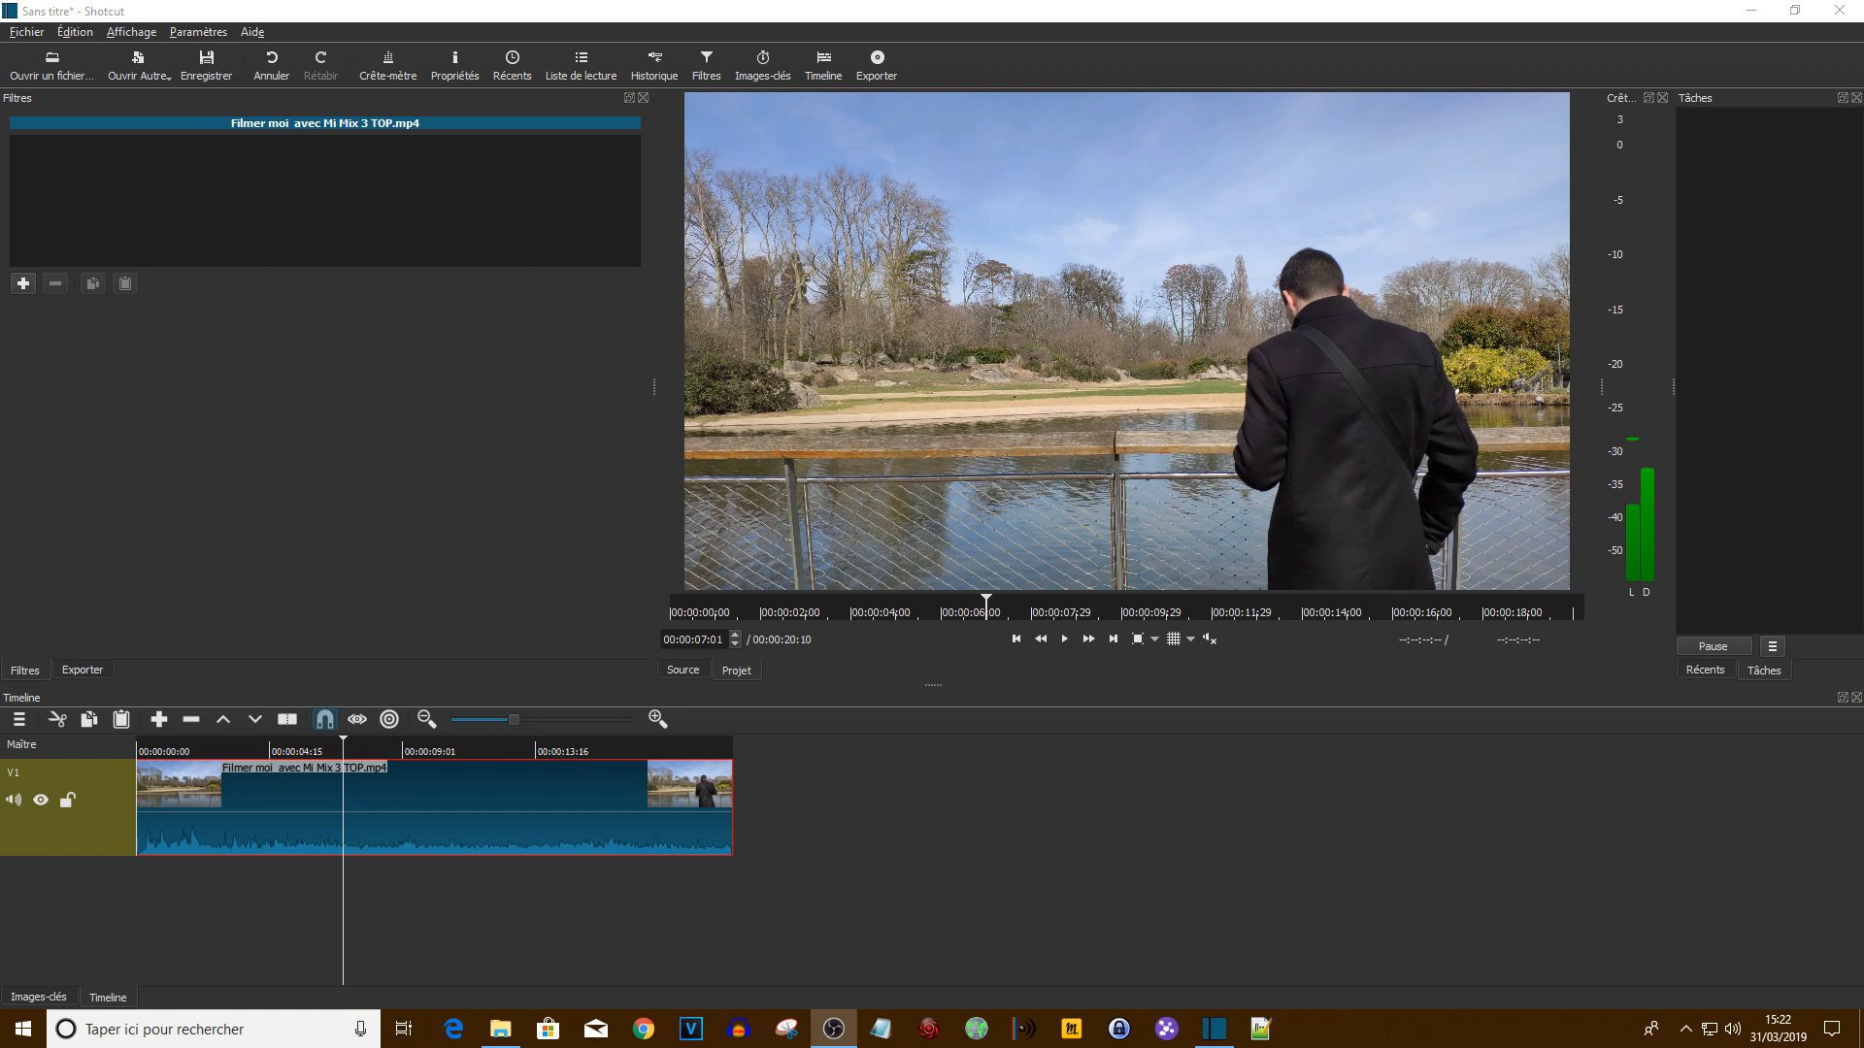
{"action": "left_click", "coordinate": [124, 34]}
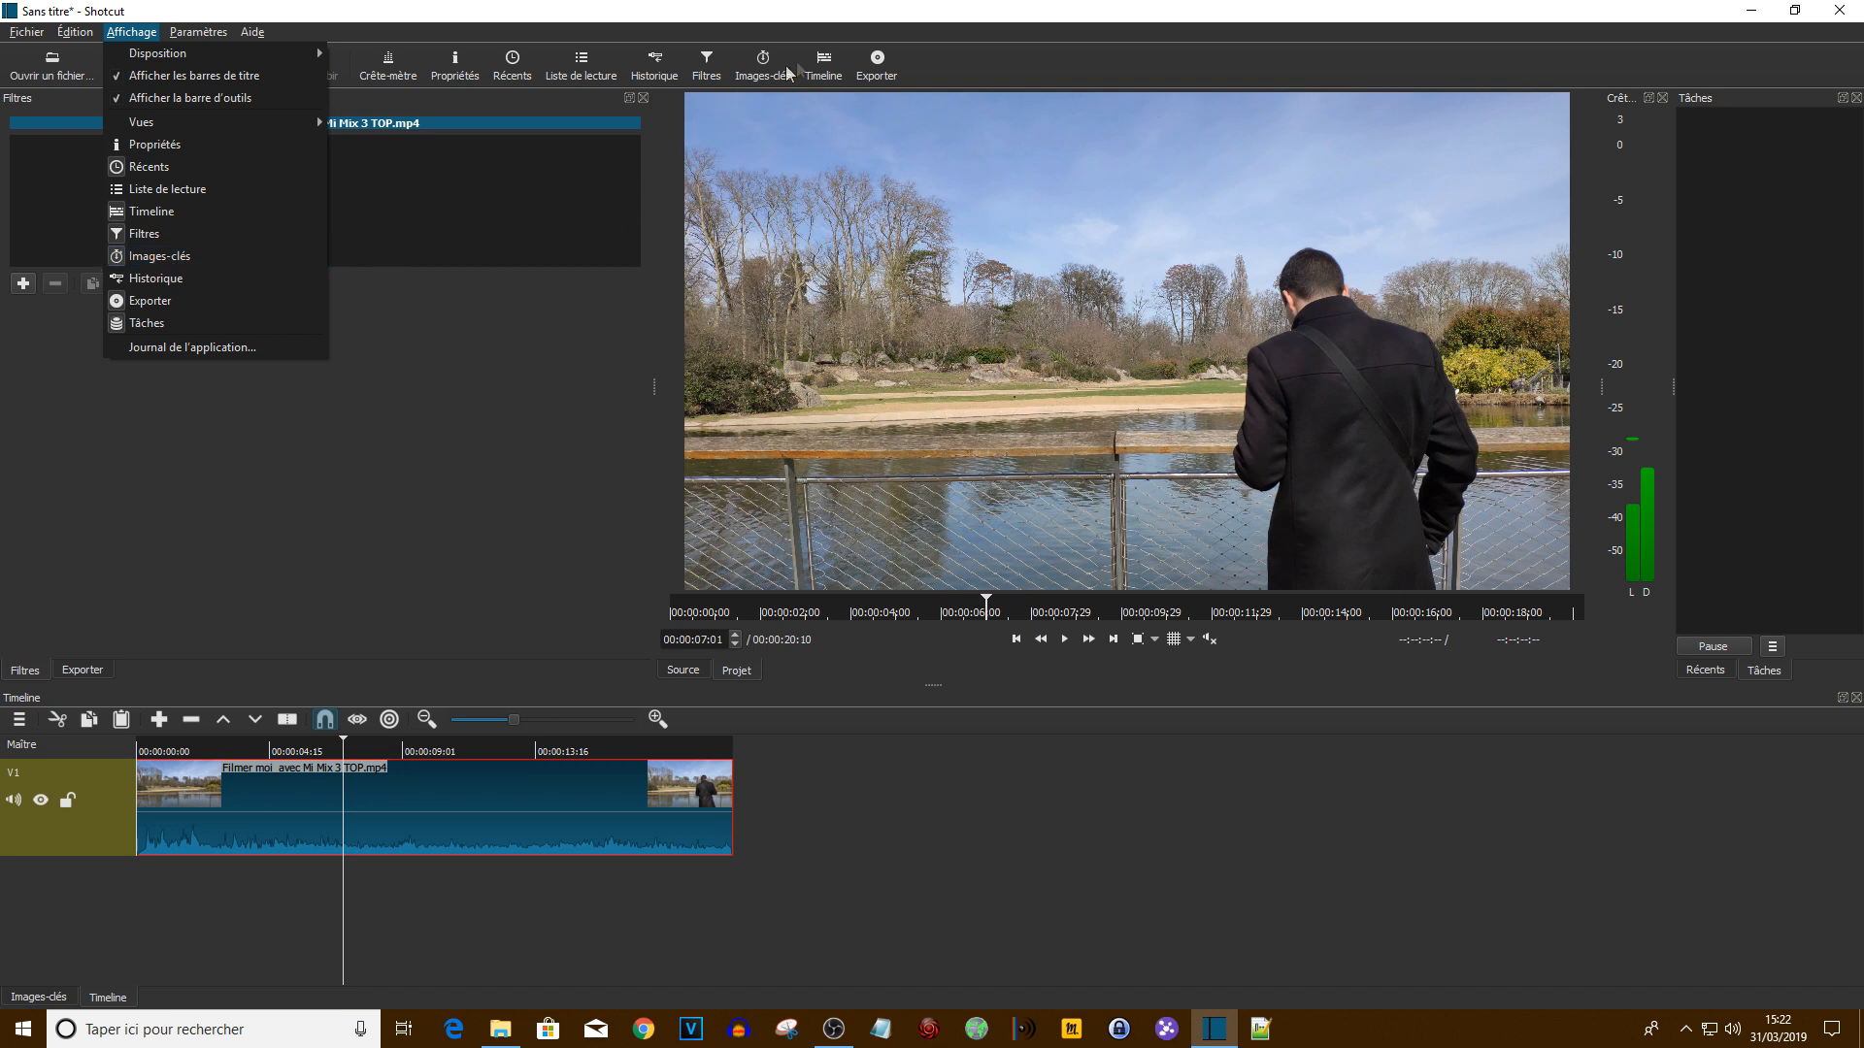
{"action": "left_click", "coordinate": [594, 425]}
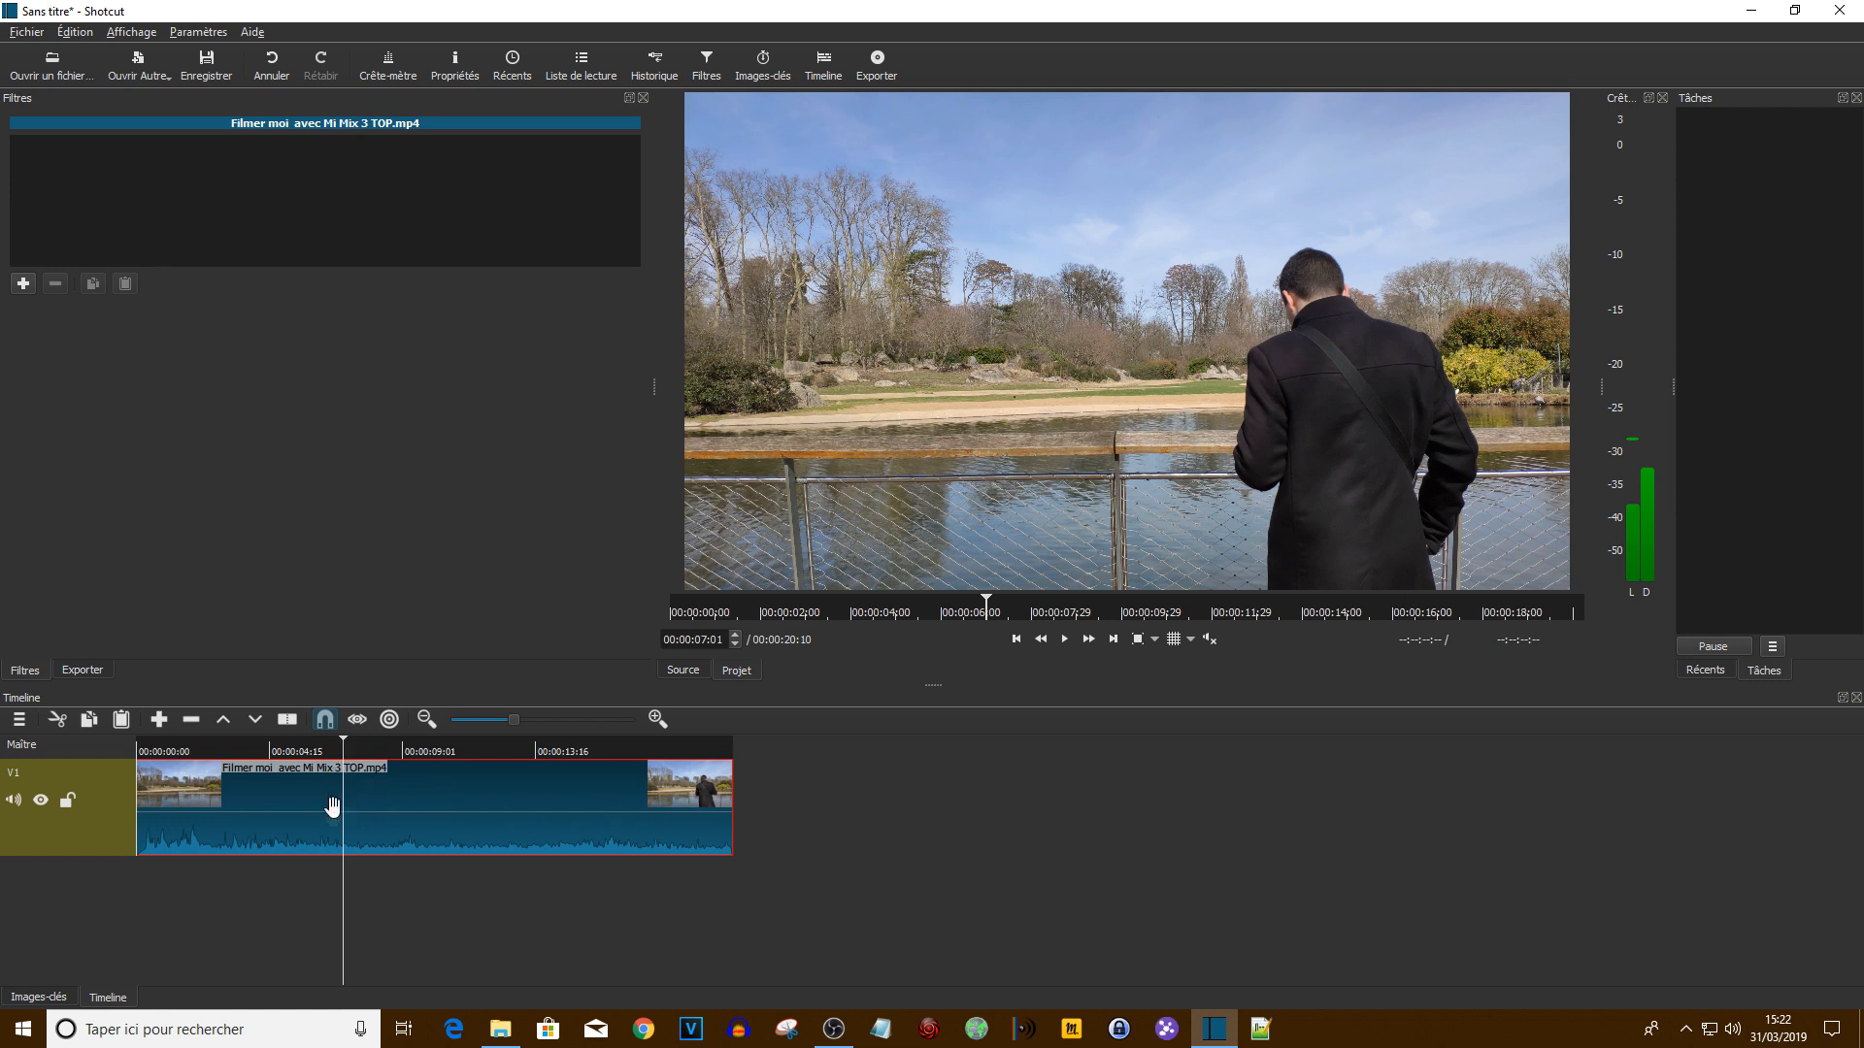
Split the clip at 00:00:07:01 and add the Rotation et Echelle video filter to its second part
{"action": "left_click", "coordinate": [287, 720]}
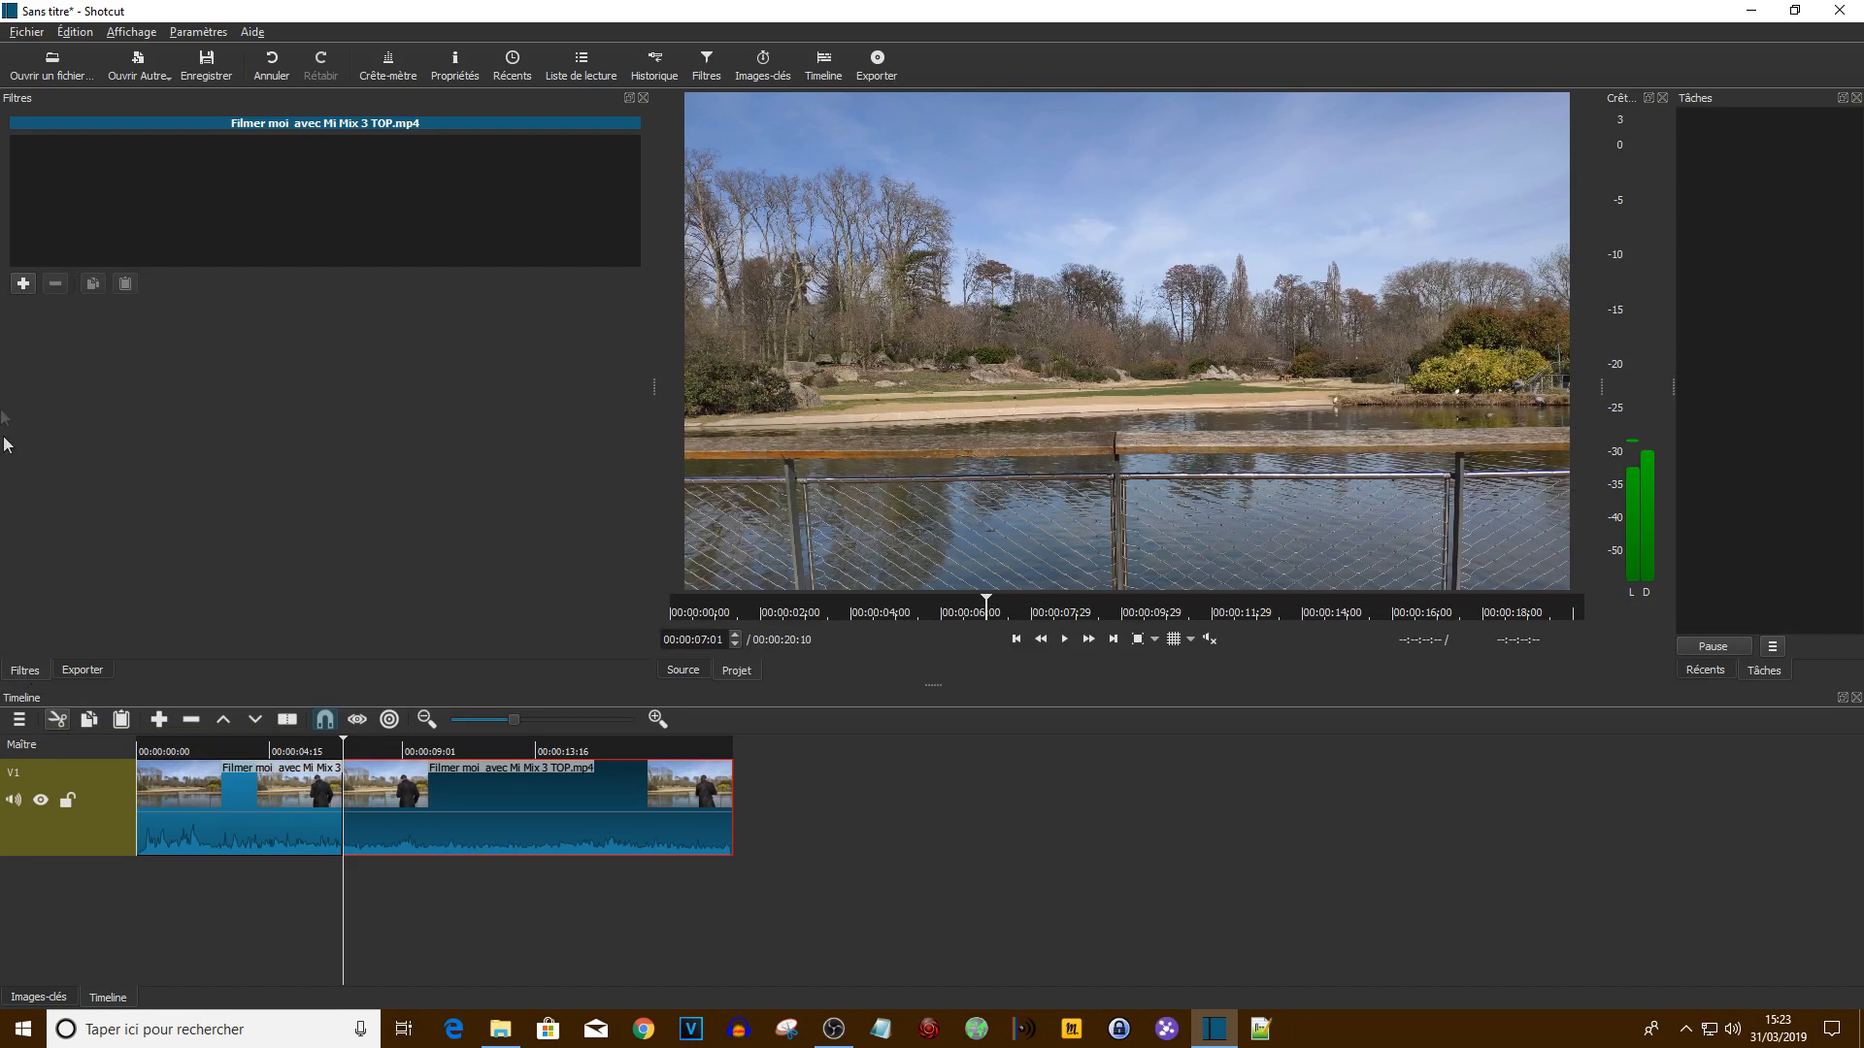
{"action": "left_click", "coordinate": [23, 283]}
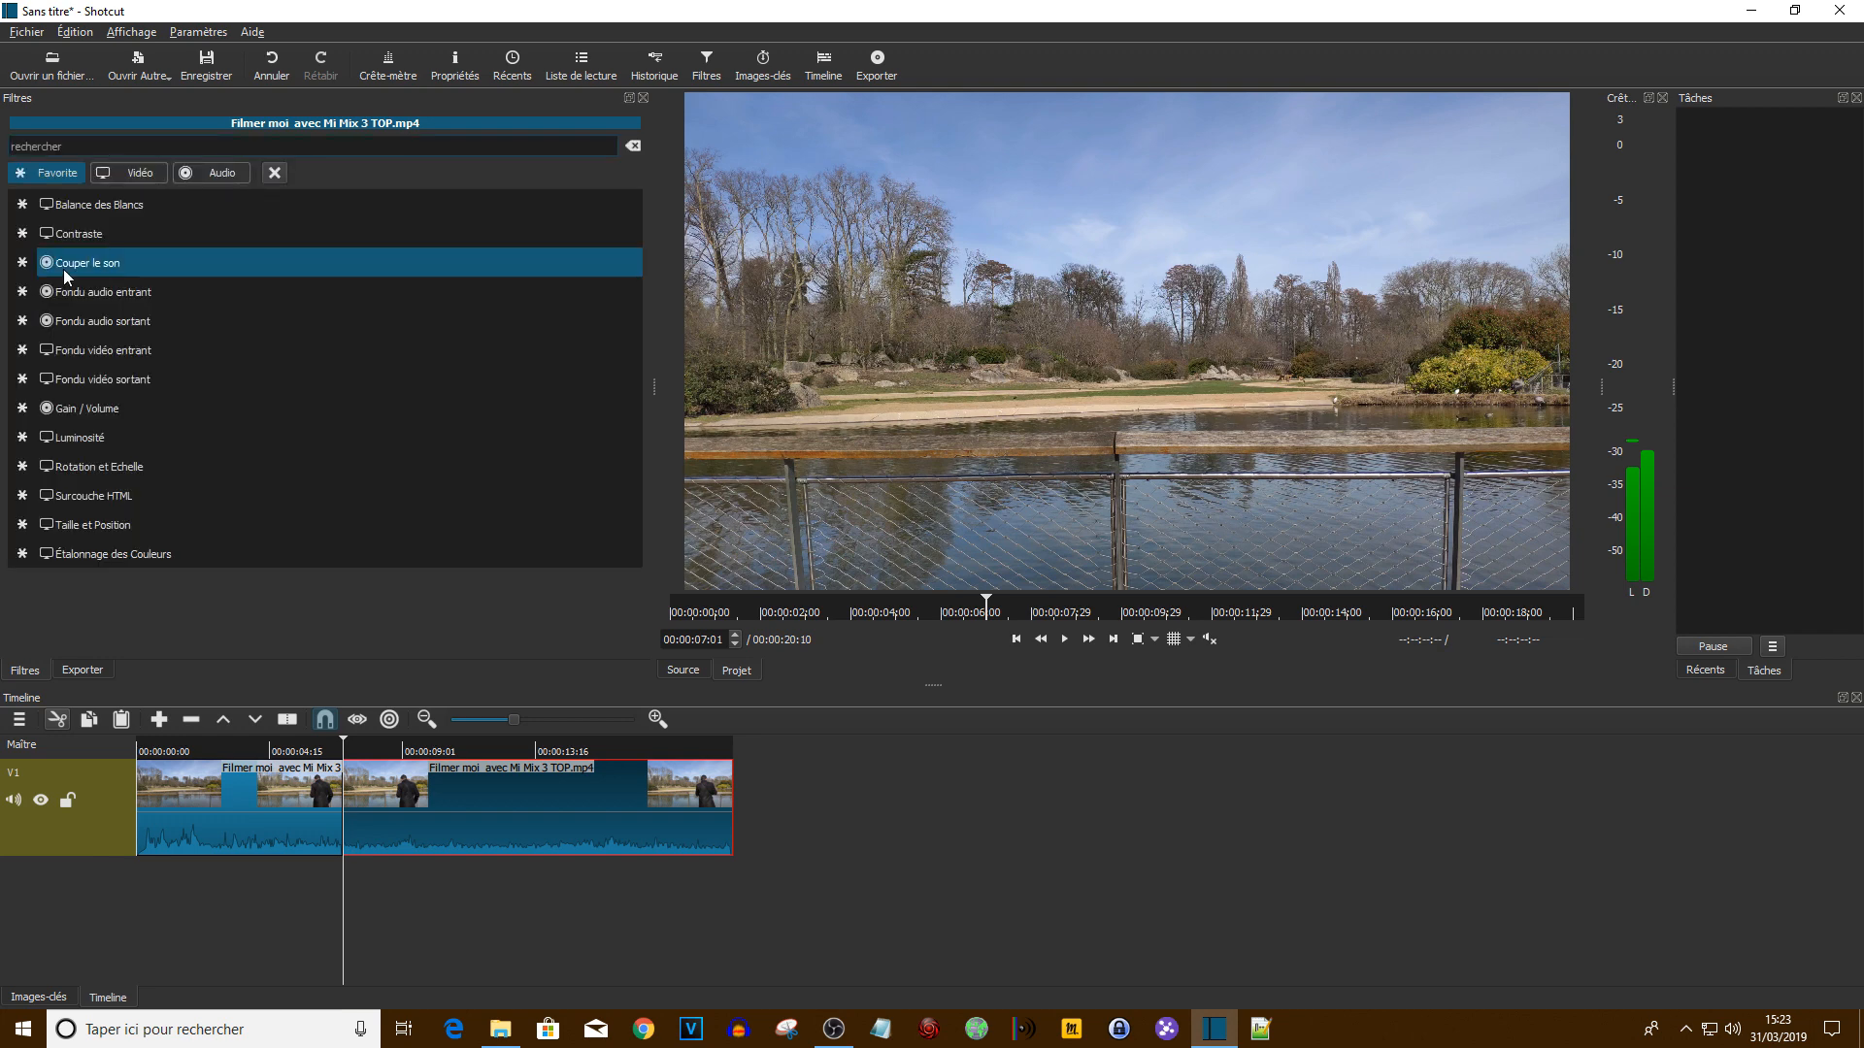
{"action": "left_click", "coordinate": [132, 175]}
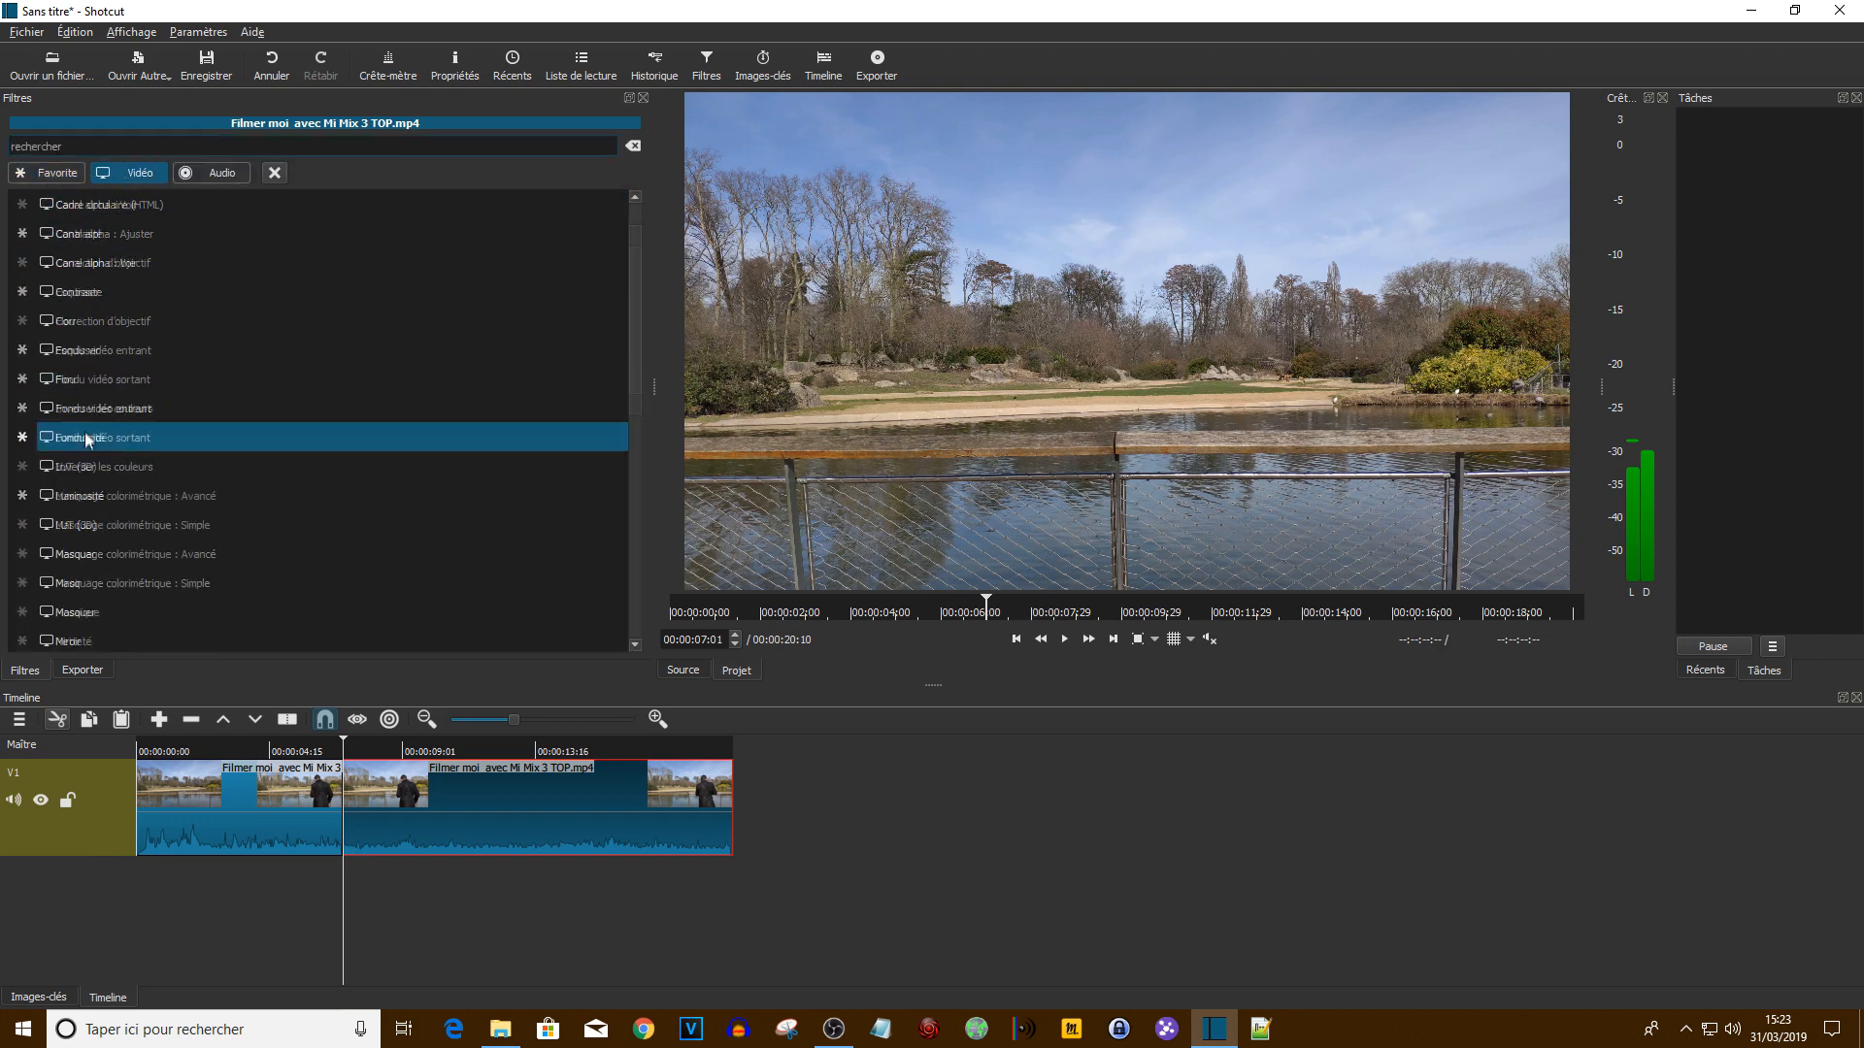
{"action": "scroll", "coordinate": [78, 466], "scroll_direction": "down", "scroll_amount": 4}
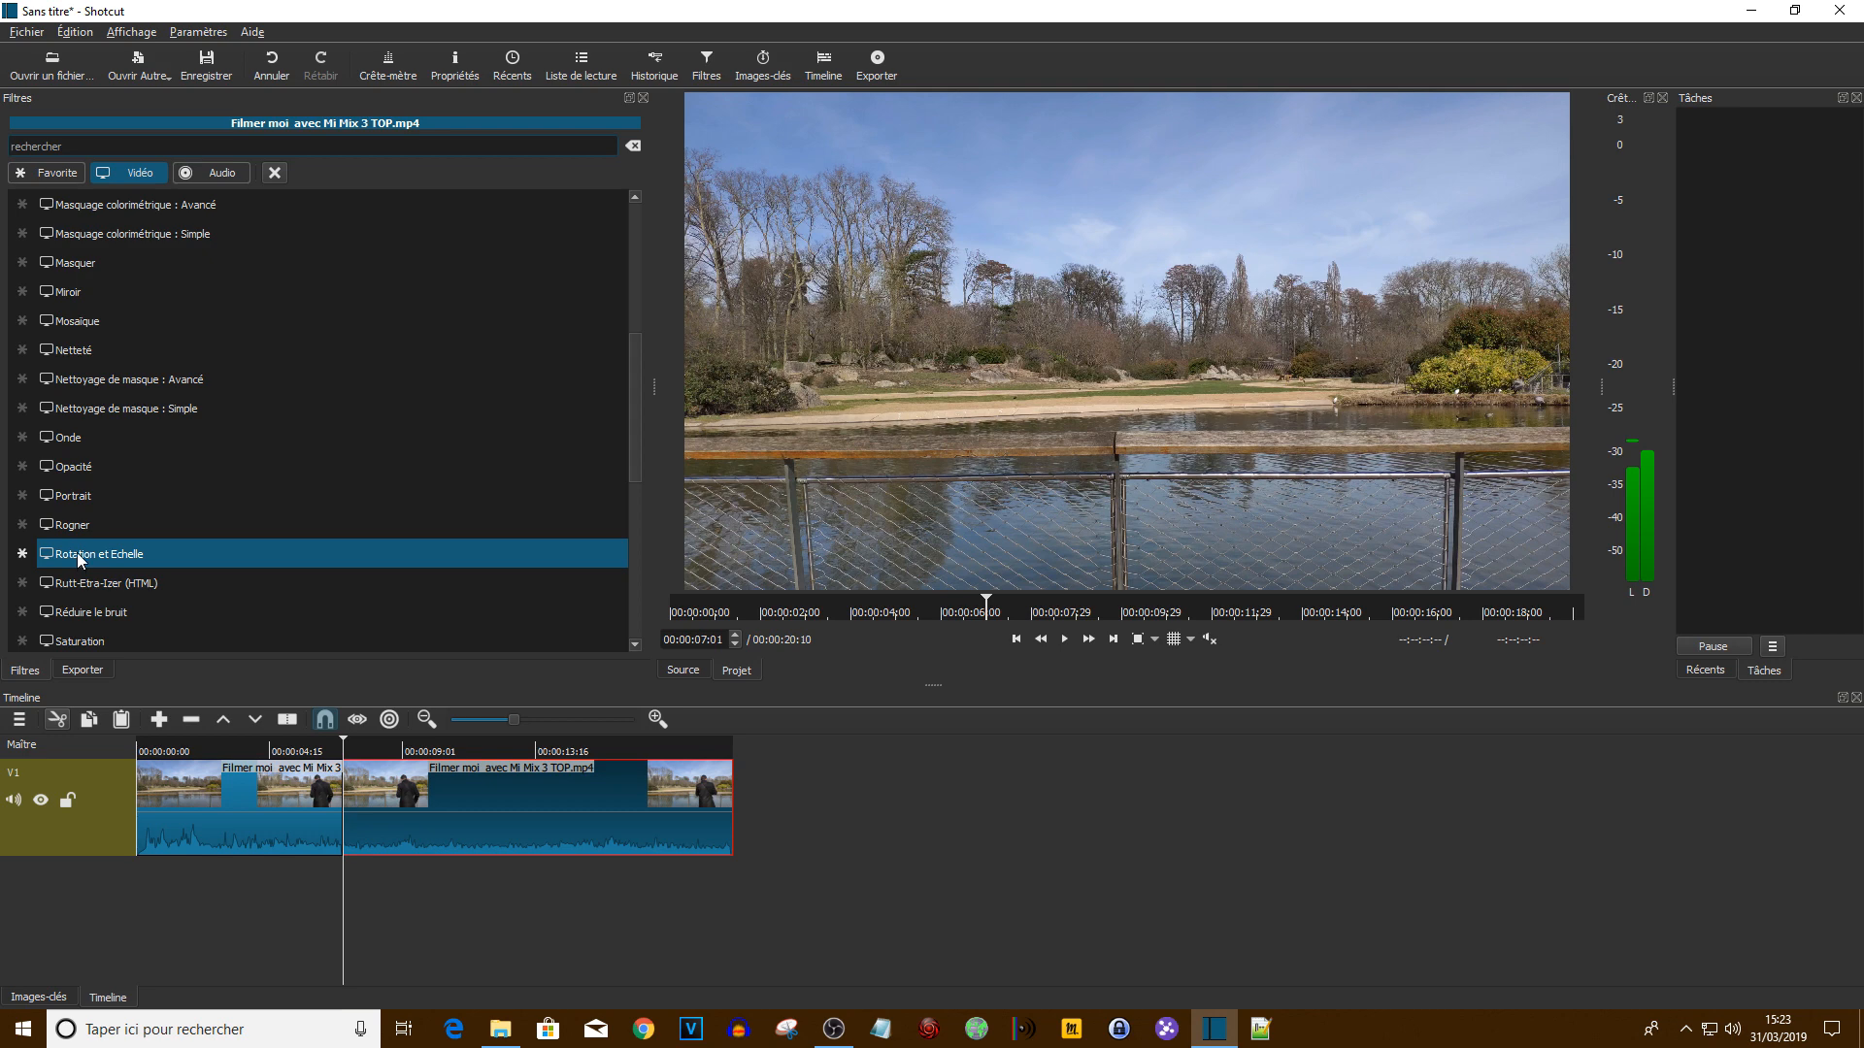
{"action": "left_click", "coordinate": [77, 553]}
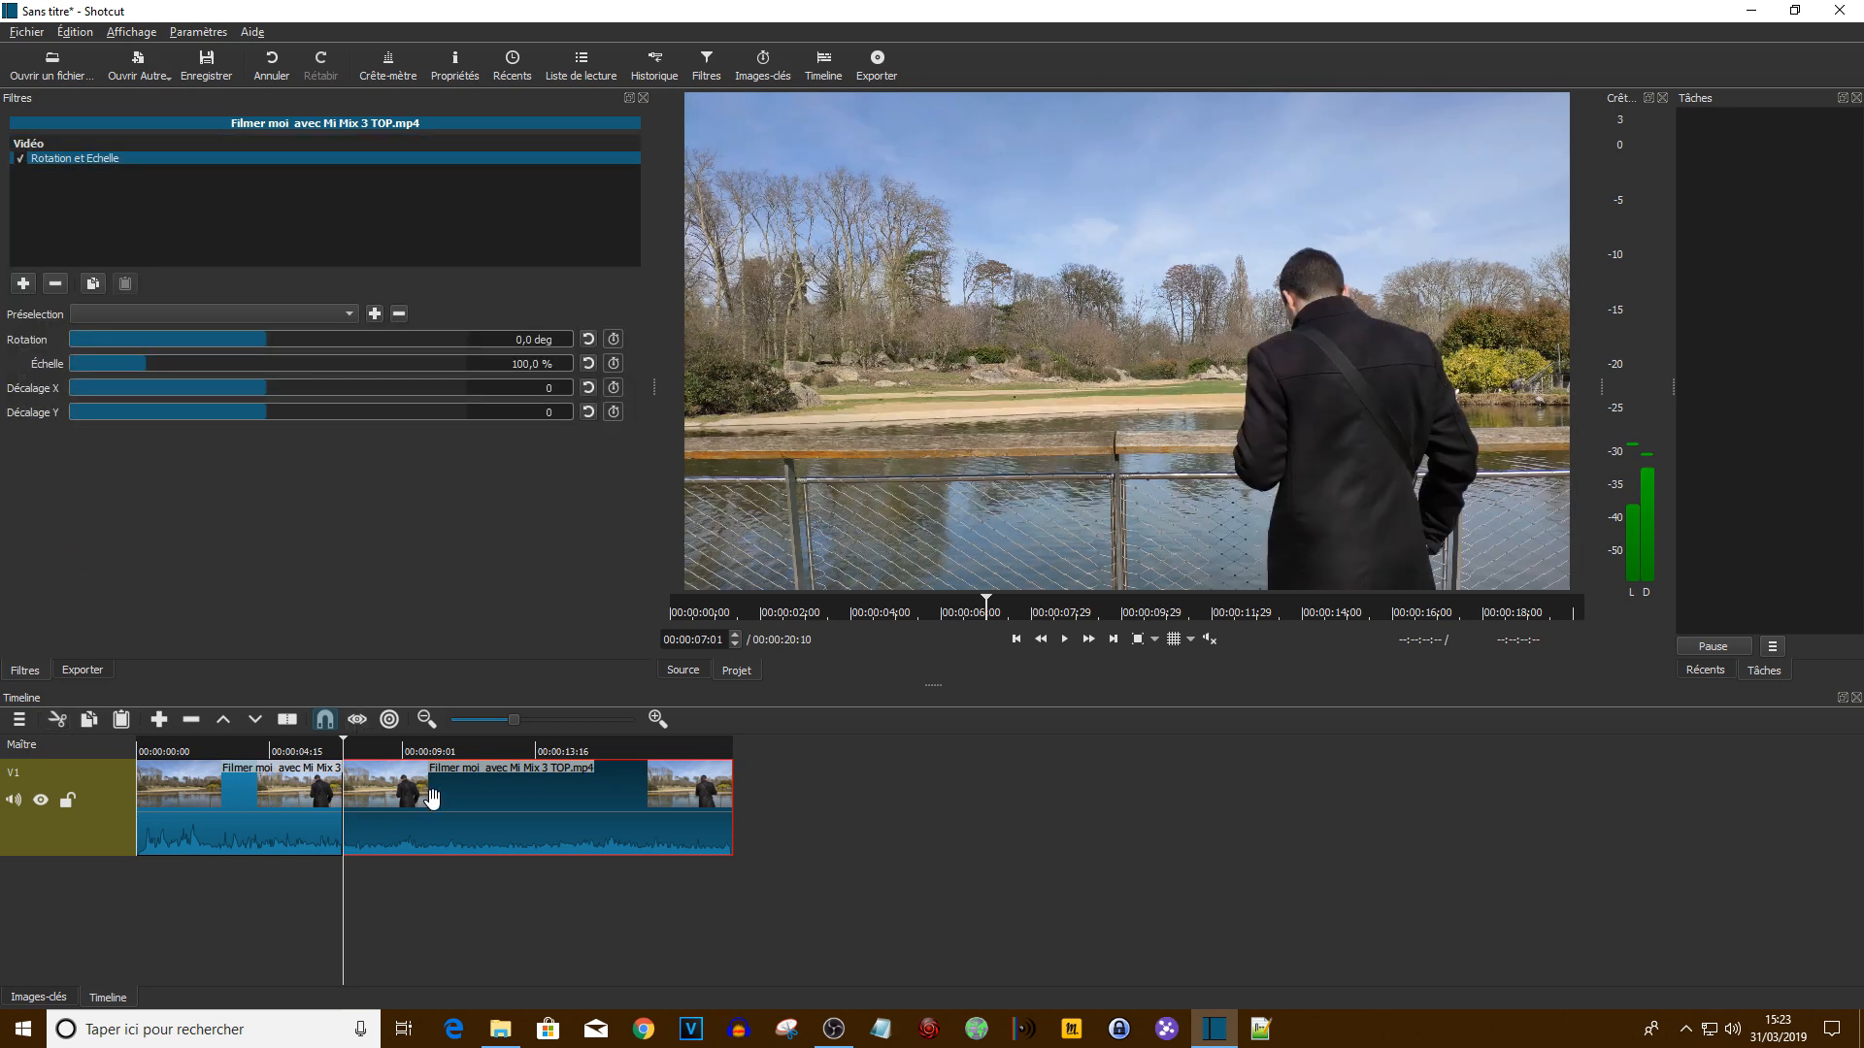
Display the keyframes of the Rotation et Echelle filter with the clip enlarged across the keyframe timeline
{"action": "left_click", "coordinate": [747, 72]}
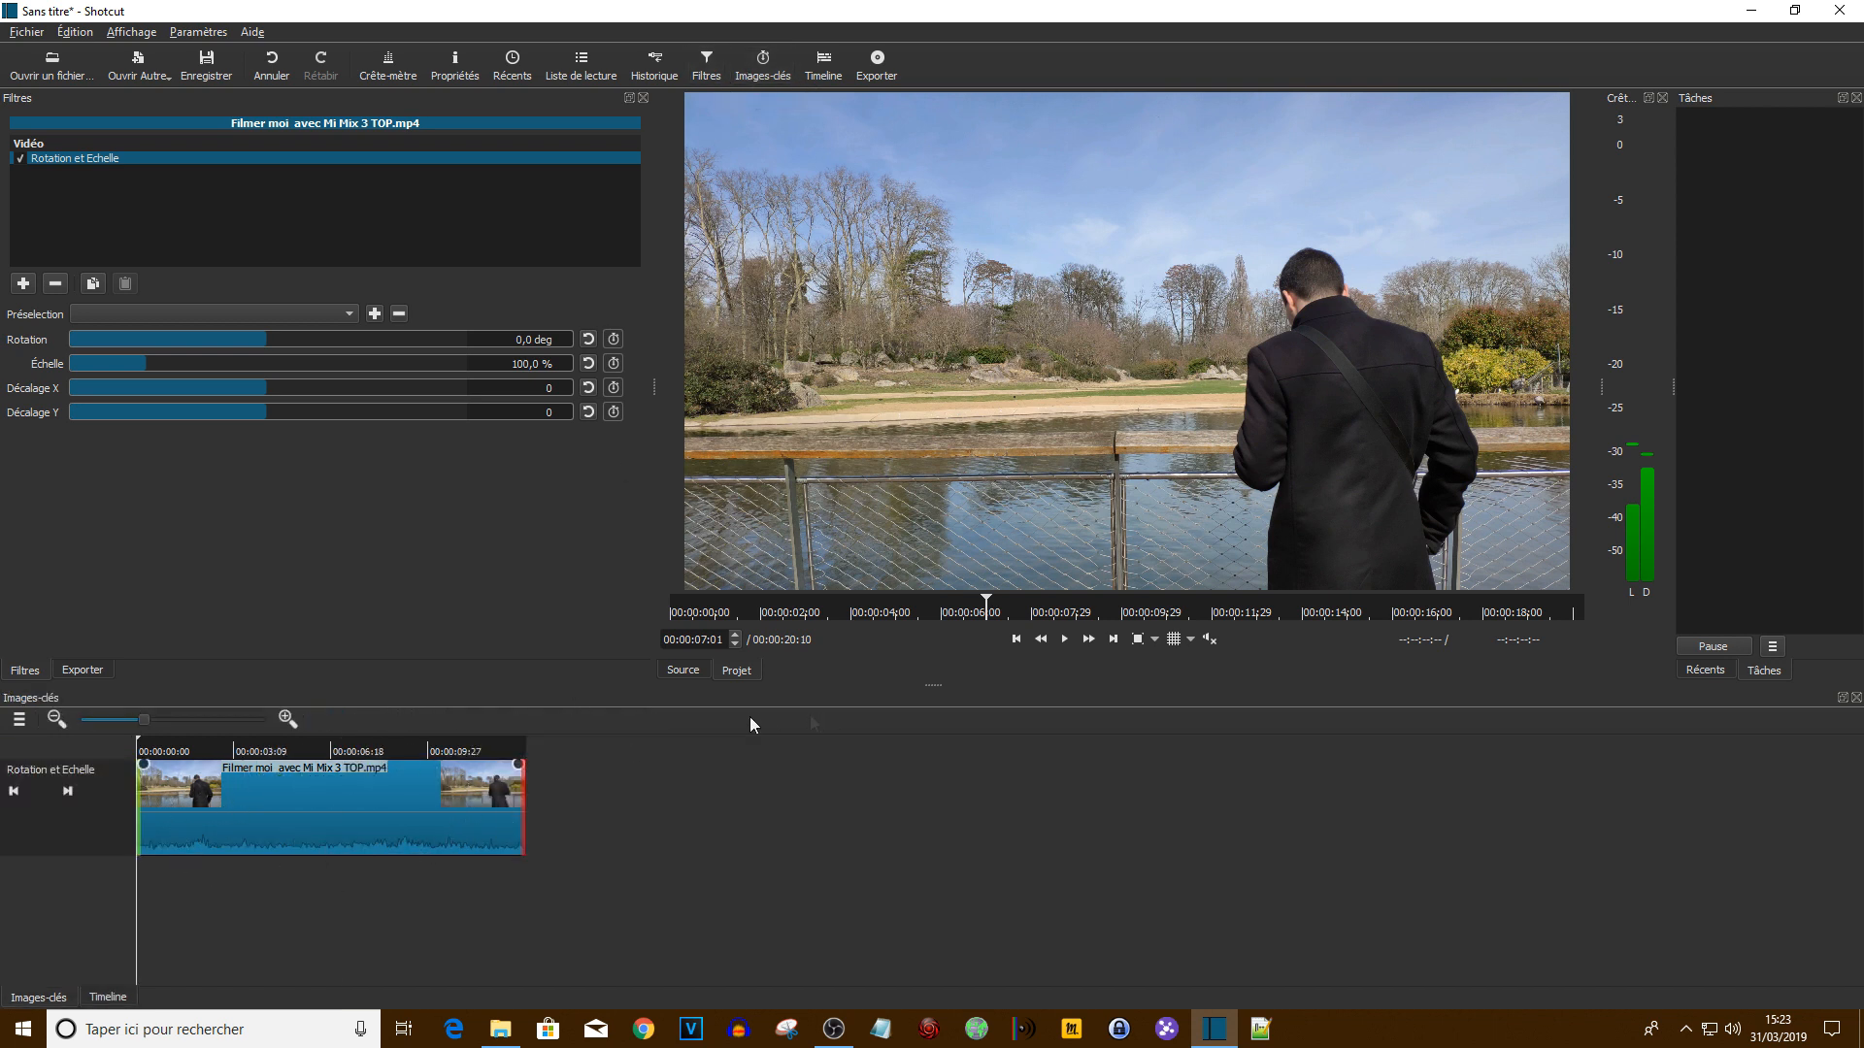
{"action": "left_click", "coordinate": [286, 718]}
{"action": "left_click", "coordinate": [286, 719]}
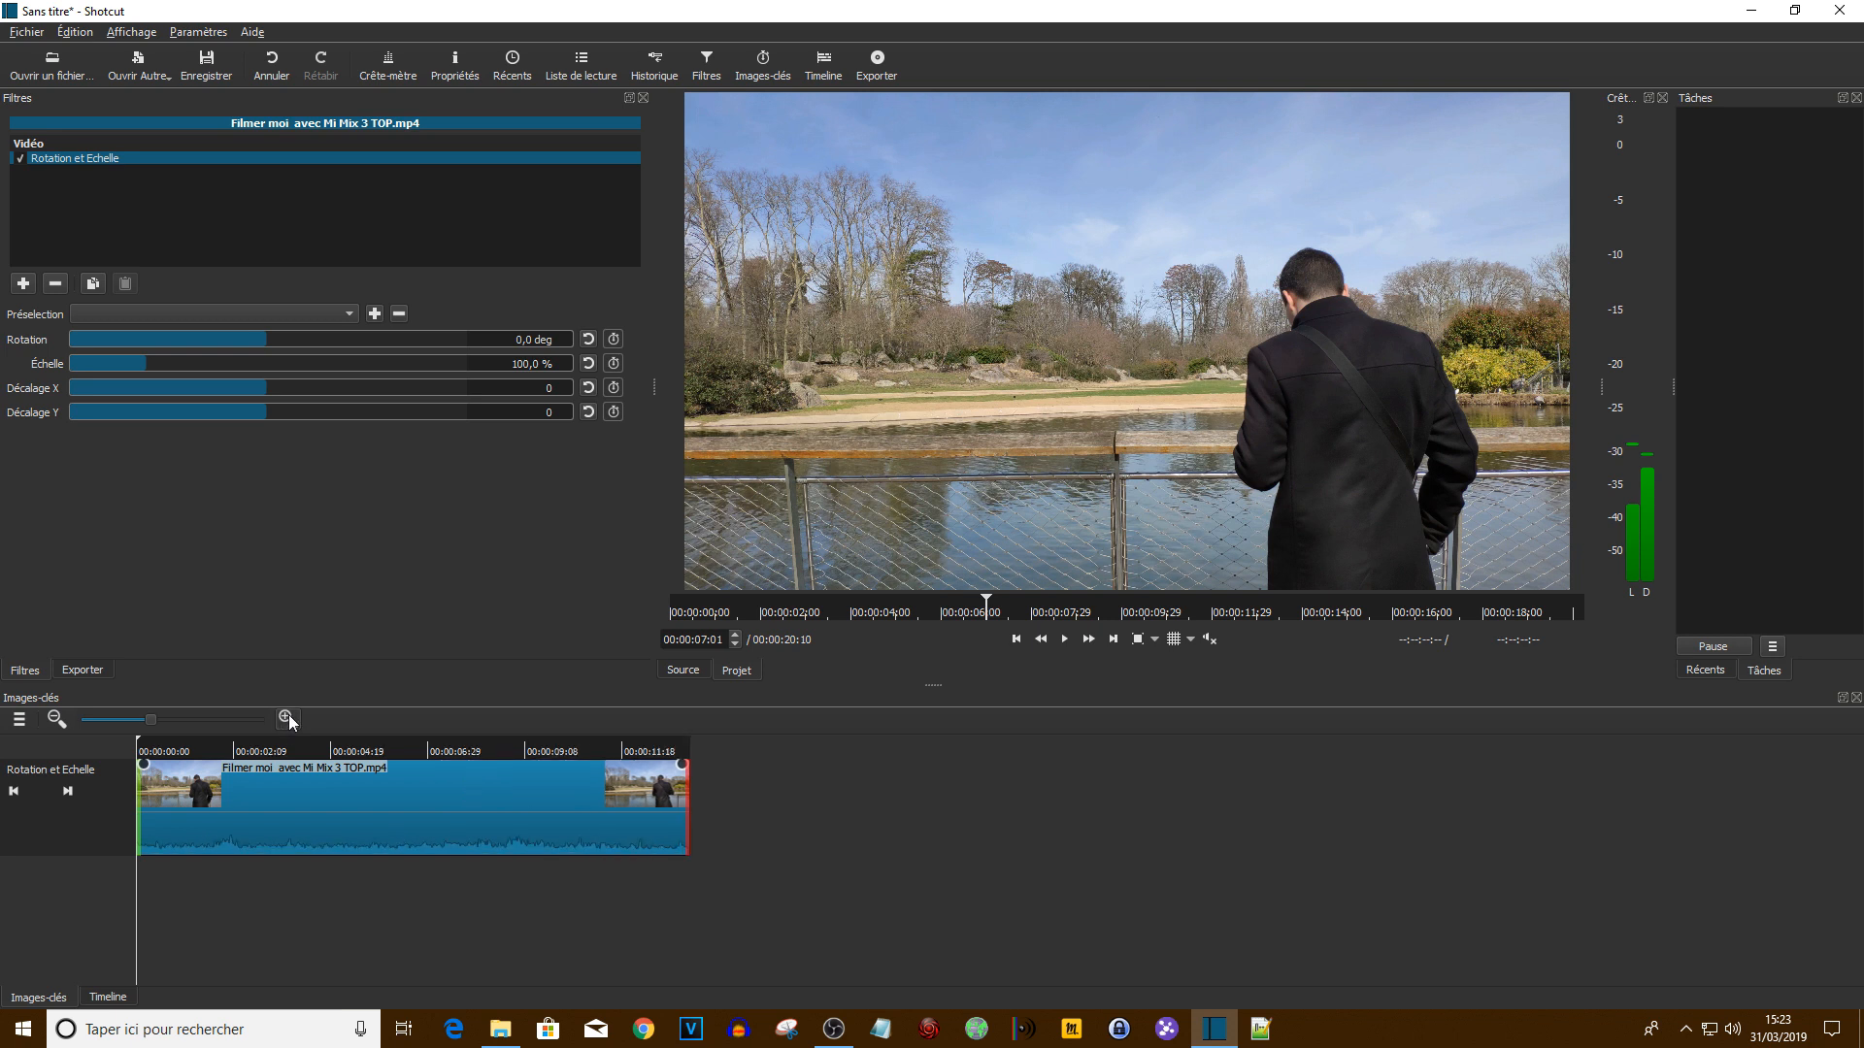
{"action": "left_click", "coordinate": [287, 719]}
{"action": "left_click", "coordinate": [287, 718]}
{"action": "left_click", "coordinate": [288, 718]}
{"action": "left_click", "coordinate": [288, 718]}
{"action": "left_click", "coordinate": [288, 718]}
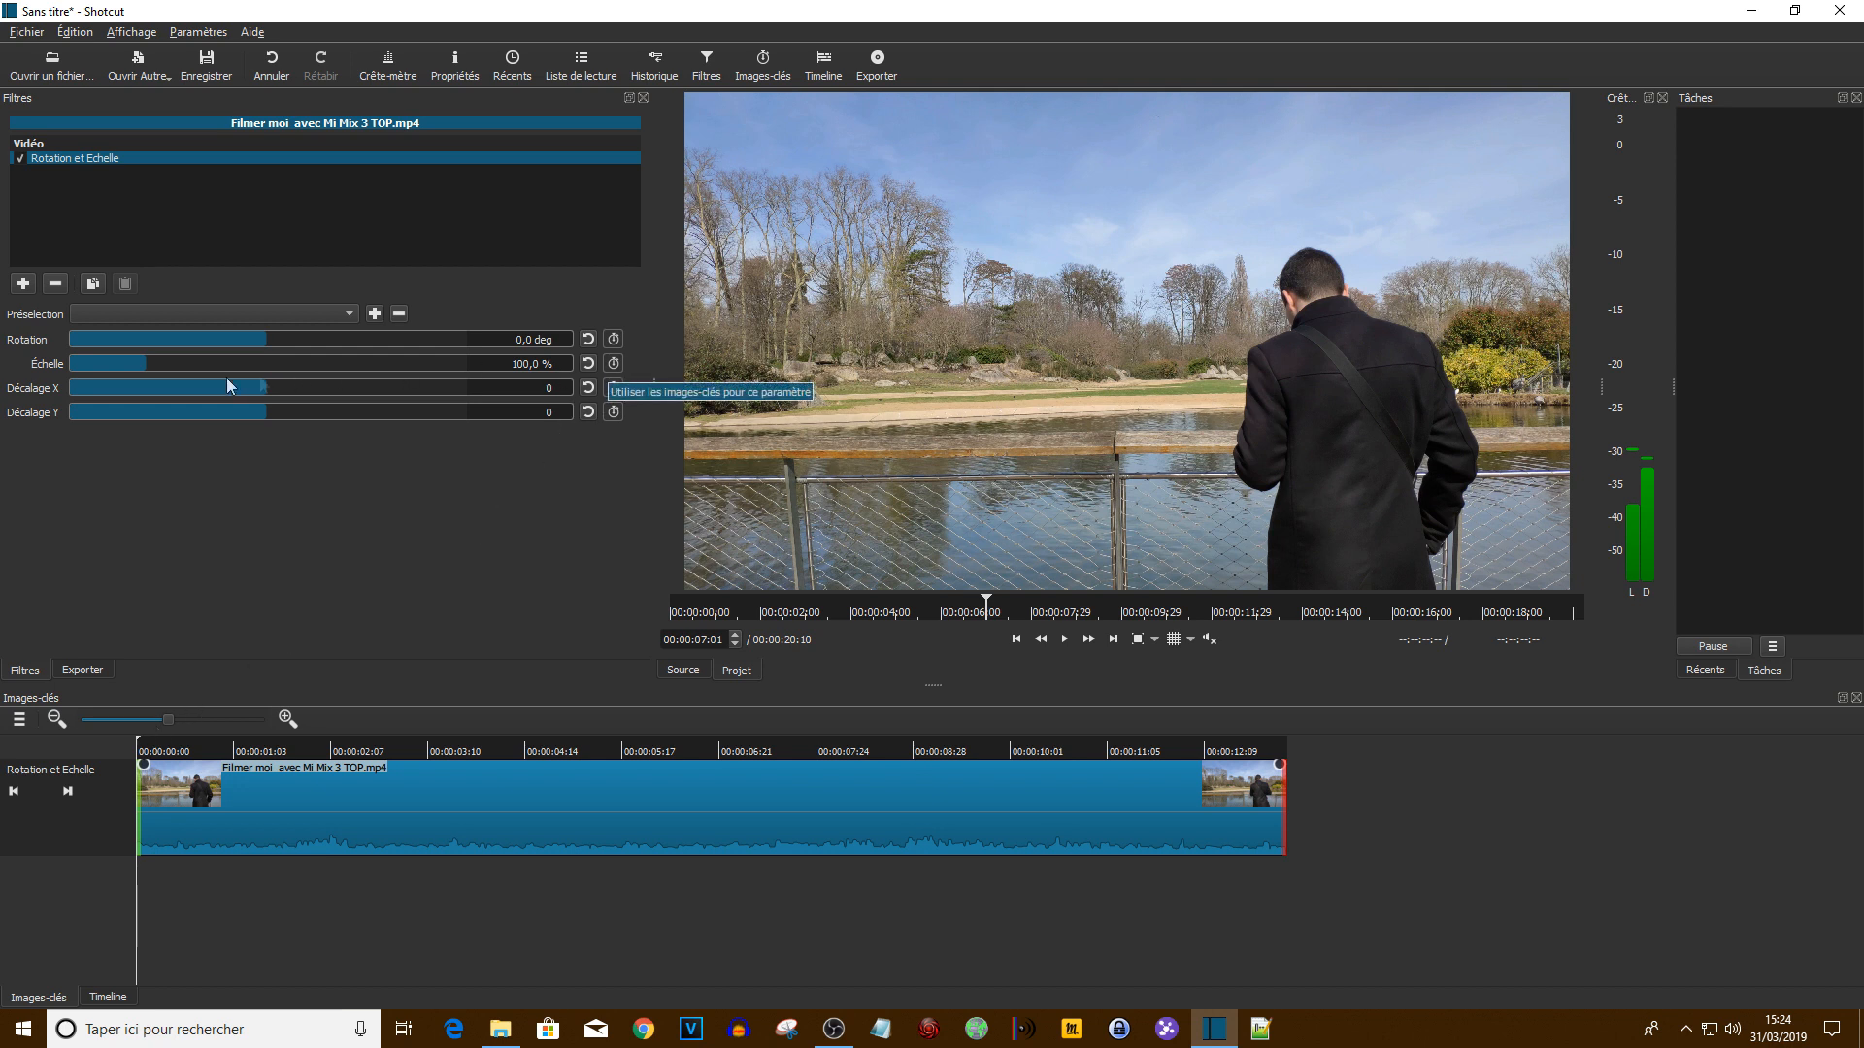
Enable keyframes for Échelle at the clip's start and set the scale to 164,7 % at 00:00:11:15
{"action": "left_click", "coordinate": [613, 364]}
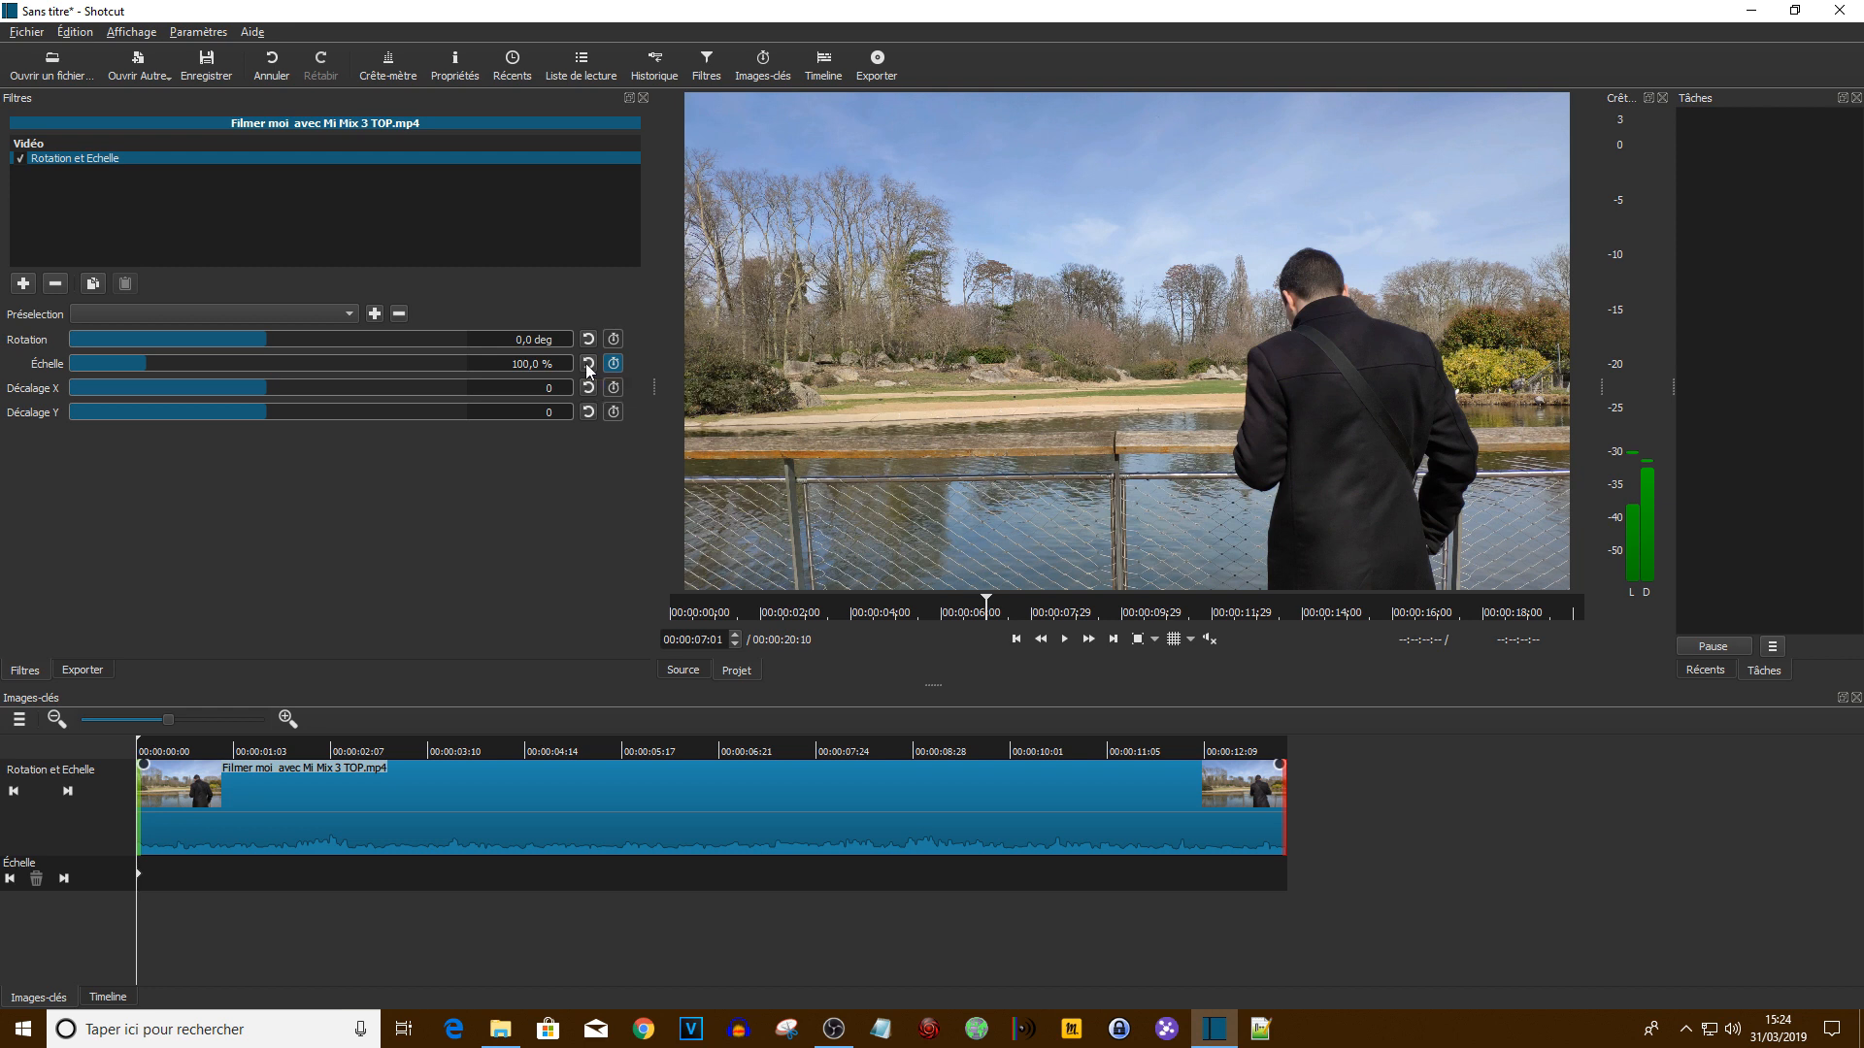
{"action": "left_click", "coordinate": [523, 749]}
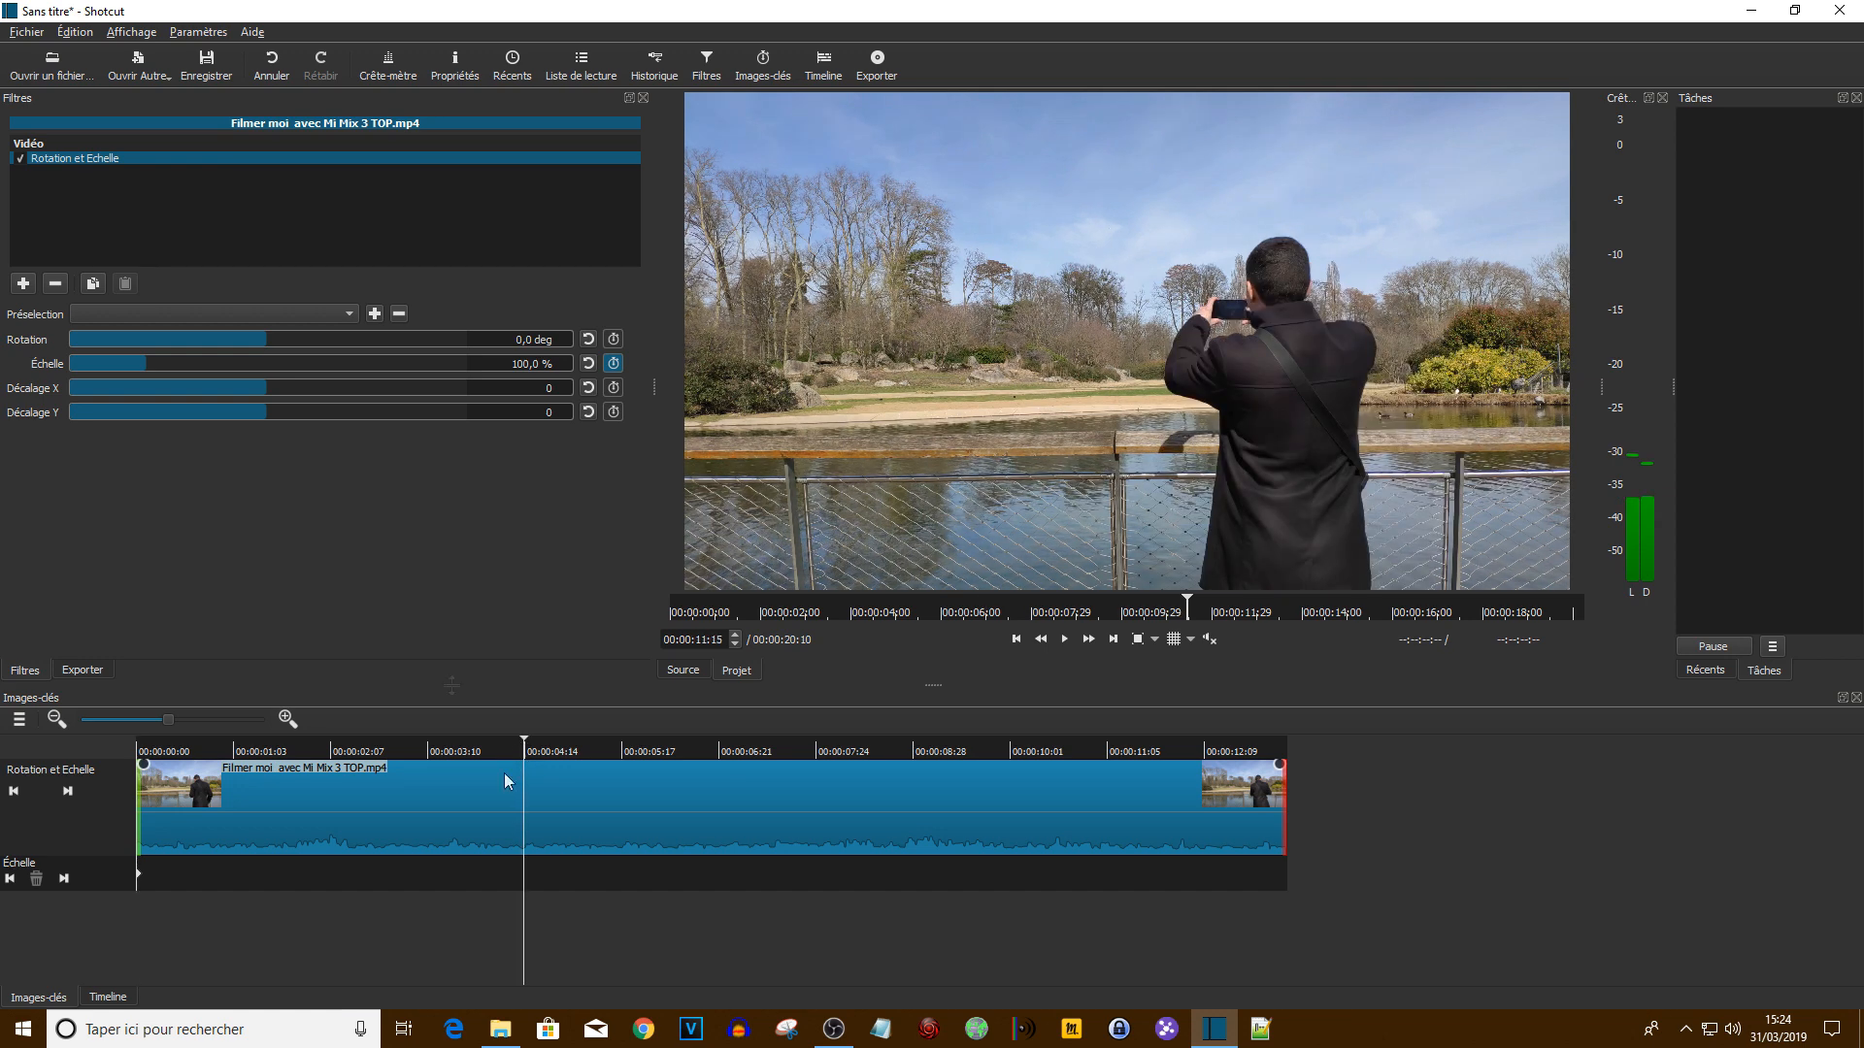
{"action": "left_click_drag", "start_coordinate": [140, 359], "coordinate": [201, 371]}
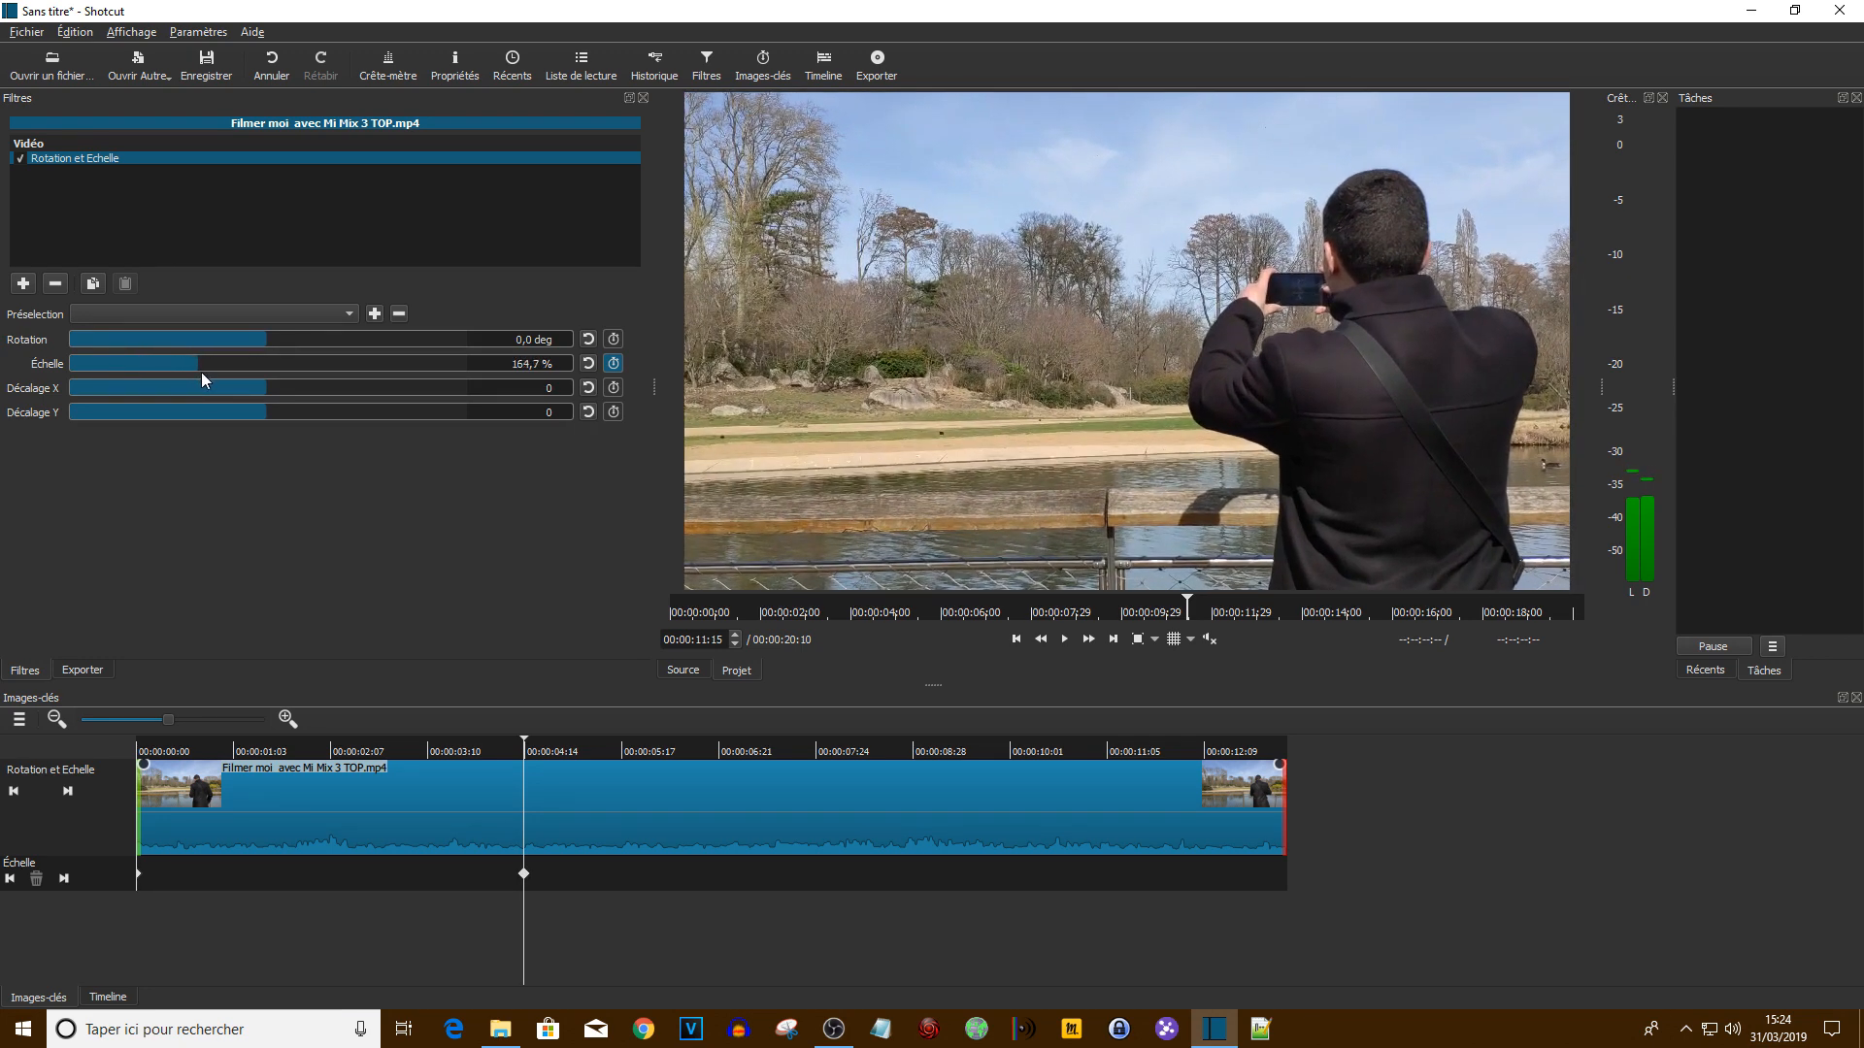
Play the second clip from its start to check the zoom-in, and pause after the last scale keyframe
{"action": "left_click", "coordinate": [141, 752]}
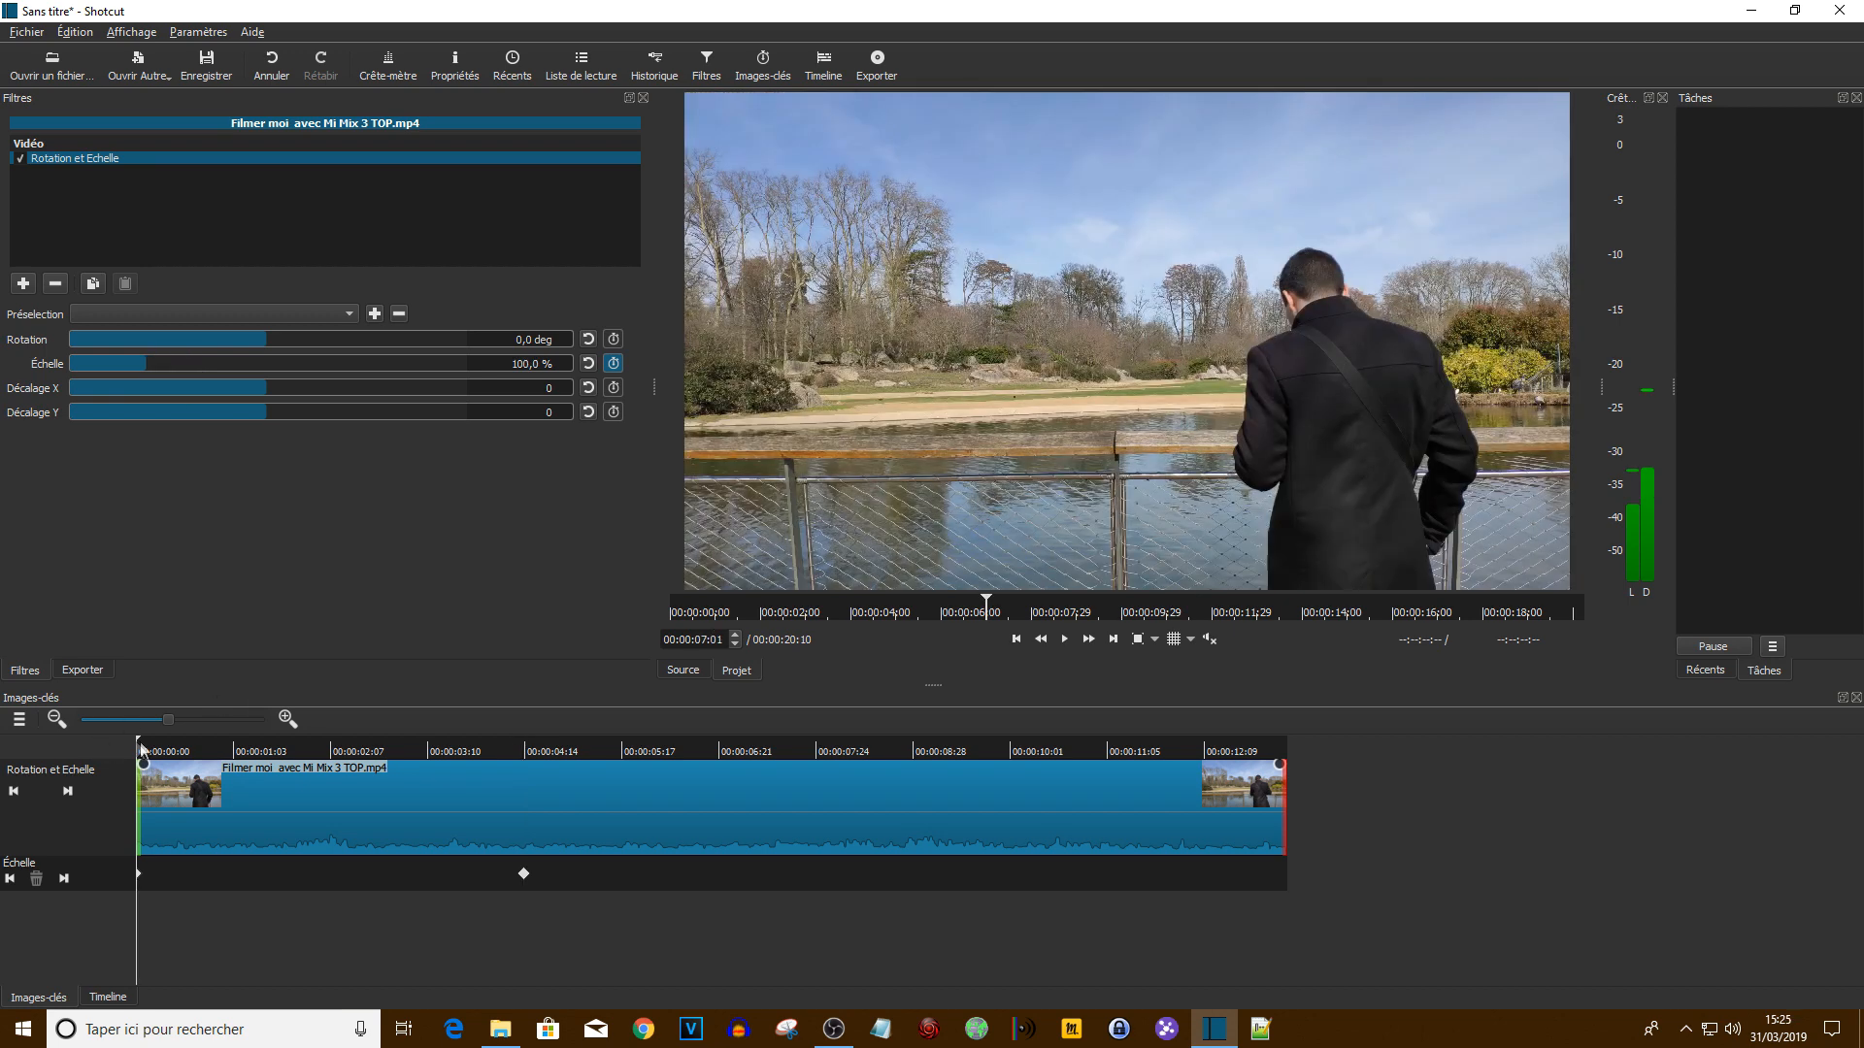
{"action": "left_click", "coordinate": [1068, 643]}
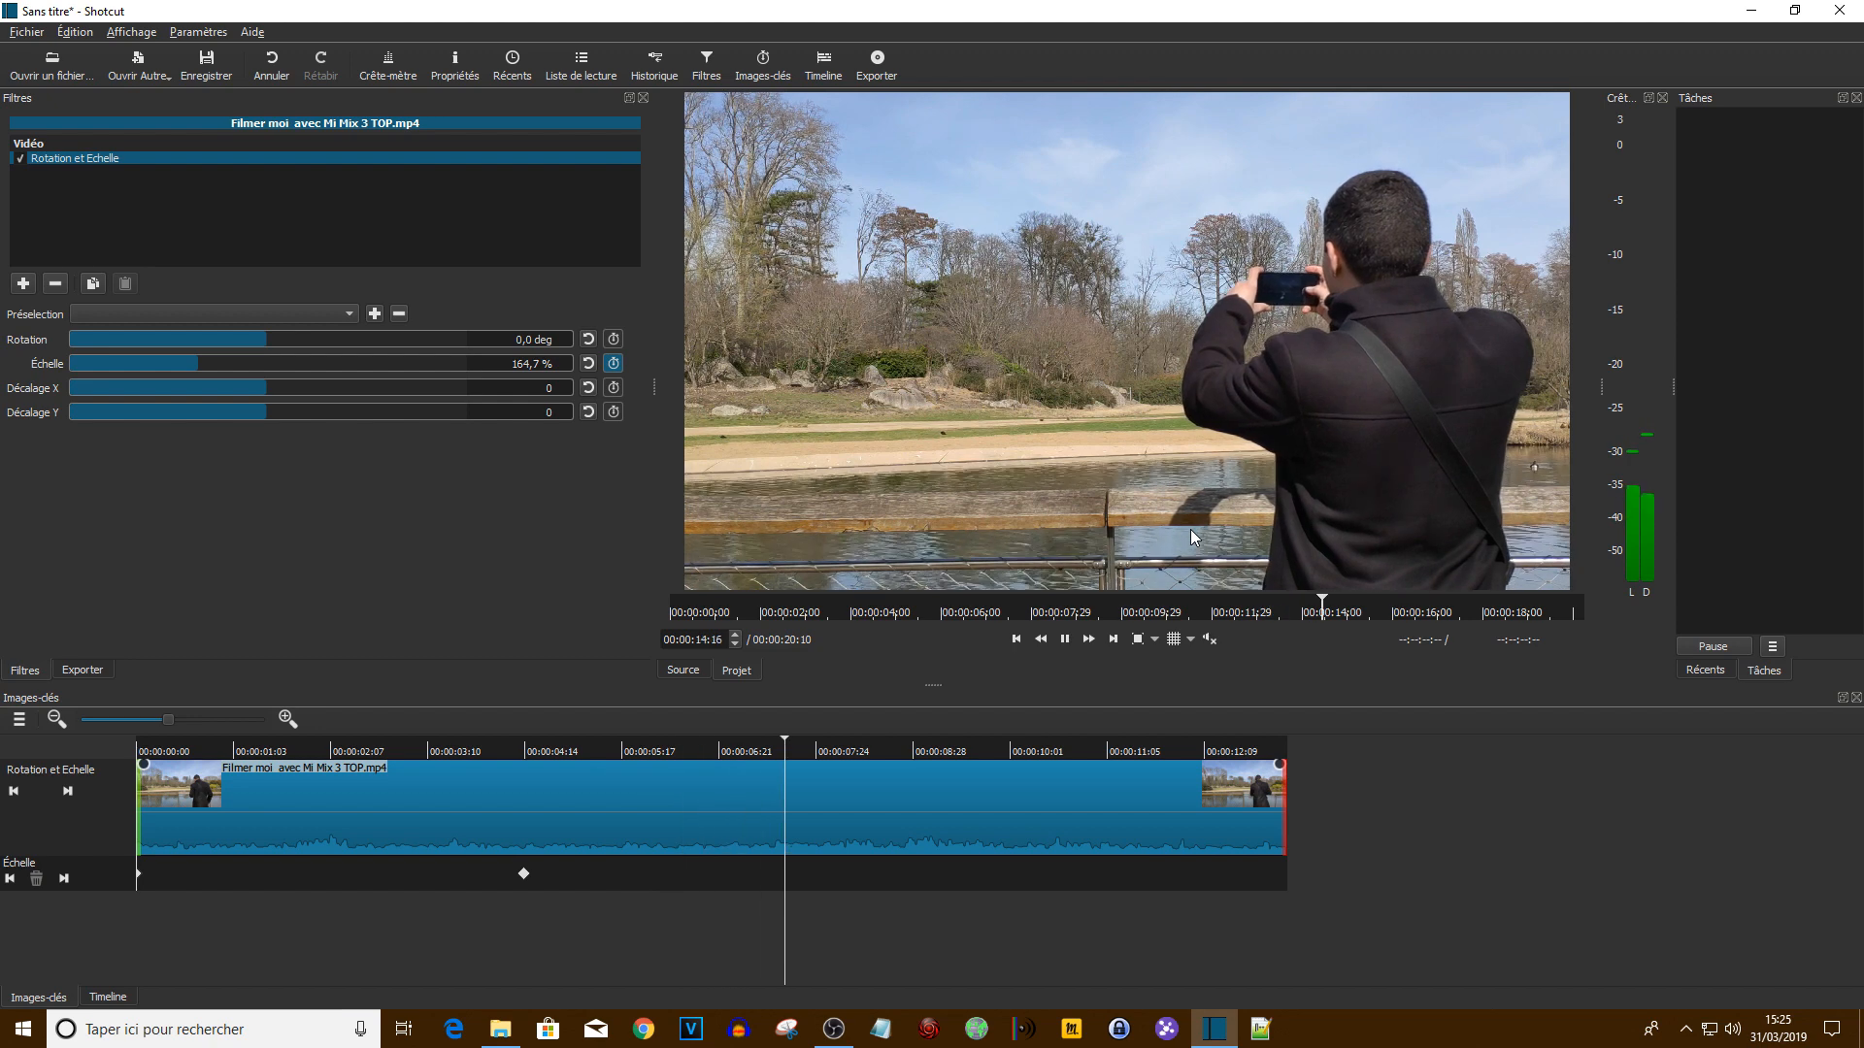
{"action": "left_click", "coordinate": [1065, 639]}
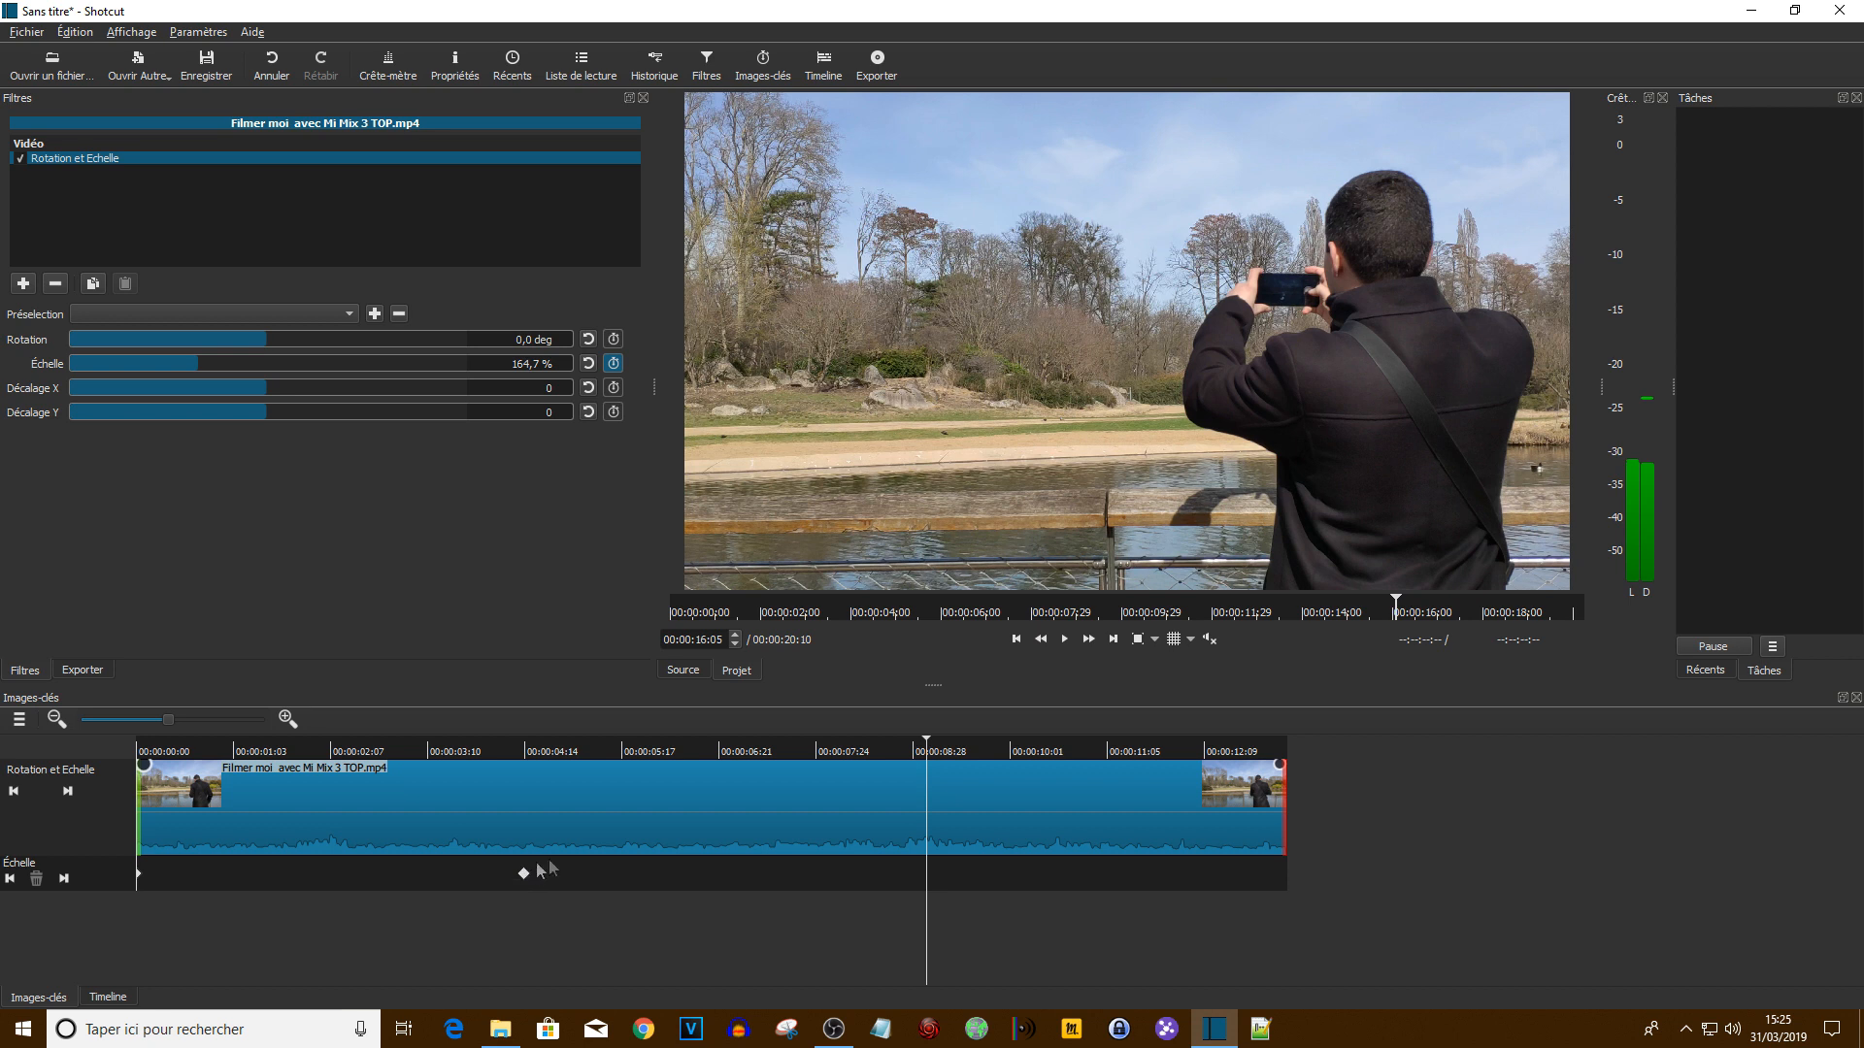
Add a scale keyframe of 127,2 % at 00:00:14:26 and play the second clip from its start
{"action": "left_click", "coordinate": [815, 758]}
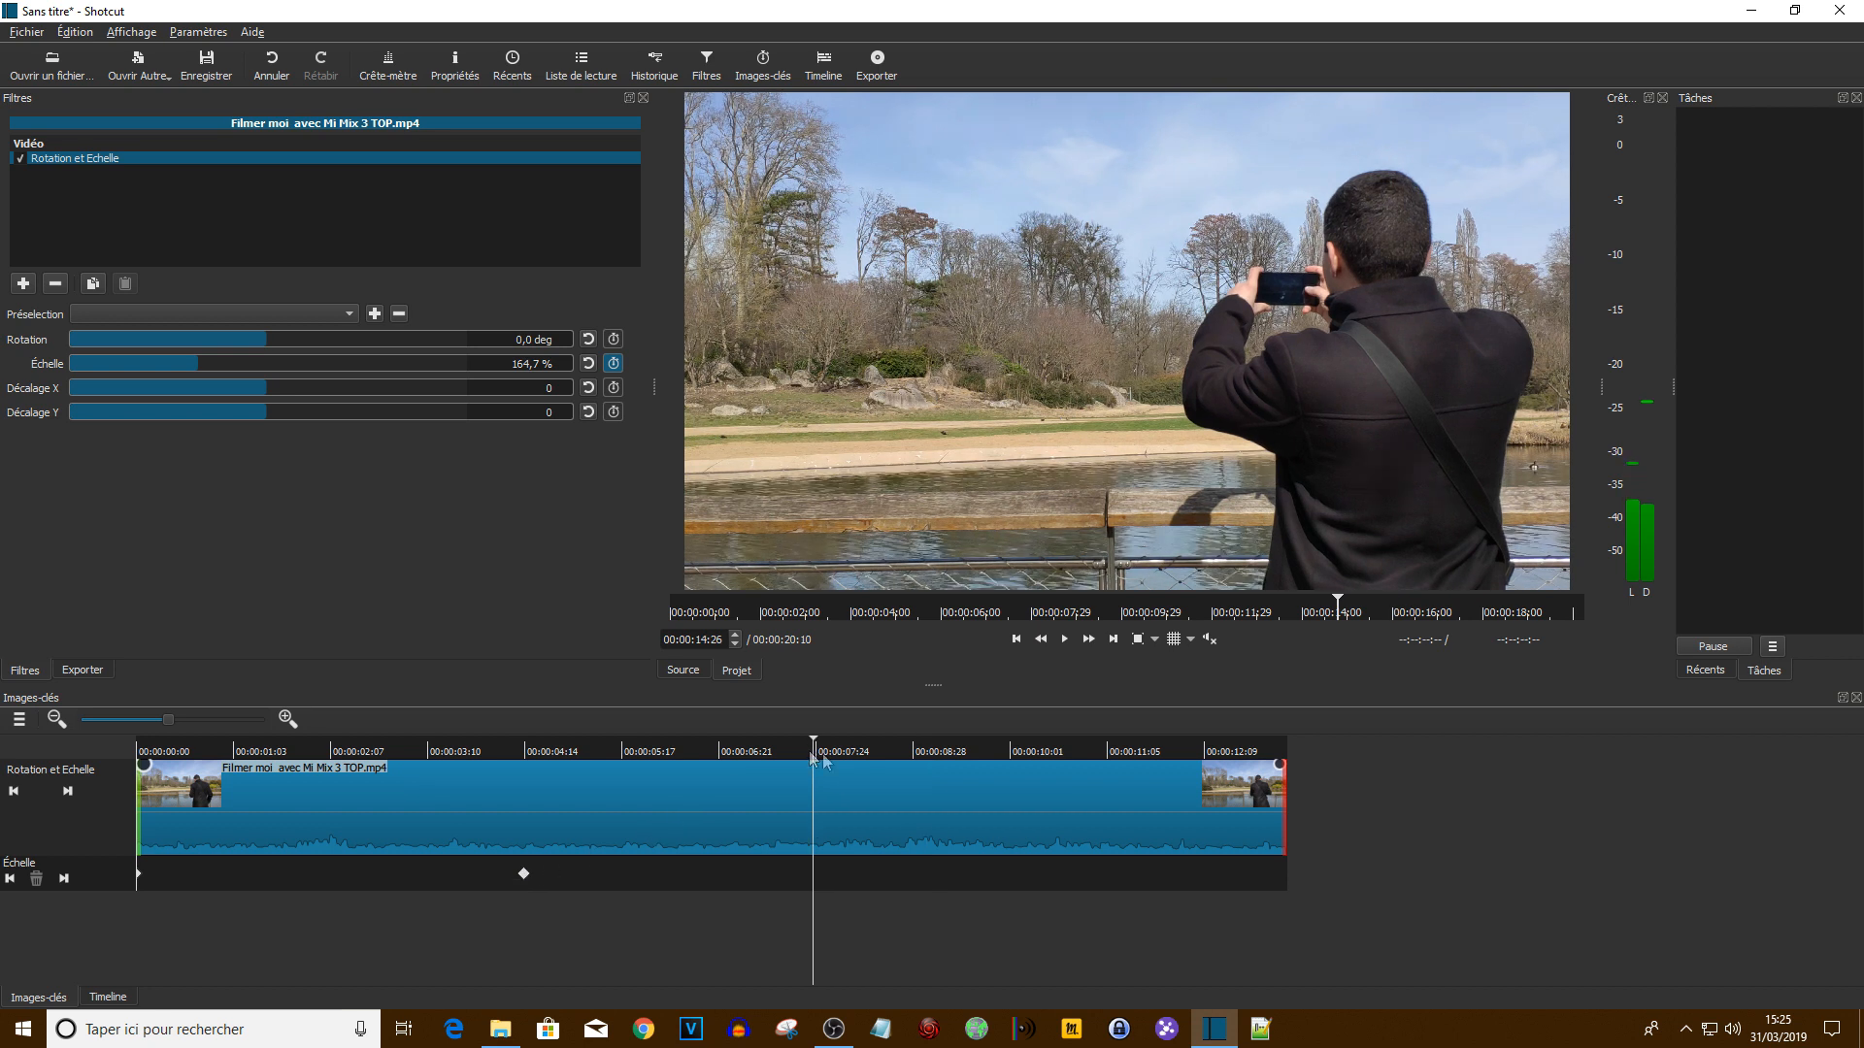
{"action": "left_click", "coordinate": [190, 363]}
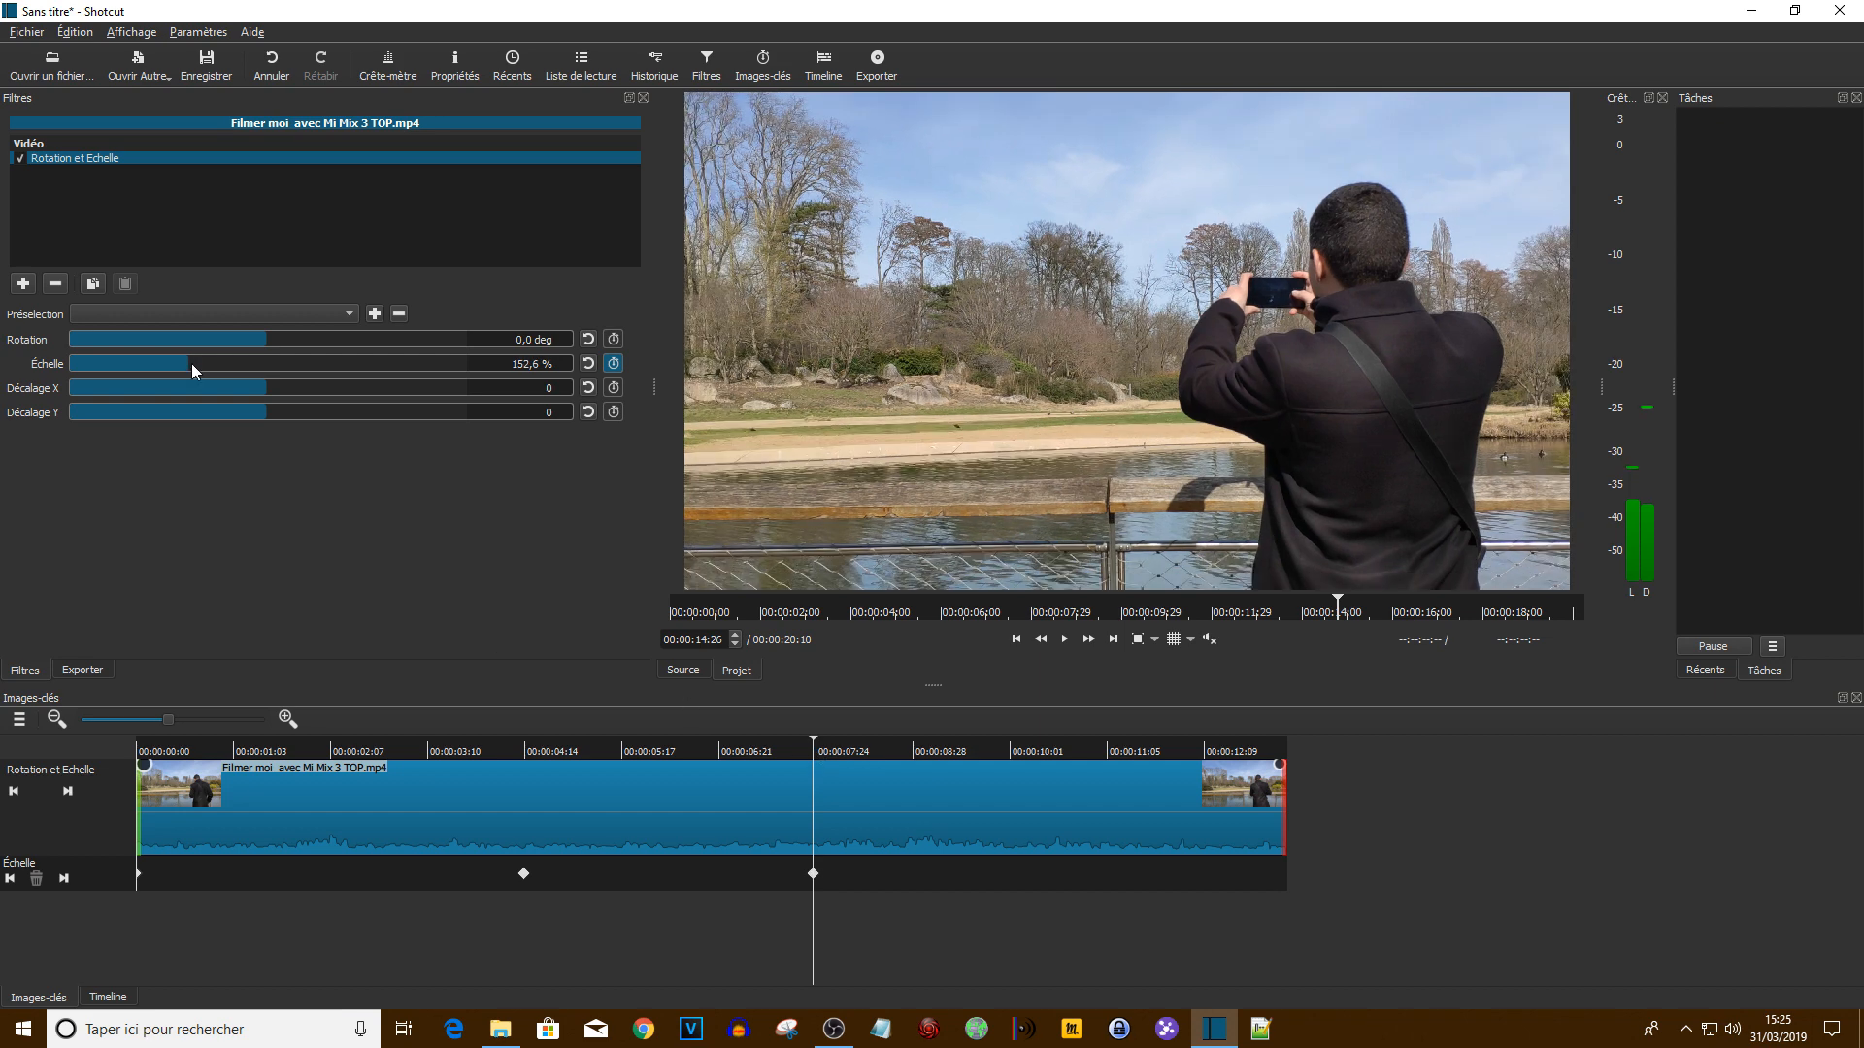
{"action": "left_click_drag", "start_coordinate": [178, 364], "coordinate": [170, 365]}
{"action": "left_click", "coordinate": [138, 742]}
{"action": "left_click", "coordinate": [1065, 639]}
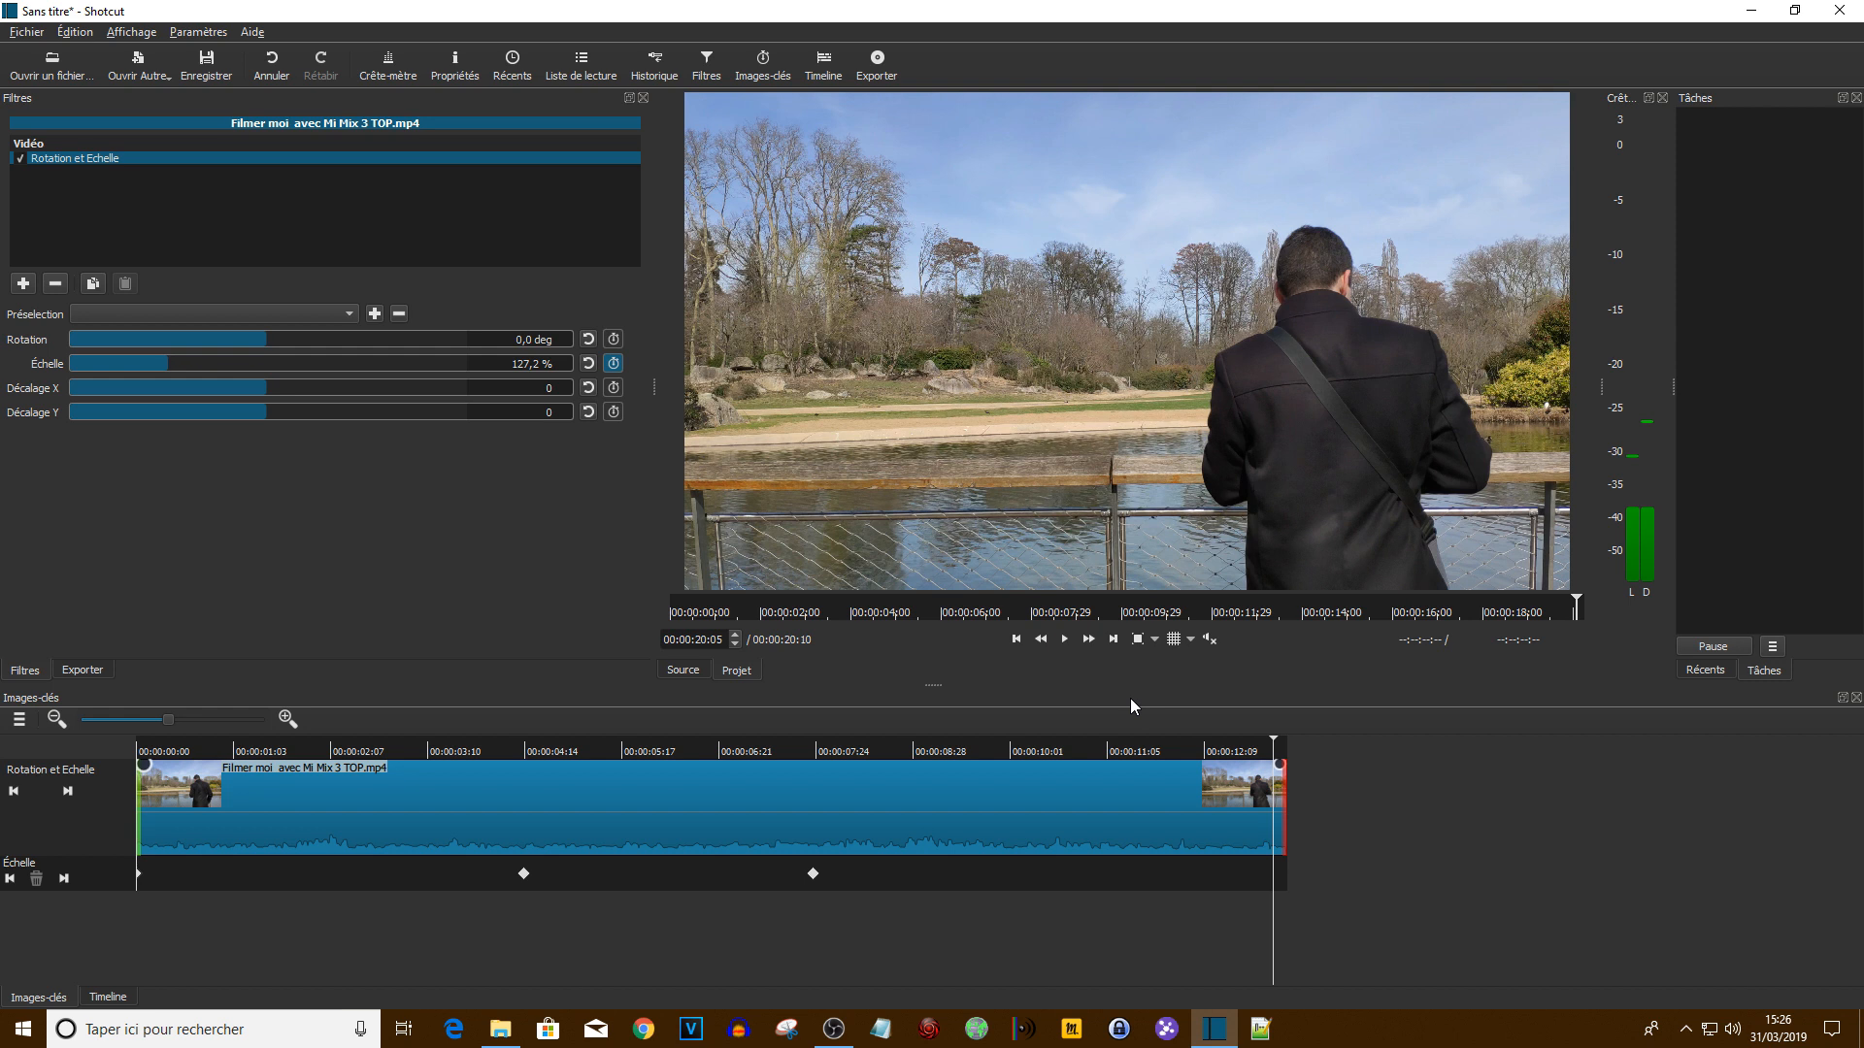
Add the Luminosité video filter to the second clip and disable its Rotation et Echelle filter
{"action": "left_click", "coordinate": [23, 283]}
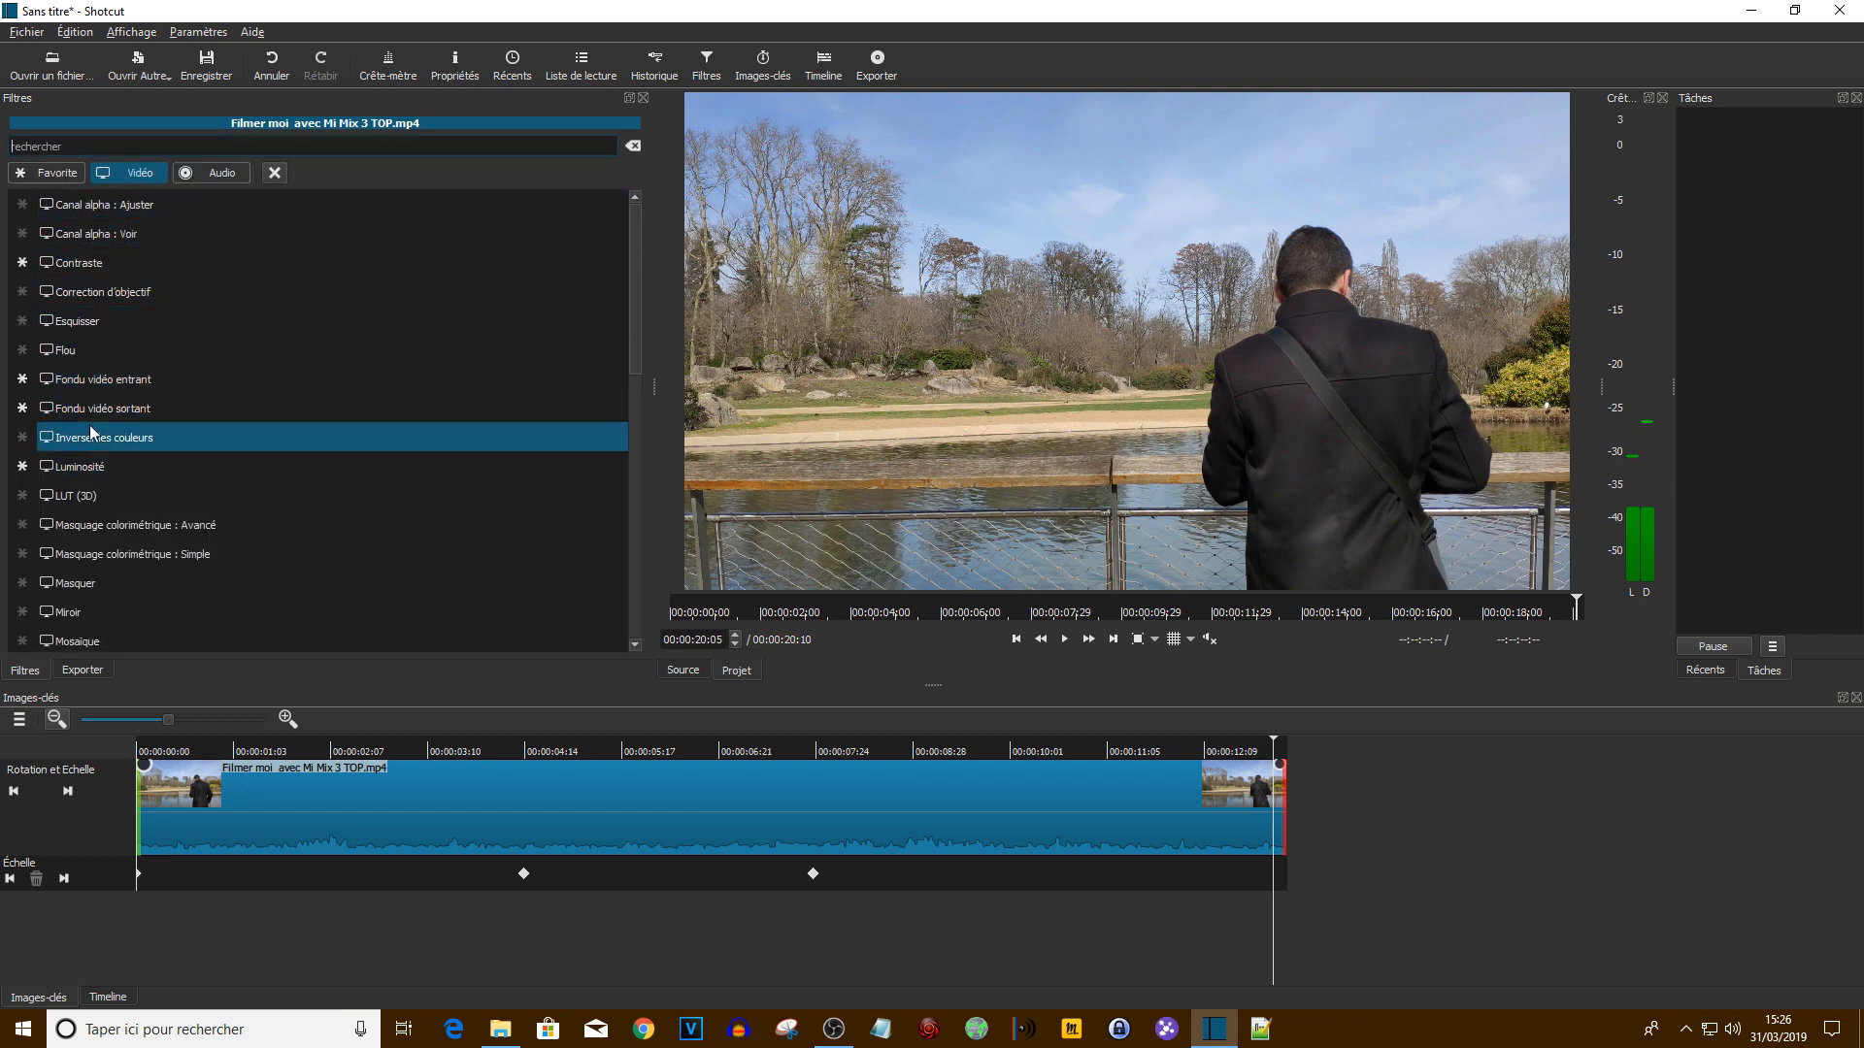
{"action": "scroll", "coordinate": [87, 437], "scroll_direction": "down", "scroll_amount": 2}
{"action": "scroll", "coordinate": [86, 431], "scroll_direction": "up", "scroll_amount": 2}
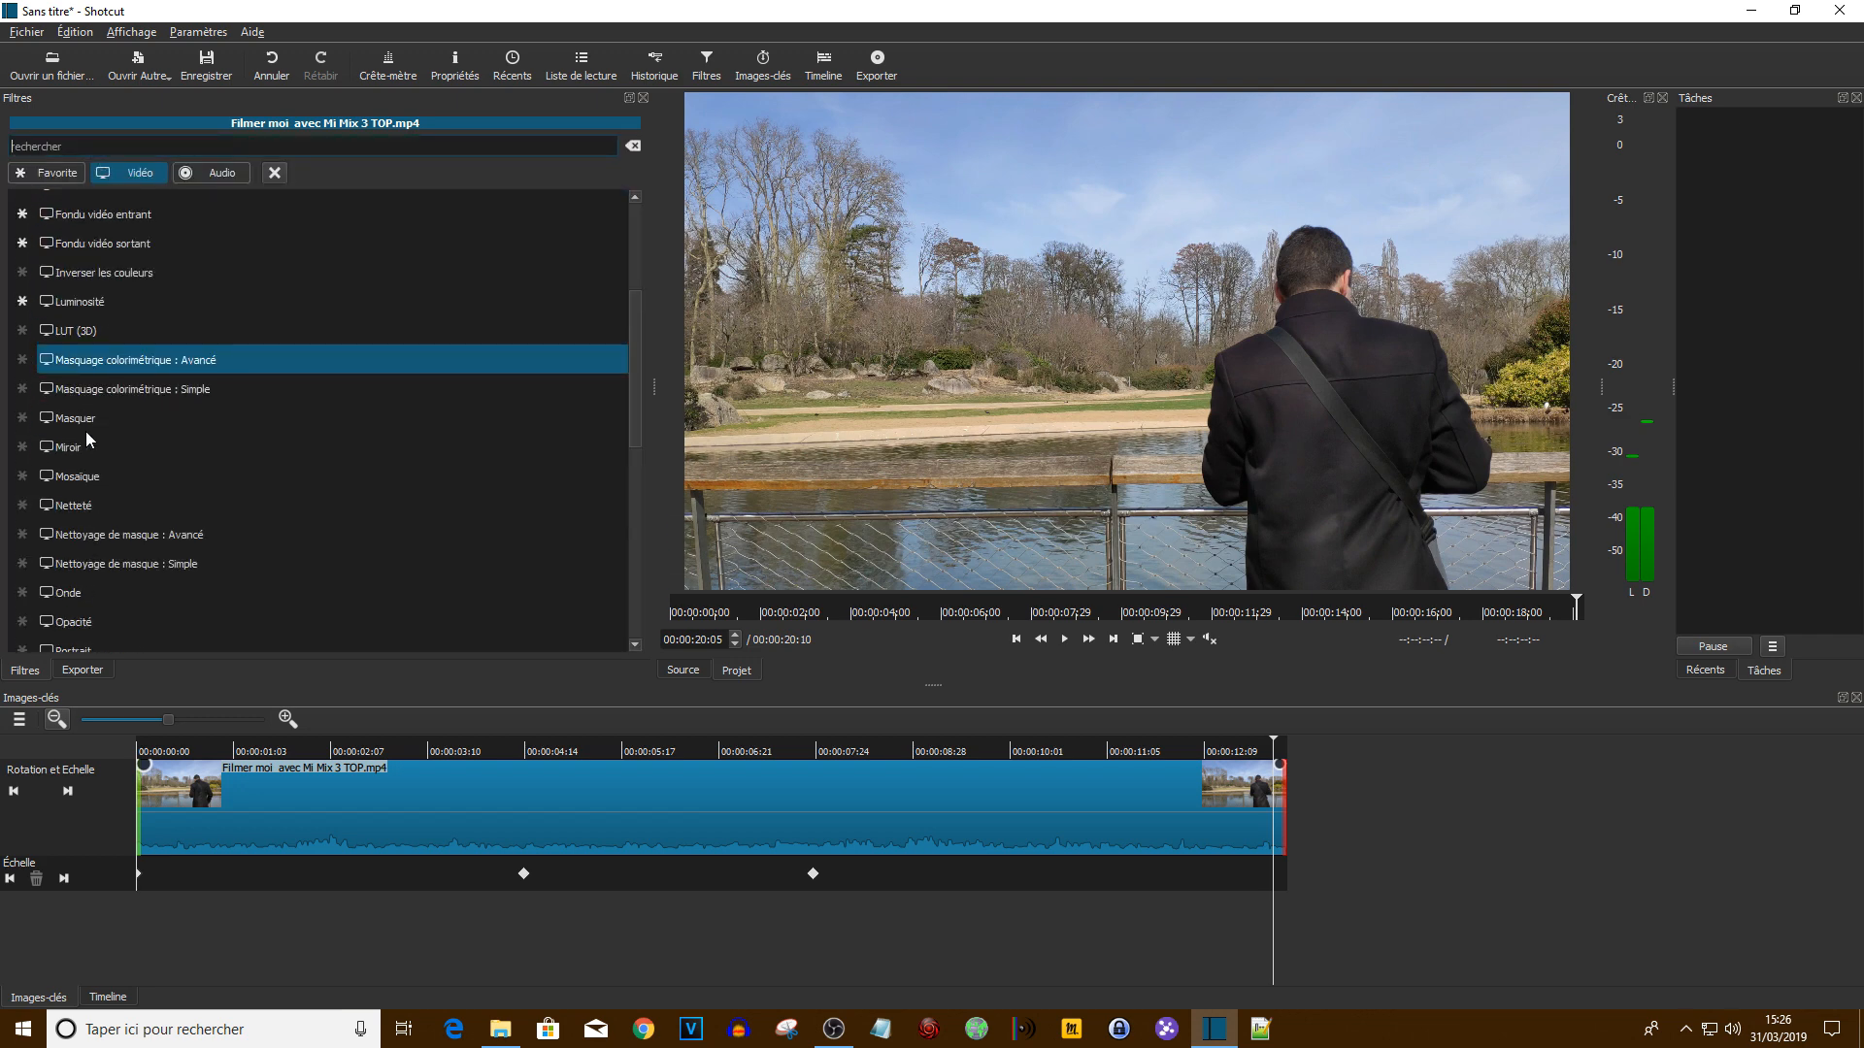
{"action": "left_click", "coordinate": [70, 303]}
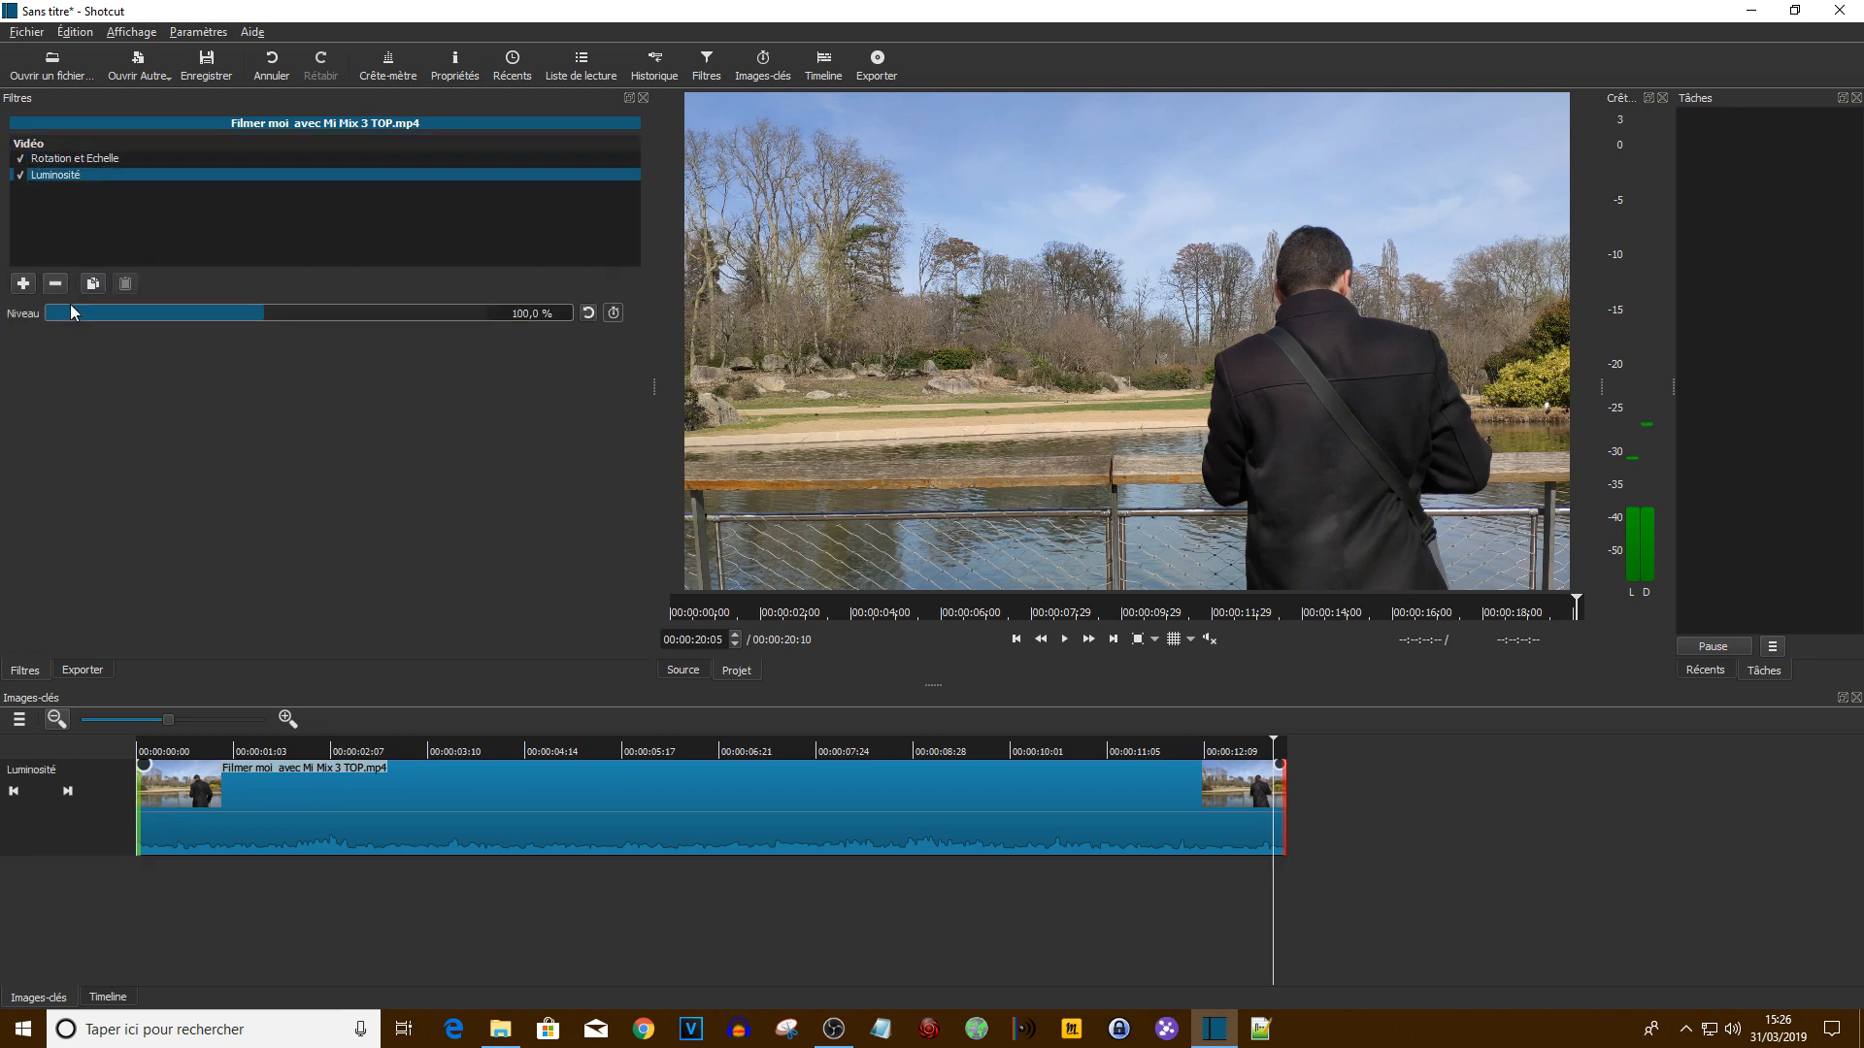
{"action": "left_click", "coordinate": [22, 160]}
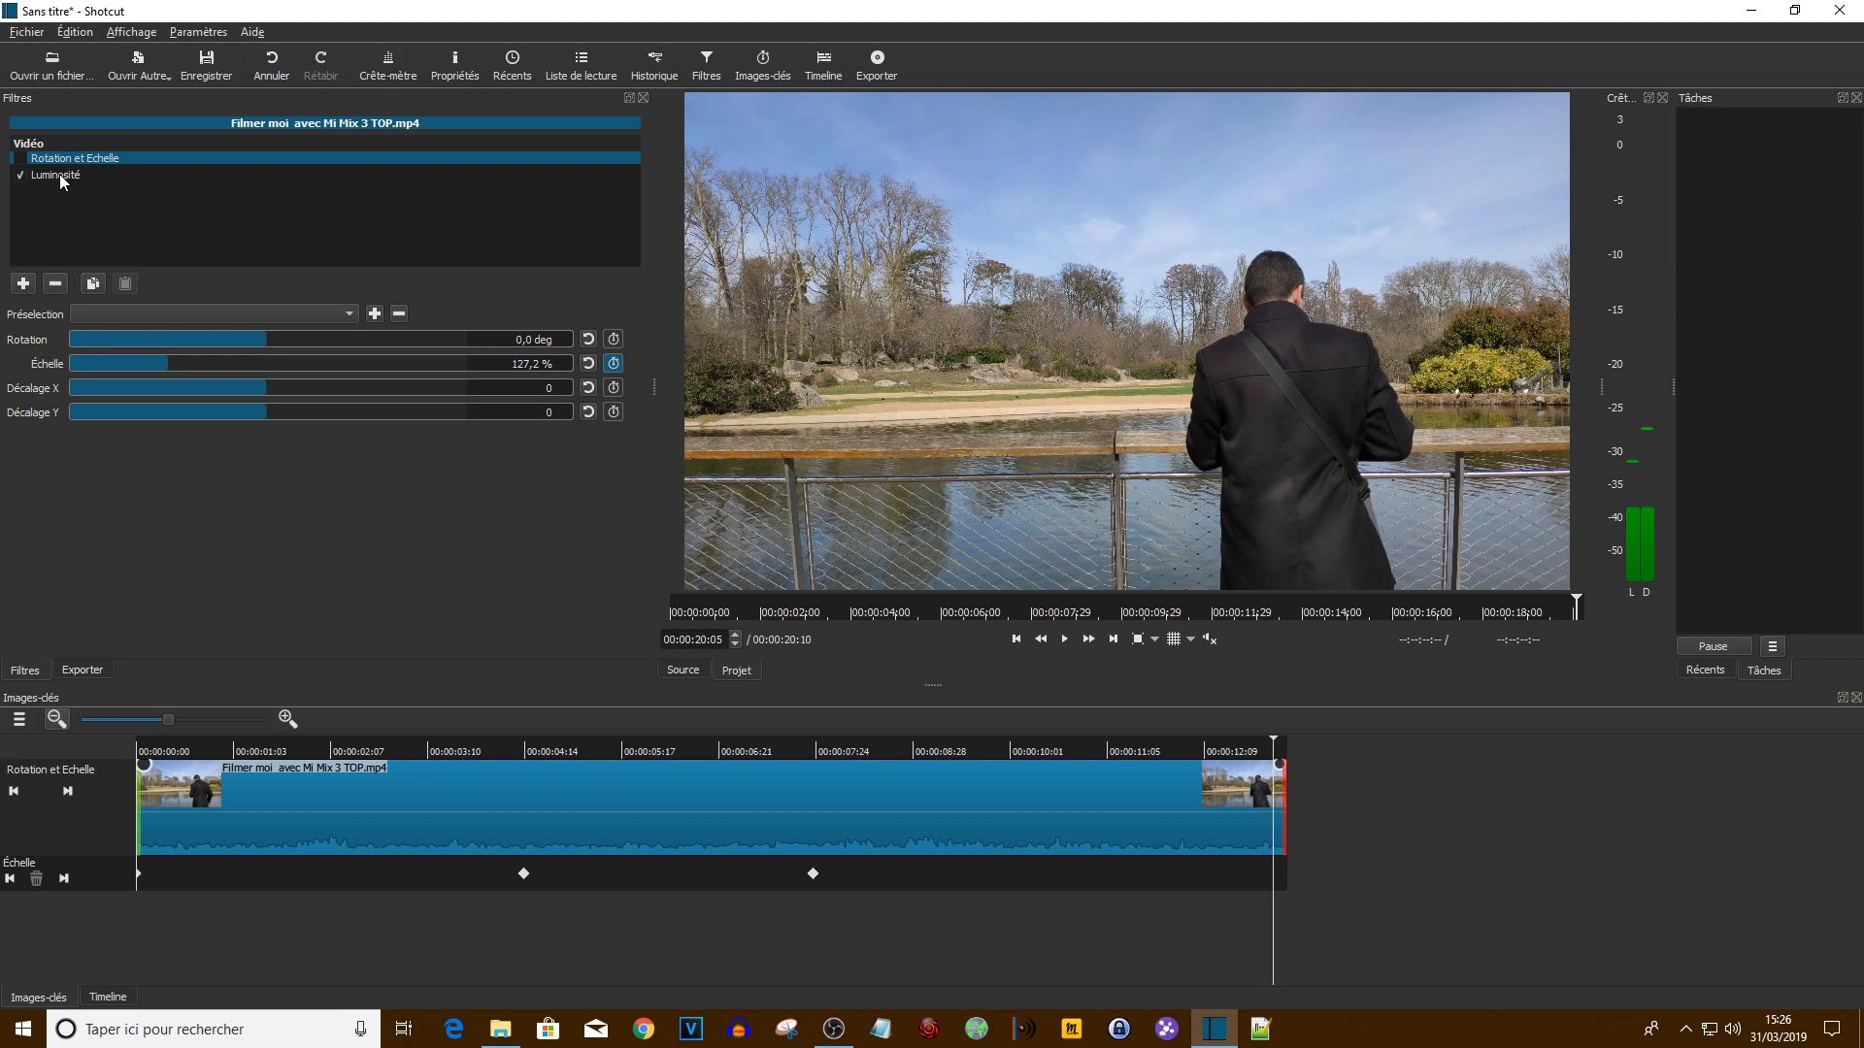
{"action": "left_click", "coordinate": [60, 175]}
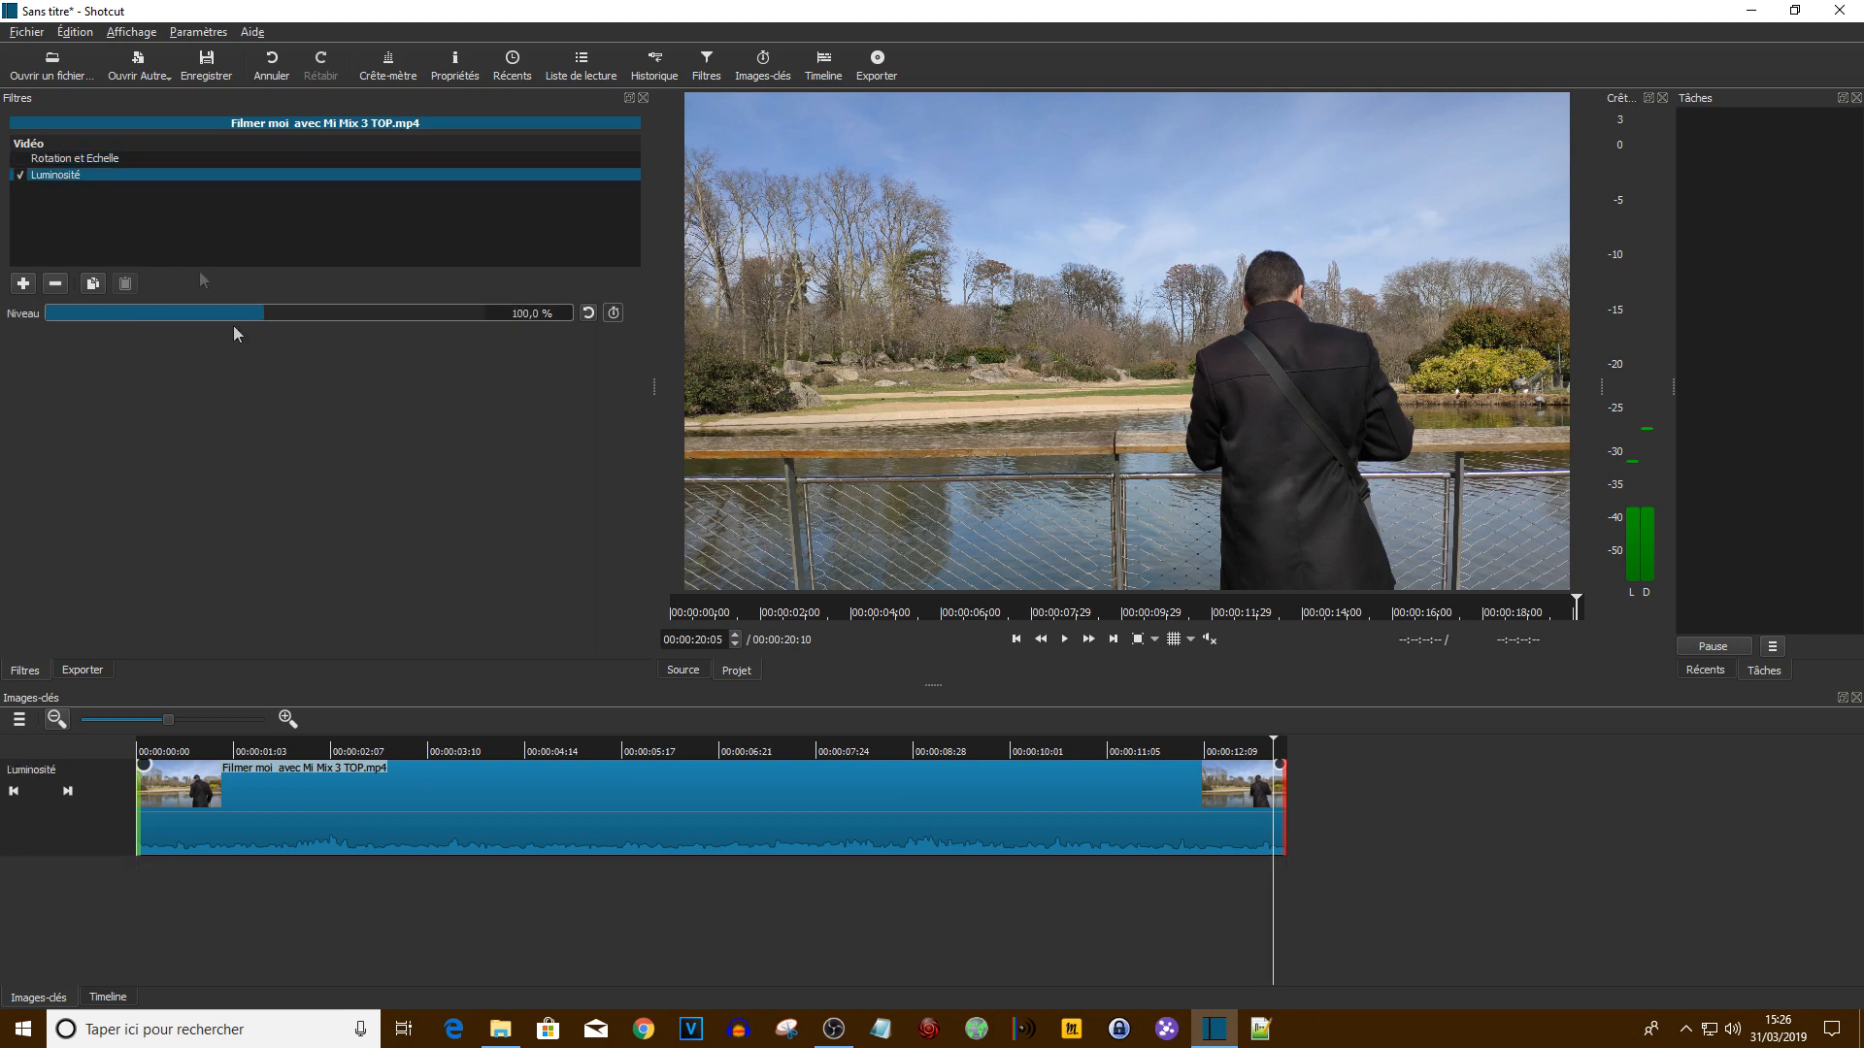
Enable keyframes for the Luminosité level at the clip's start and set it to 51,5 % at 00:00:13:21
{"action": "left_click", "coordinate": [138, 747]}
{"action": "left_click", "coordinate": [136, 738]}
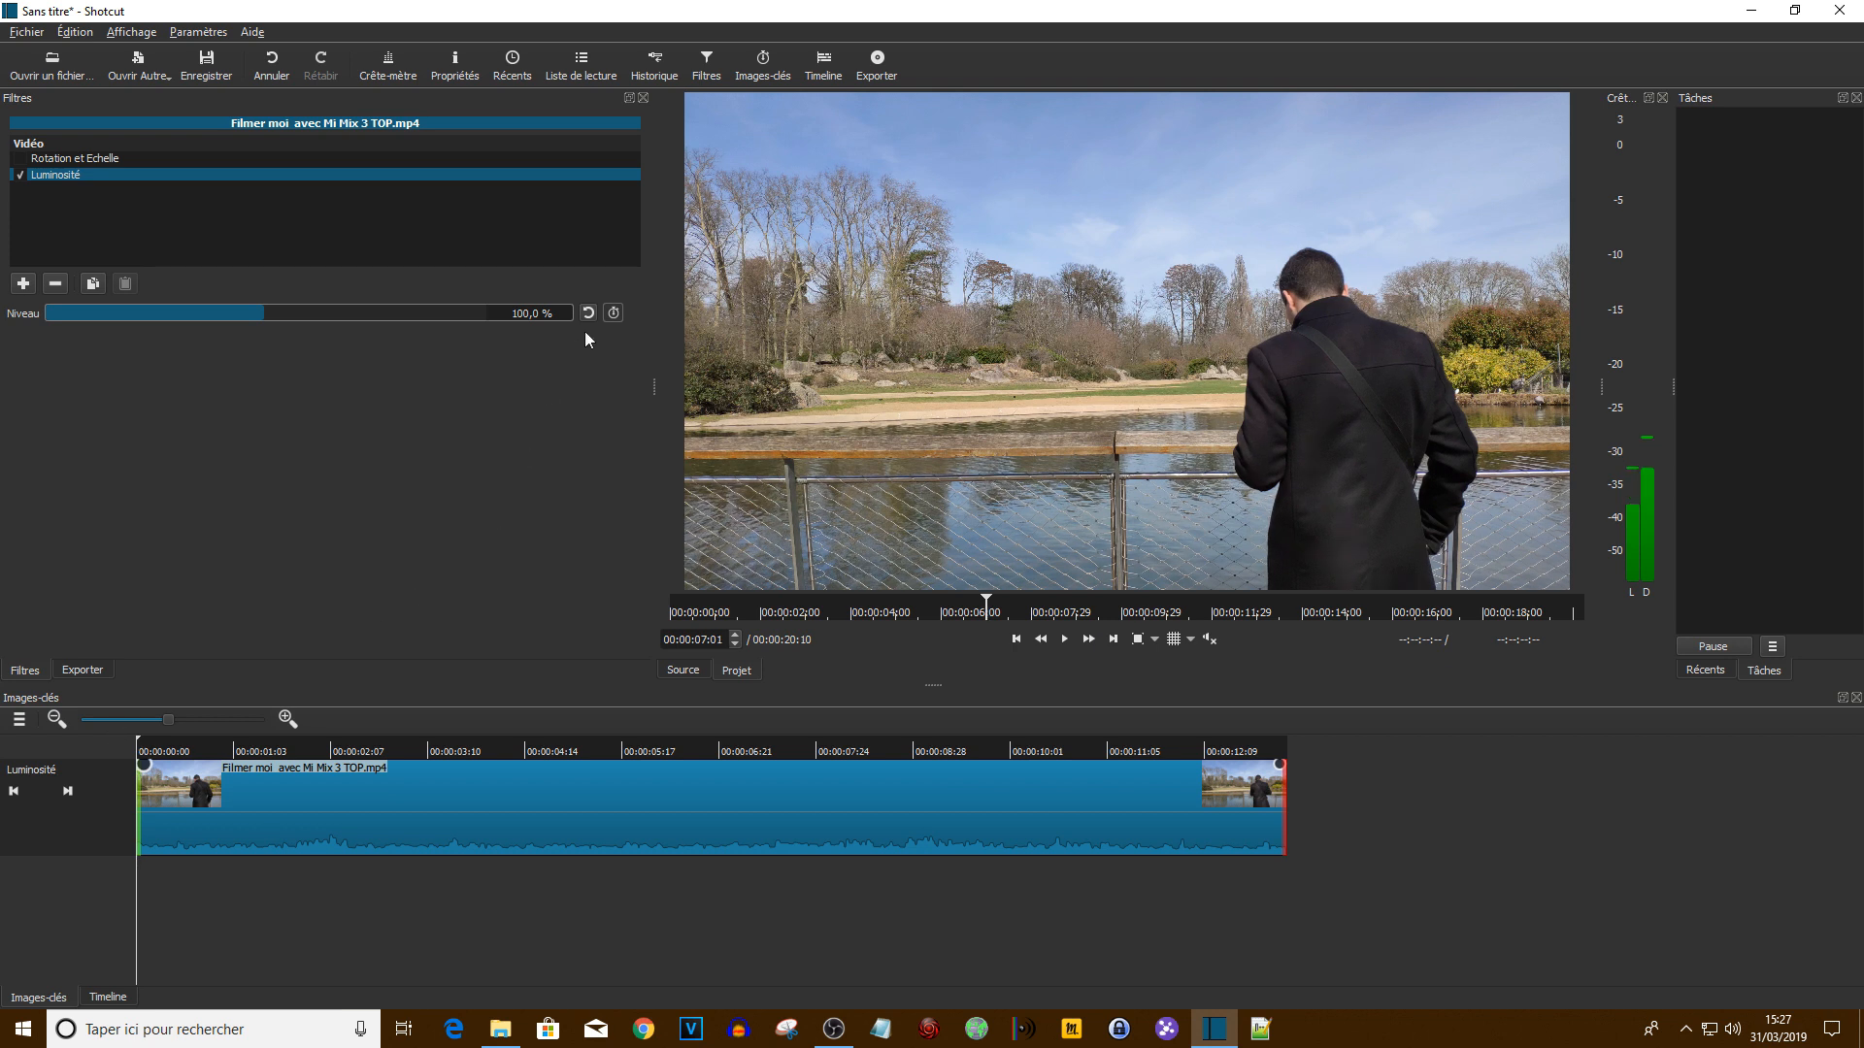
{"action": "left_click", "coordinate": [613, 313]}
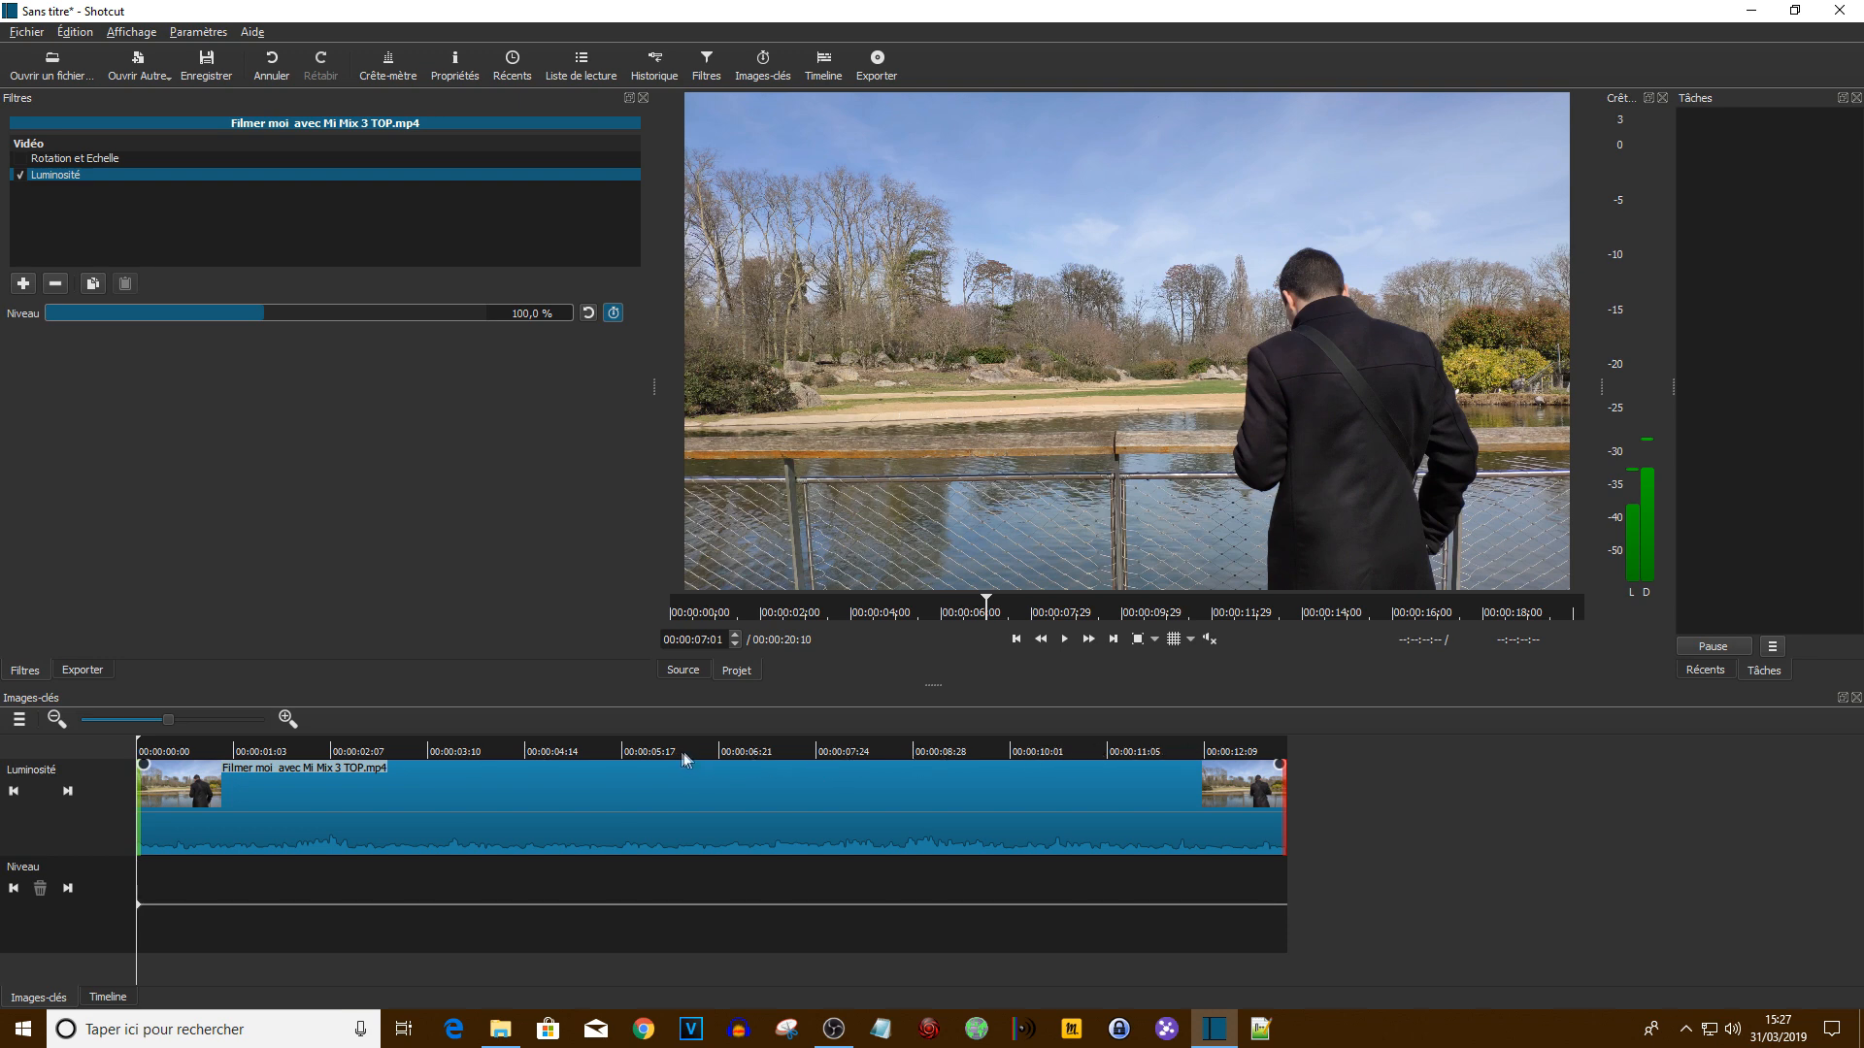
{"action": "left_click", "coordinate": [716, 750]}
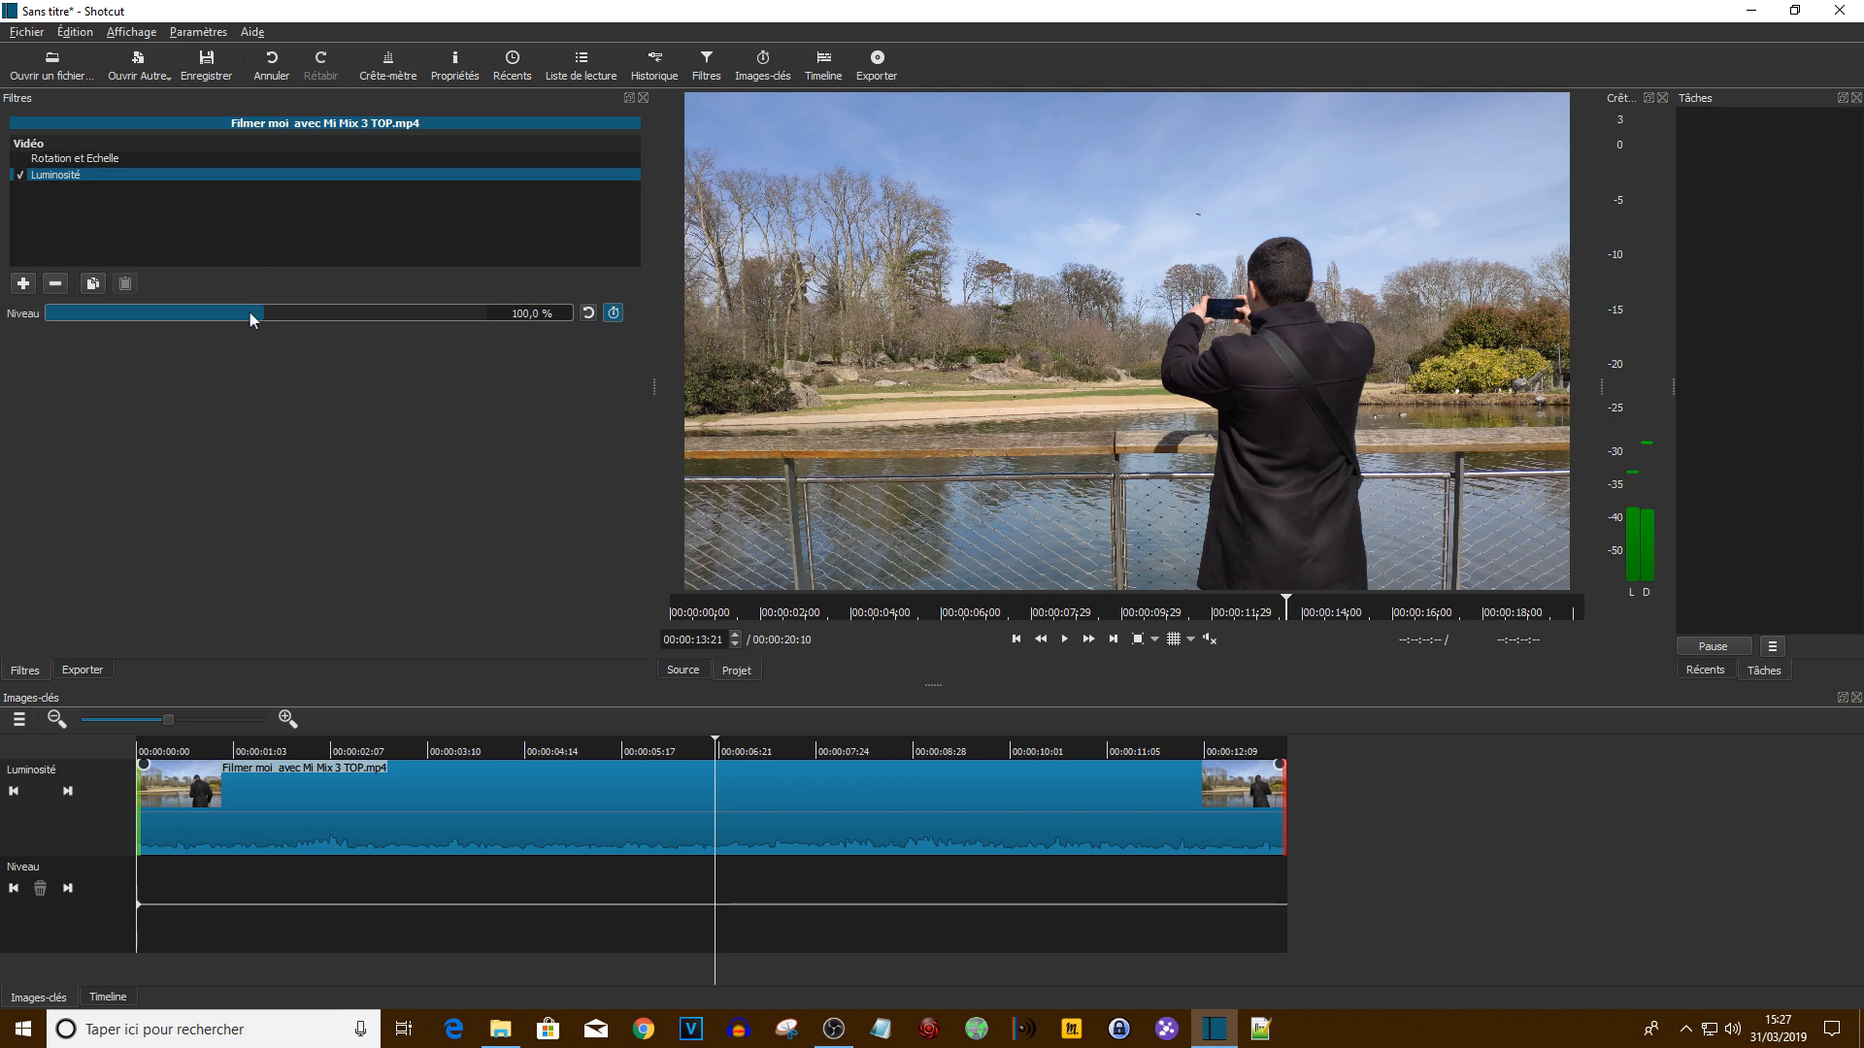
{"action": "left_click_drag", "start_coordinate": [256, 316], "coordinate": [159, 312]}
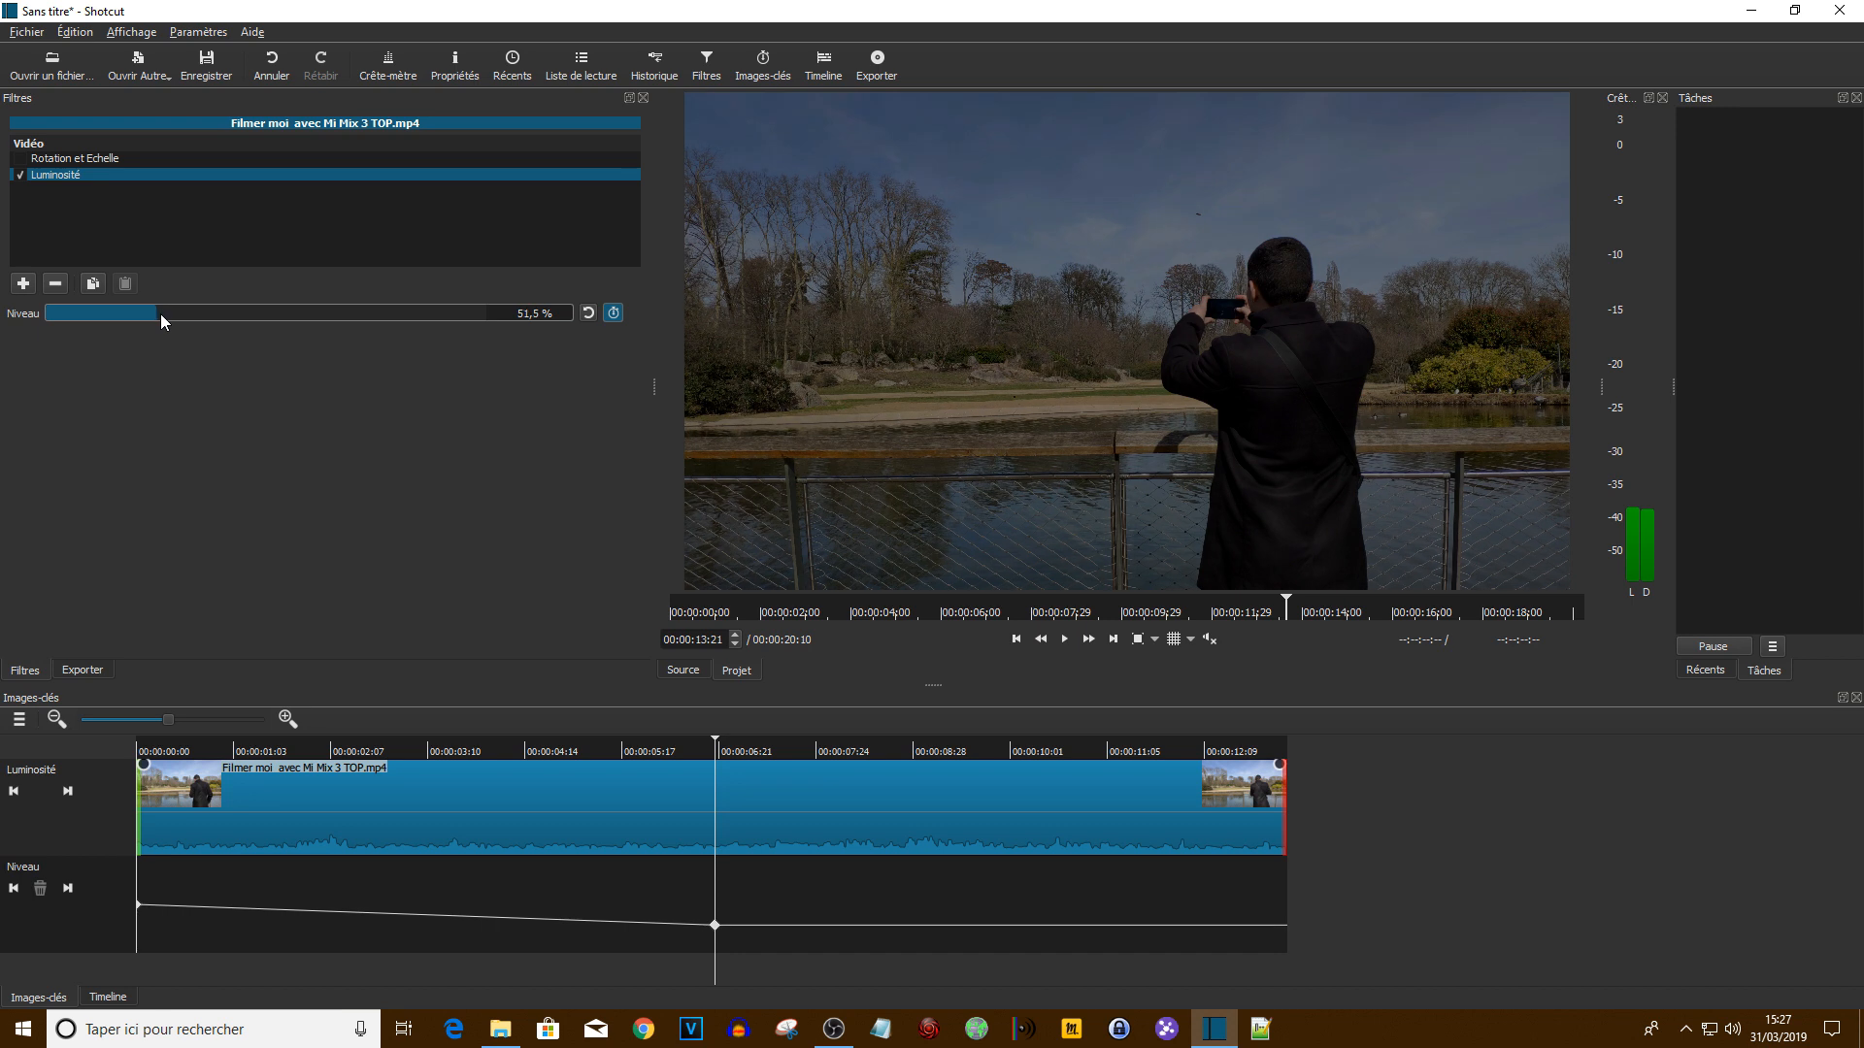
Add brightness keyframes of 117,0 % at 00:00:16:00 and 0,0 % at the very end of the clip
{"action": "left_click", "coordinate": [912, 748]}
{"action": "left_click_drag", "start_coordinate": [152, 318], "coordinate": [305, 334]}
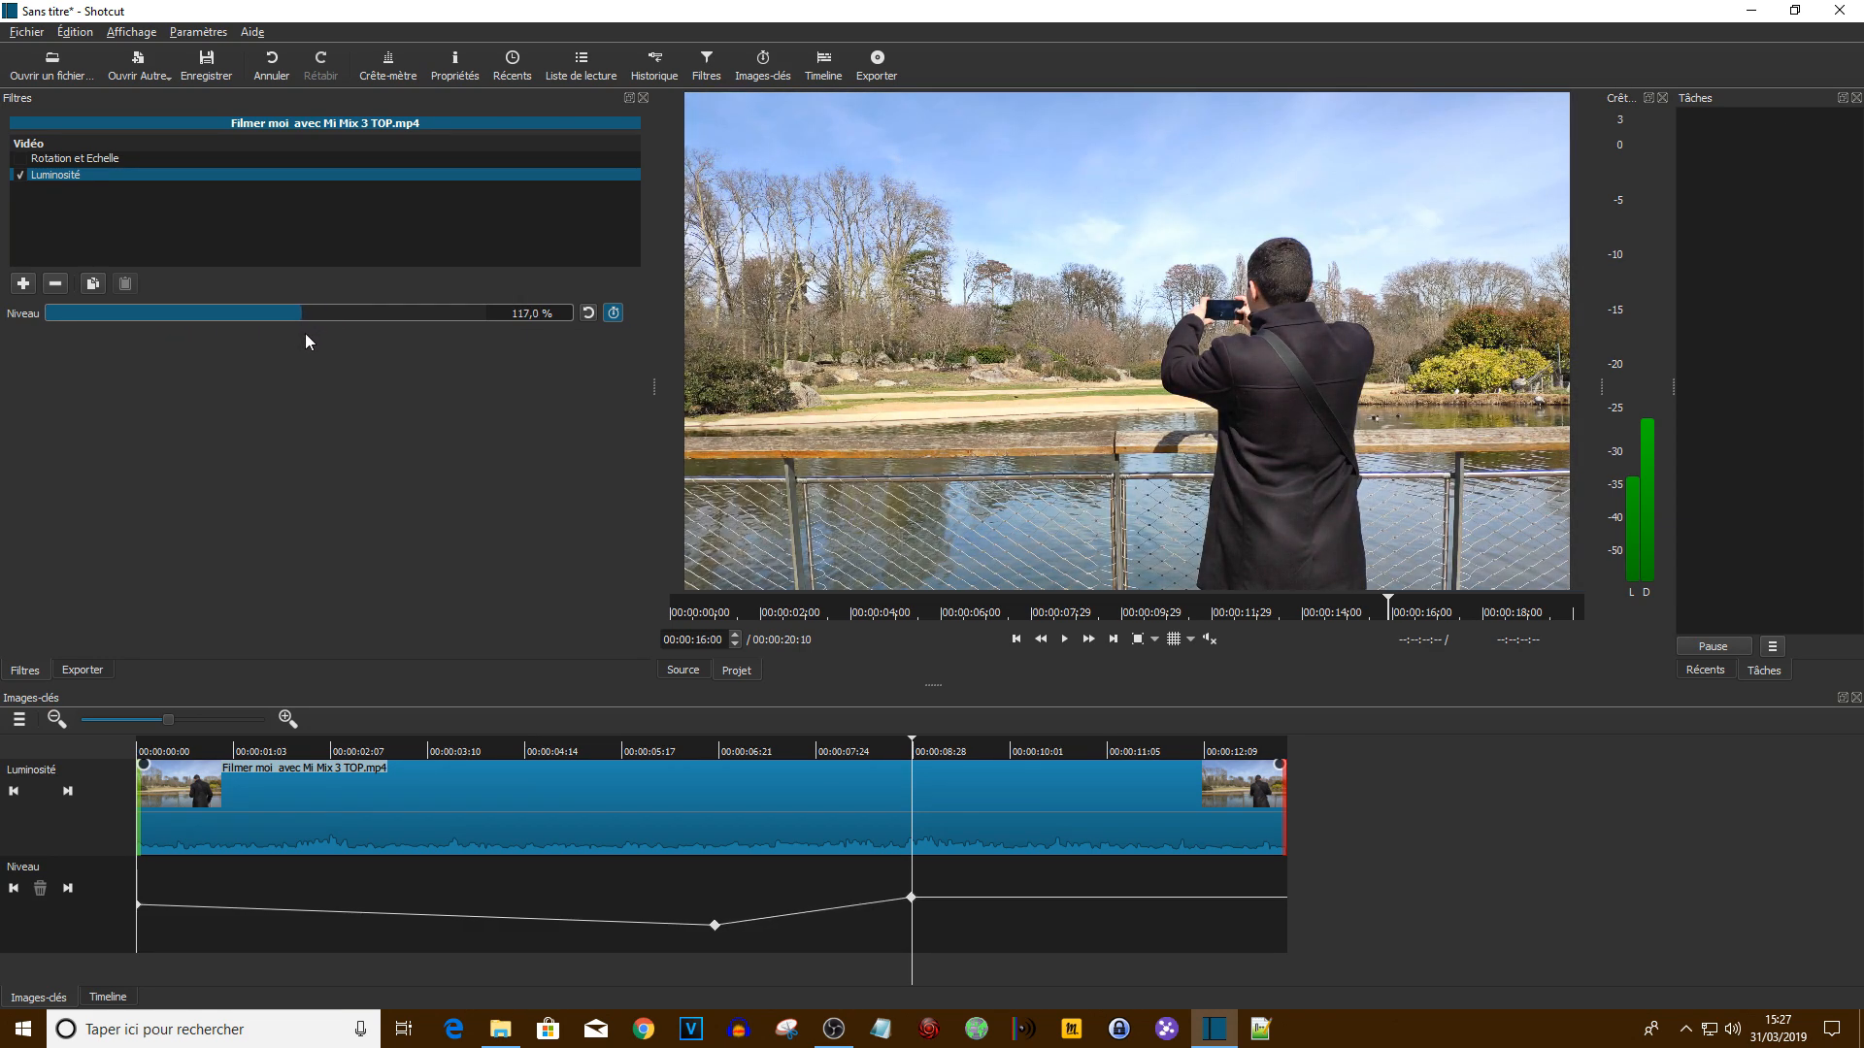
{"action": "left_click", "coordinate": [1283, 742]}
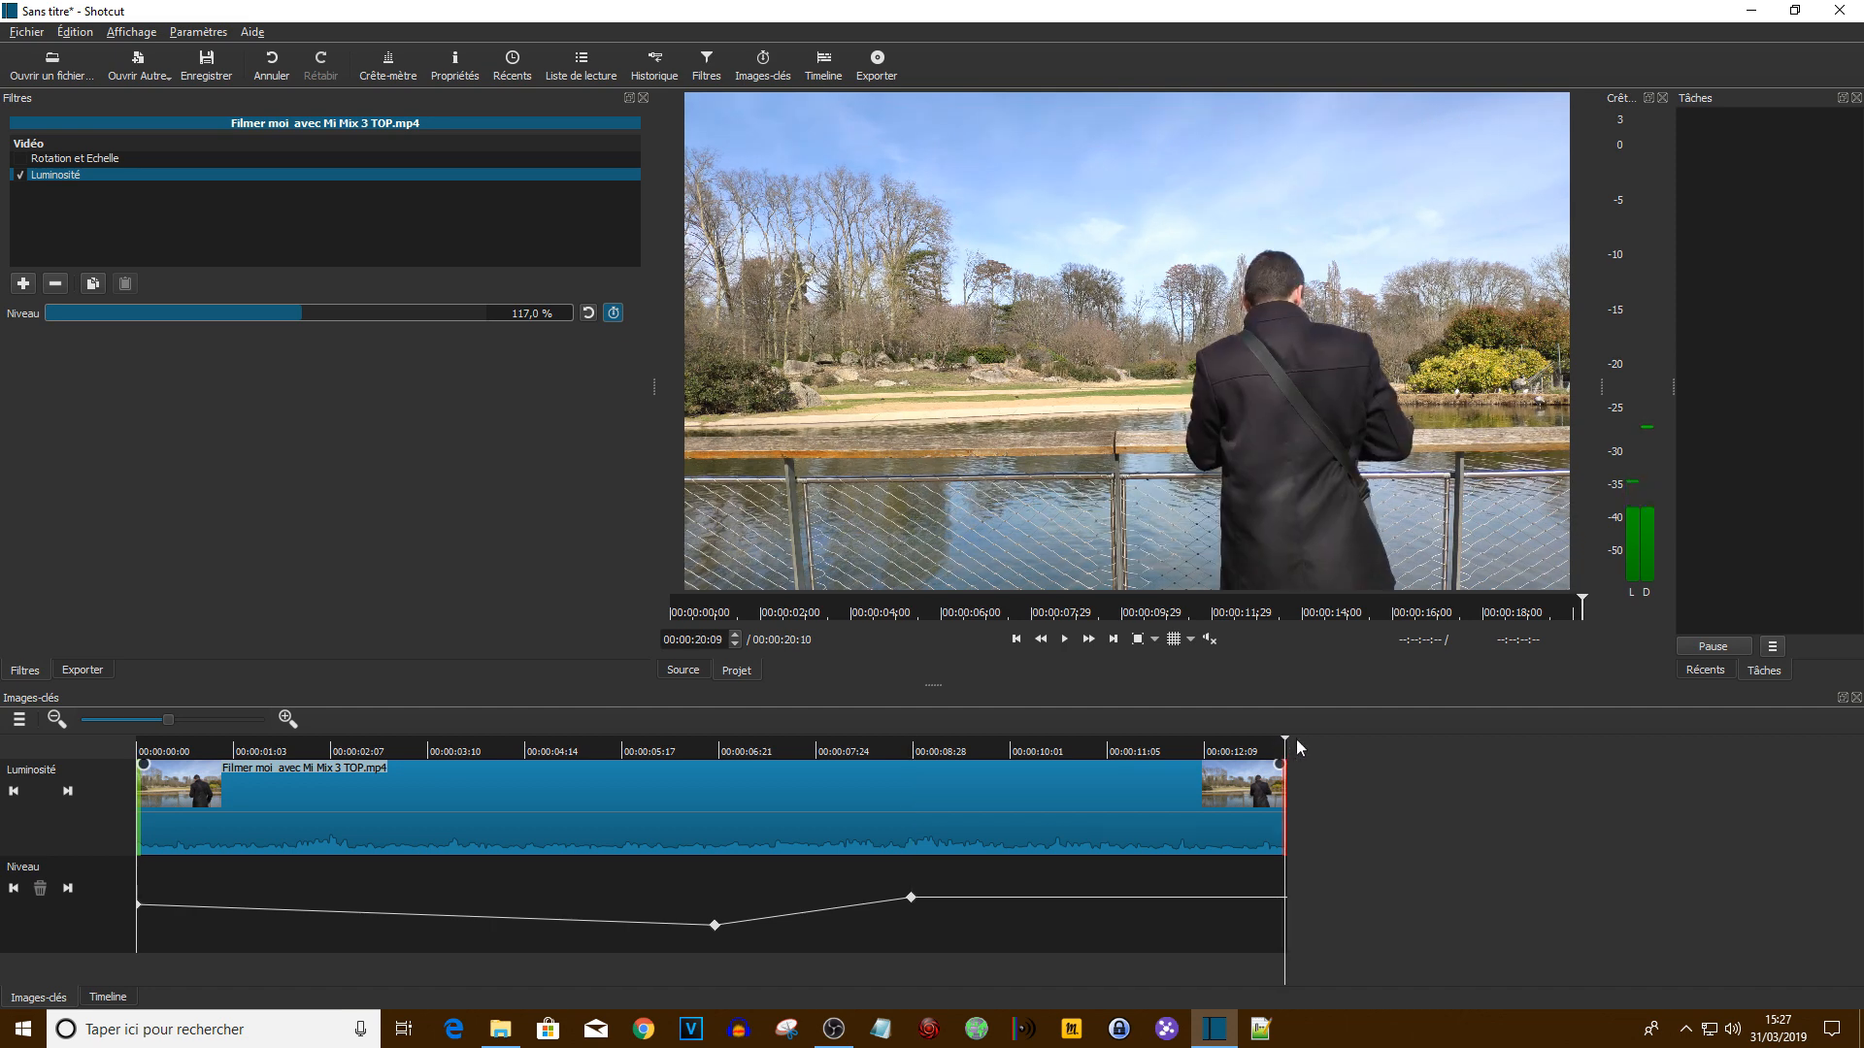
{"action": "left_click_drag", "start_coordinate": [295, 309], "coordinate": [54, 322]}
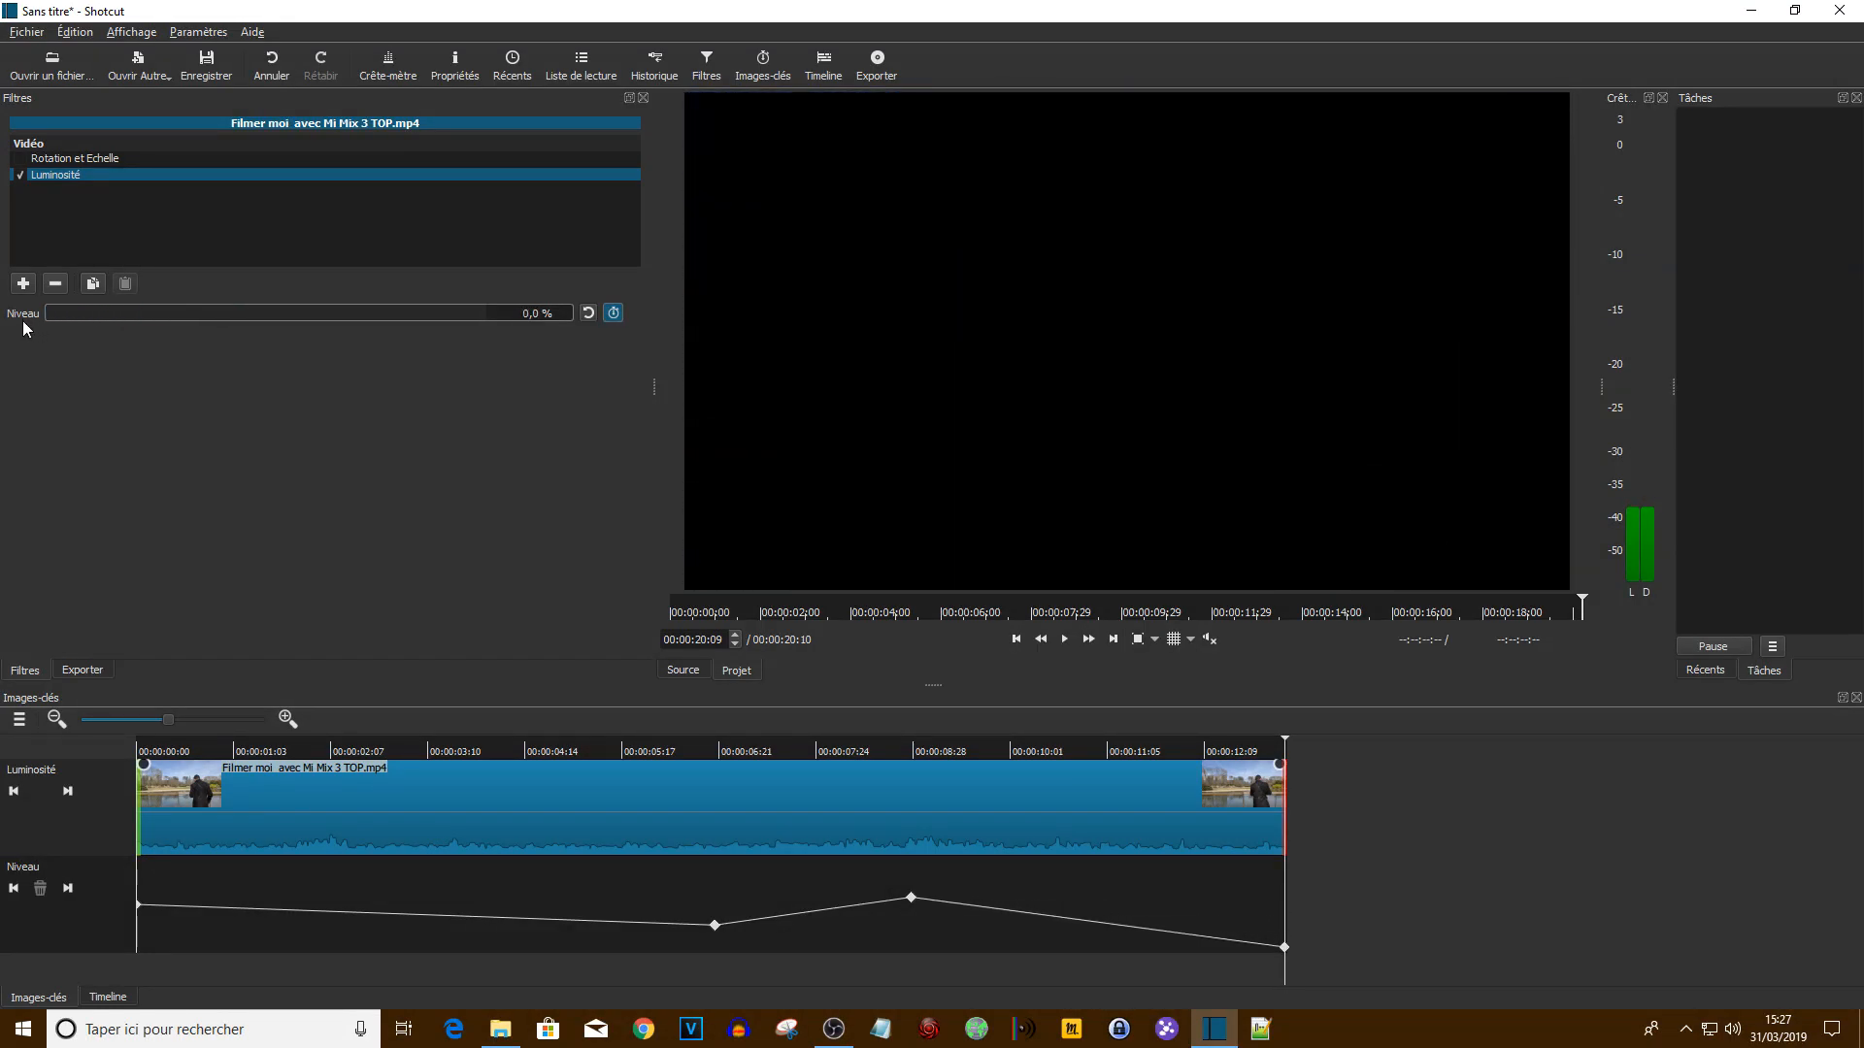
Play the second clip from its start to check the brightness changes
{"action": "left_click", "coordinate": [138, 747]}
{"action": "left_click", "coordinate": [1064, 638]}
Re-enable the Rotation et Echelle filter and play the whole project from the beginning on the timeline
{"action": "left_click", "coordinate": [820, 72]}
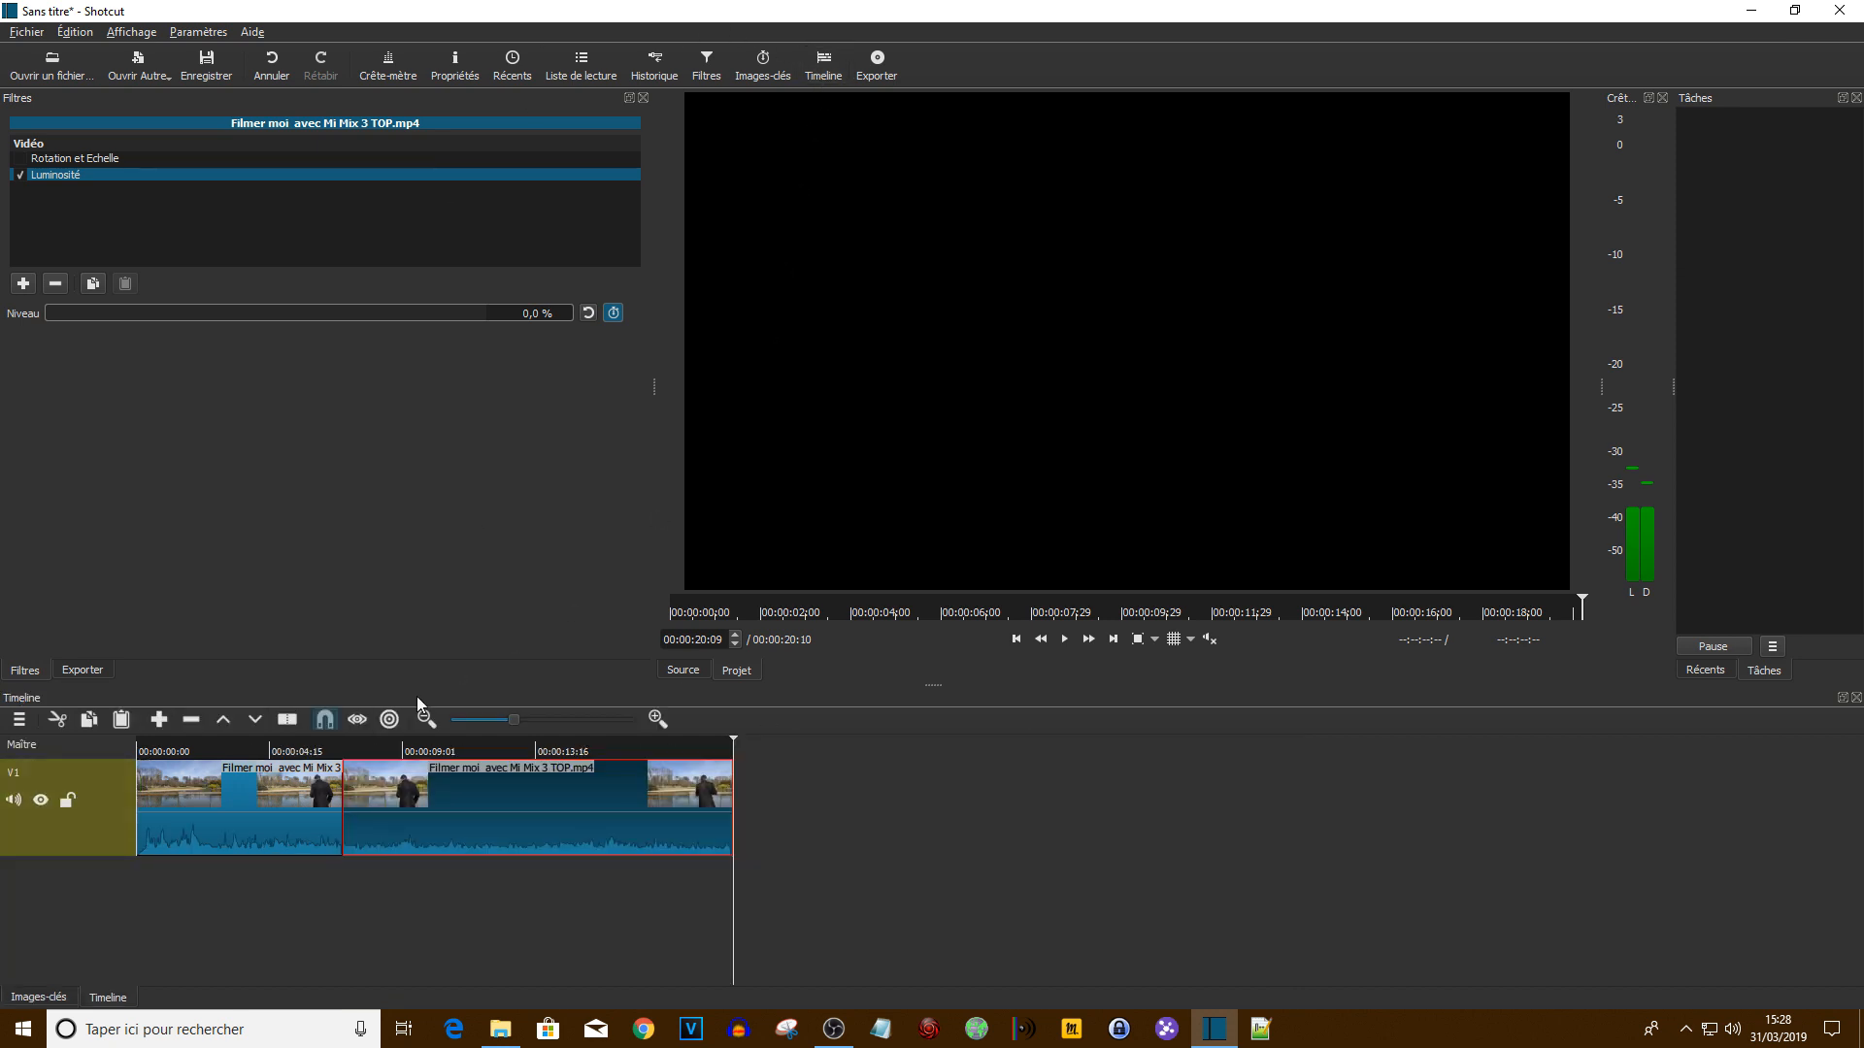
{"action": "left_click", "coordinate": [138, 743]}
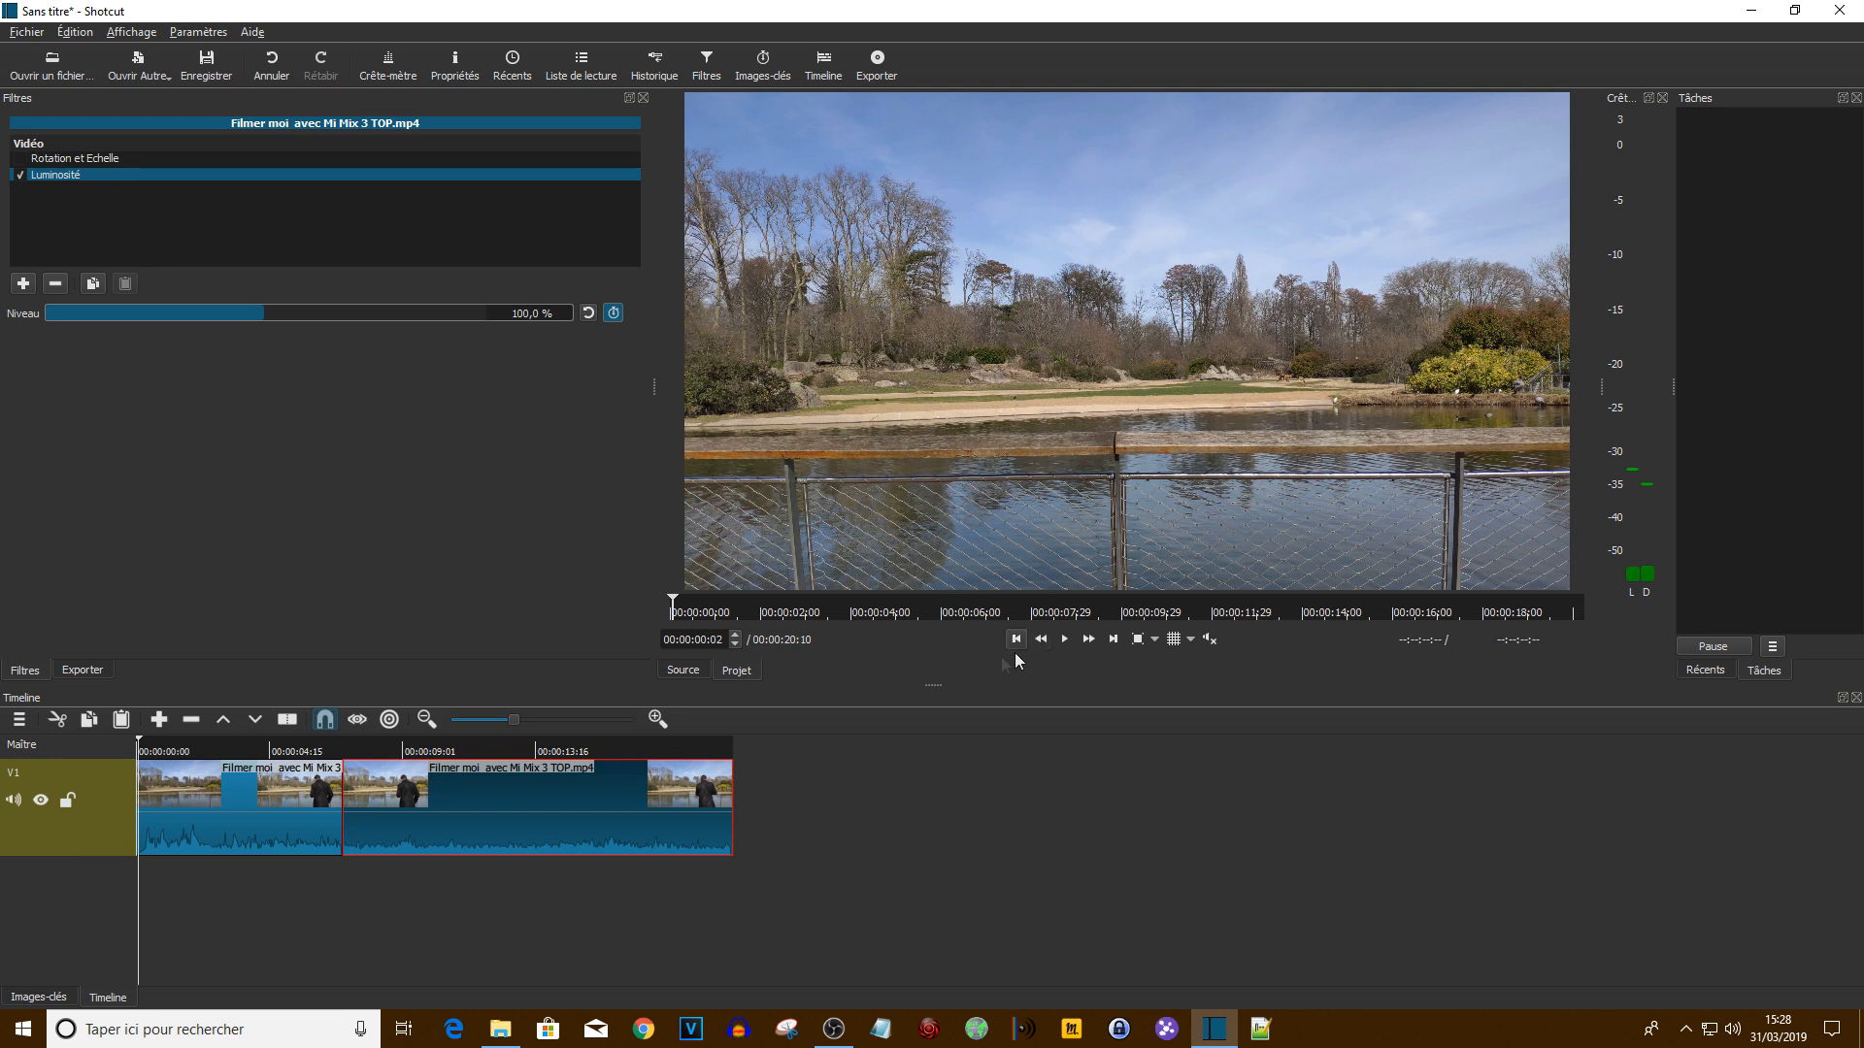
{"action": "left_click", "coordinate": [24, 161]}
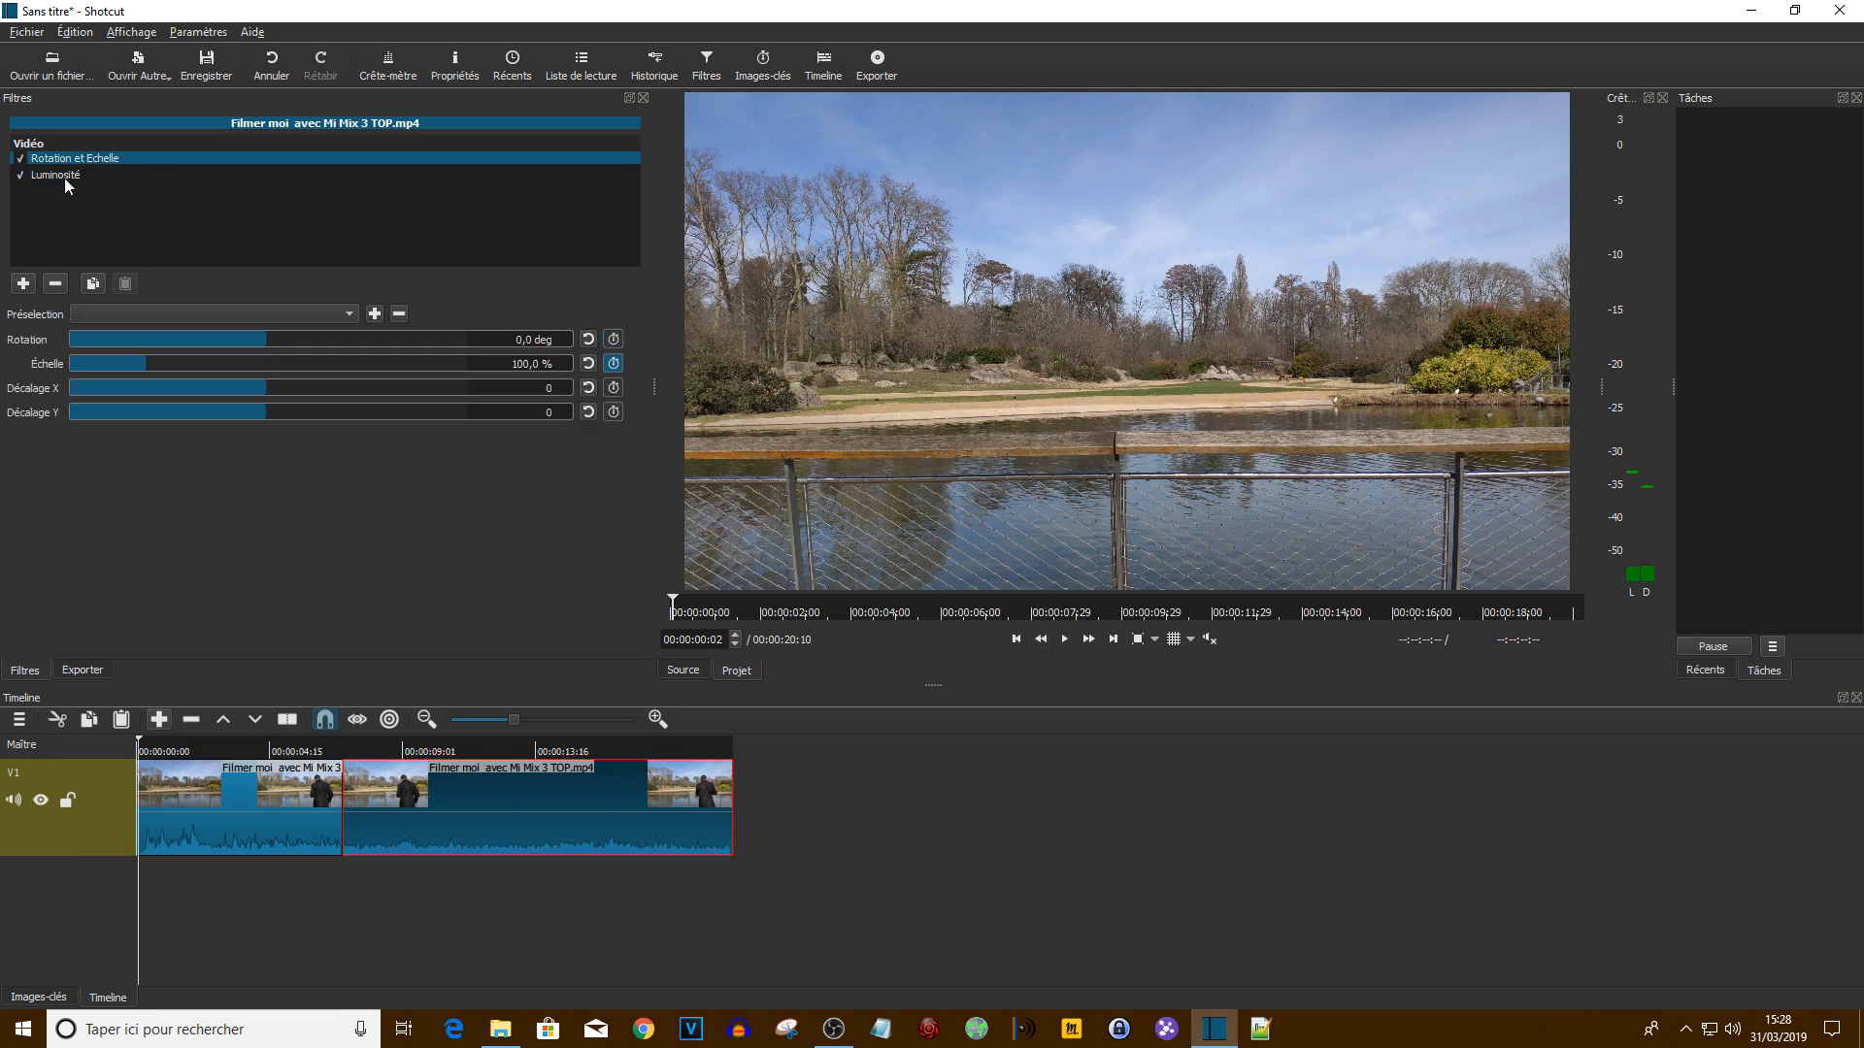
{"action": "left_click", "coordinate": [1063, 639]}
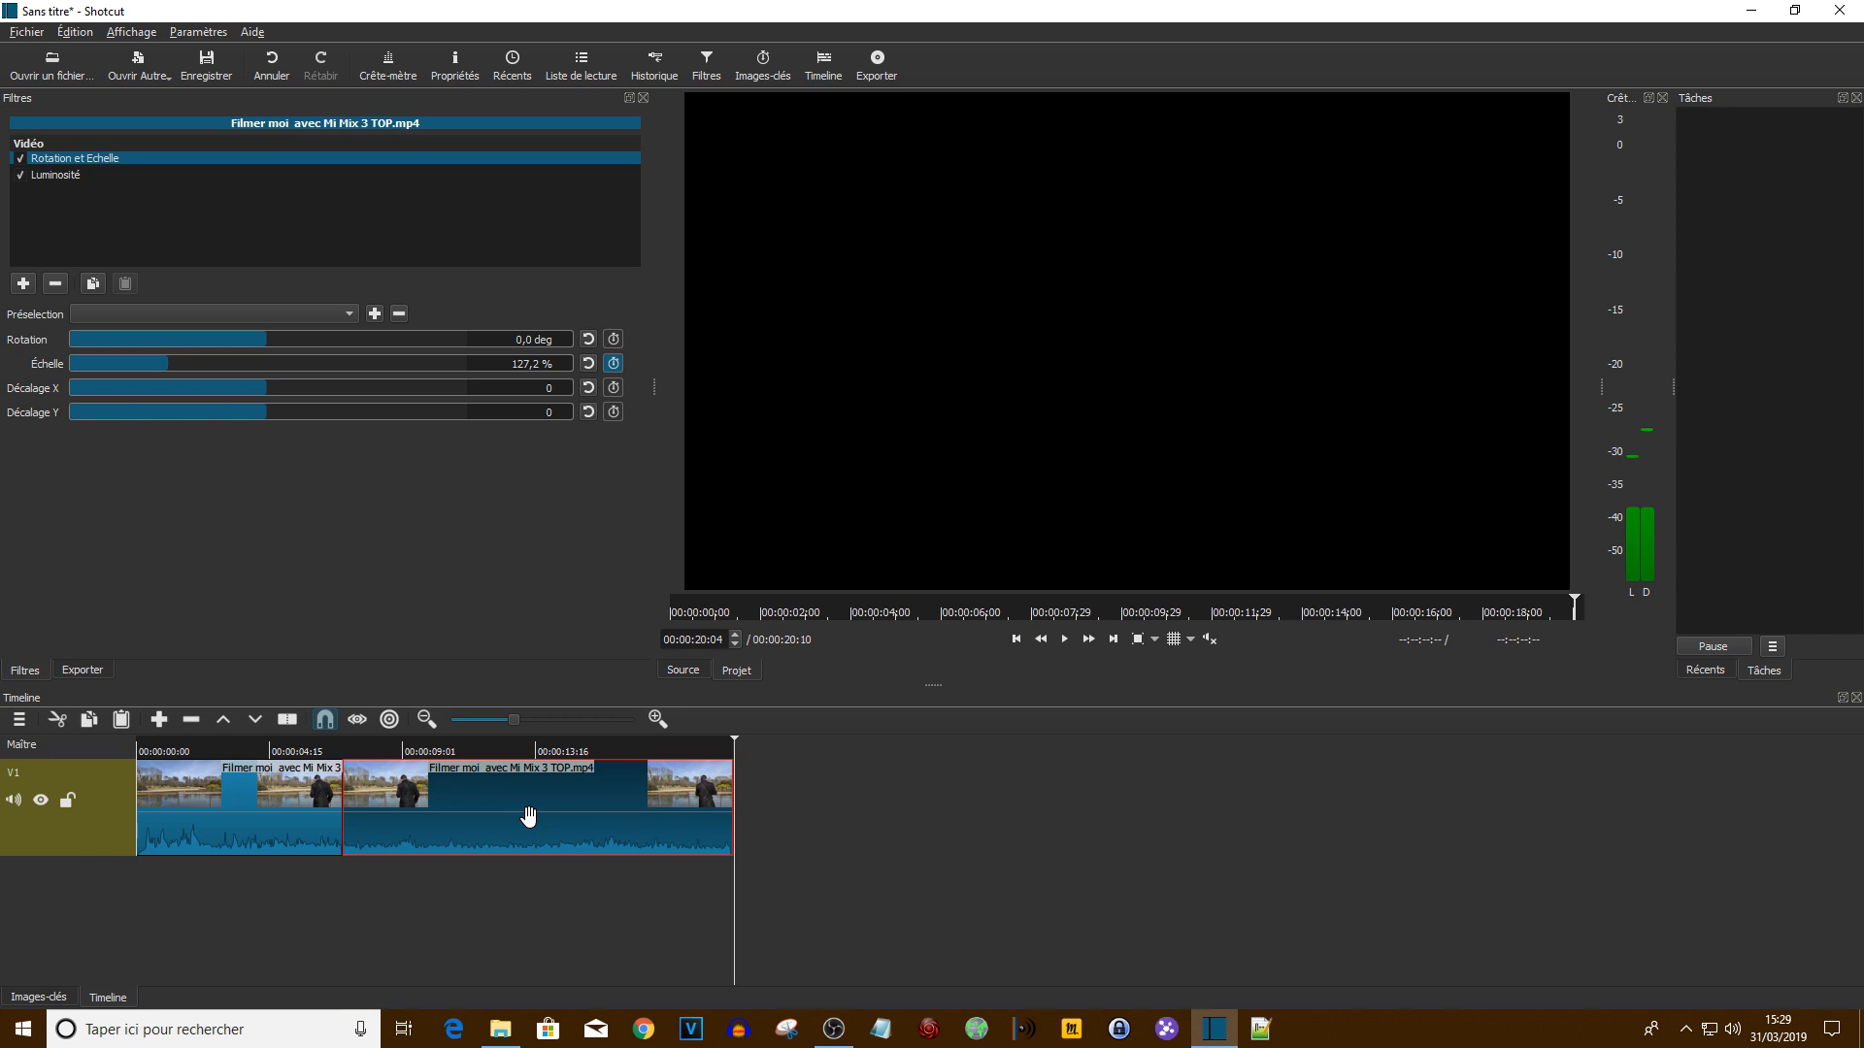
Delete both video clips from track V1 so the timeline is empty
{"action": "key", "text": "Delete"}
{"action": "left_click", "coordinate": [218, 812]}
{"action": "key", "text": "Delete"}
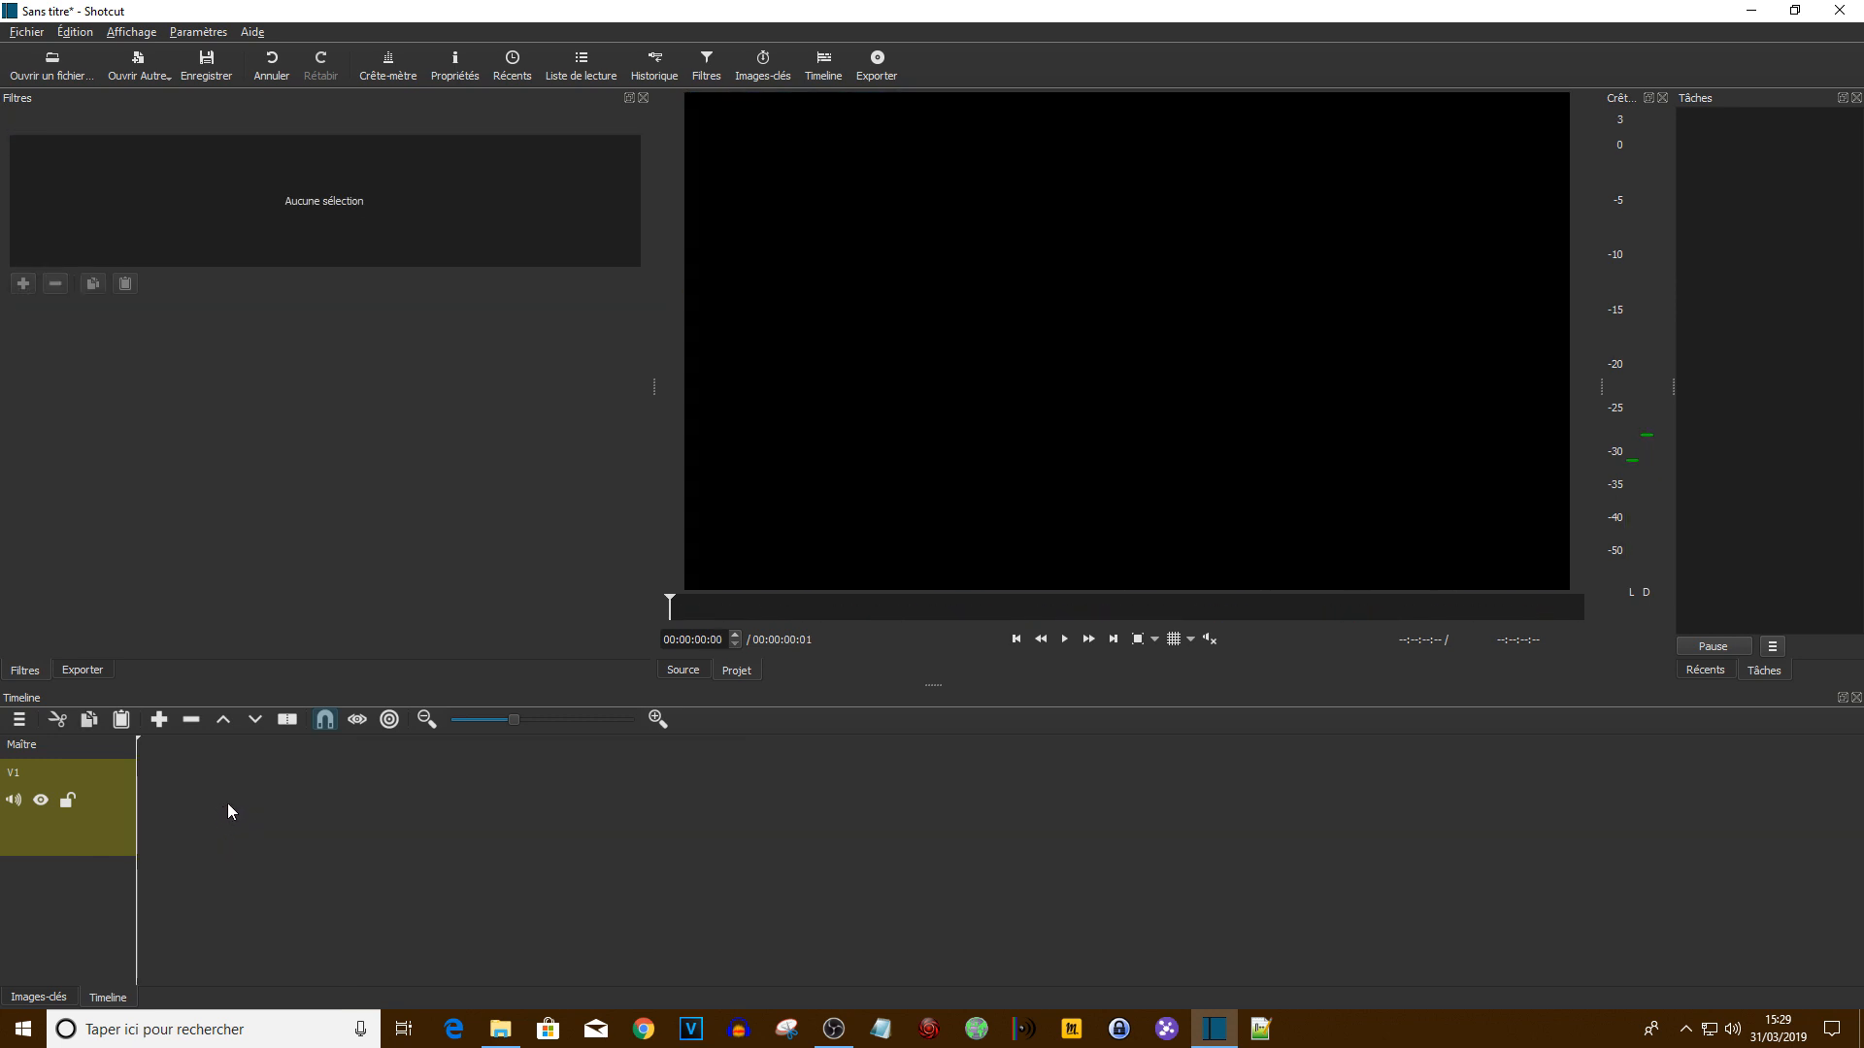
Place the images Parc Tête d'or.jpg and Marre.jpg on track V1 with a gap between them
{"action": "left_click_drag", "start_coordinate": [1863, 1015], "coordinate": [294, 790]}
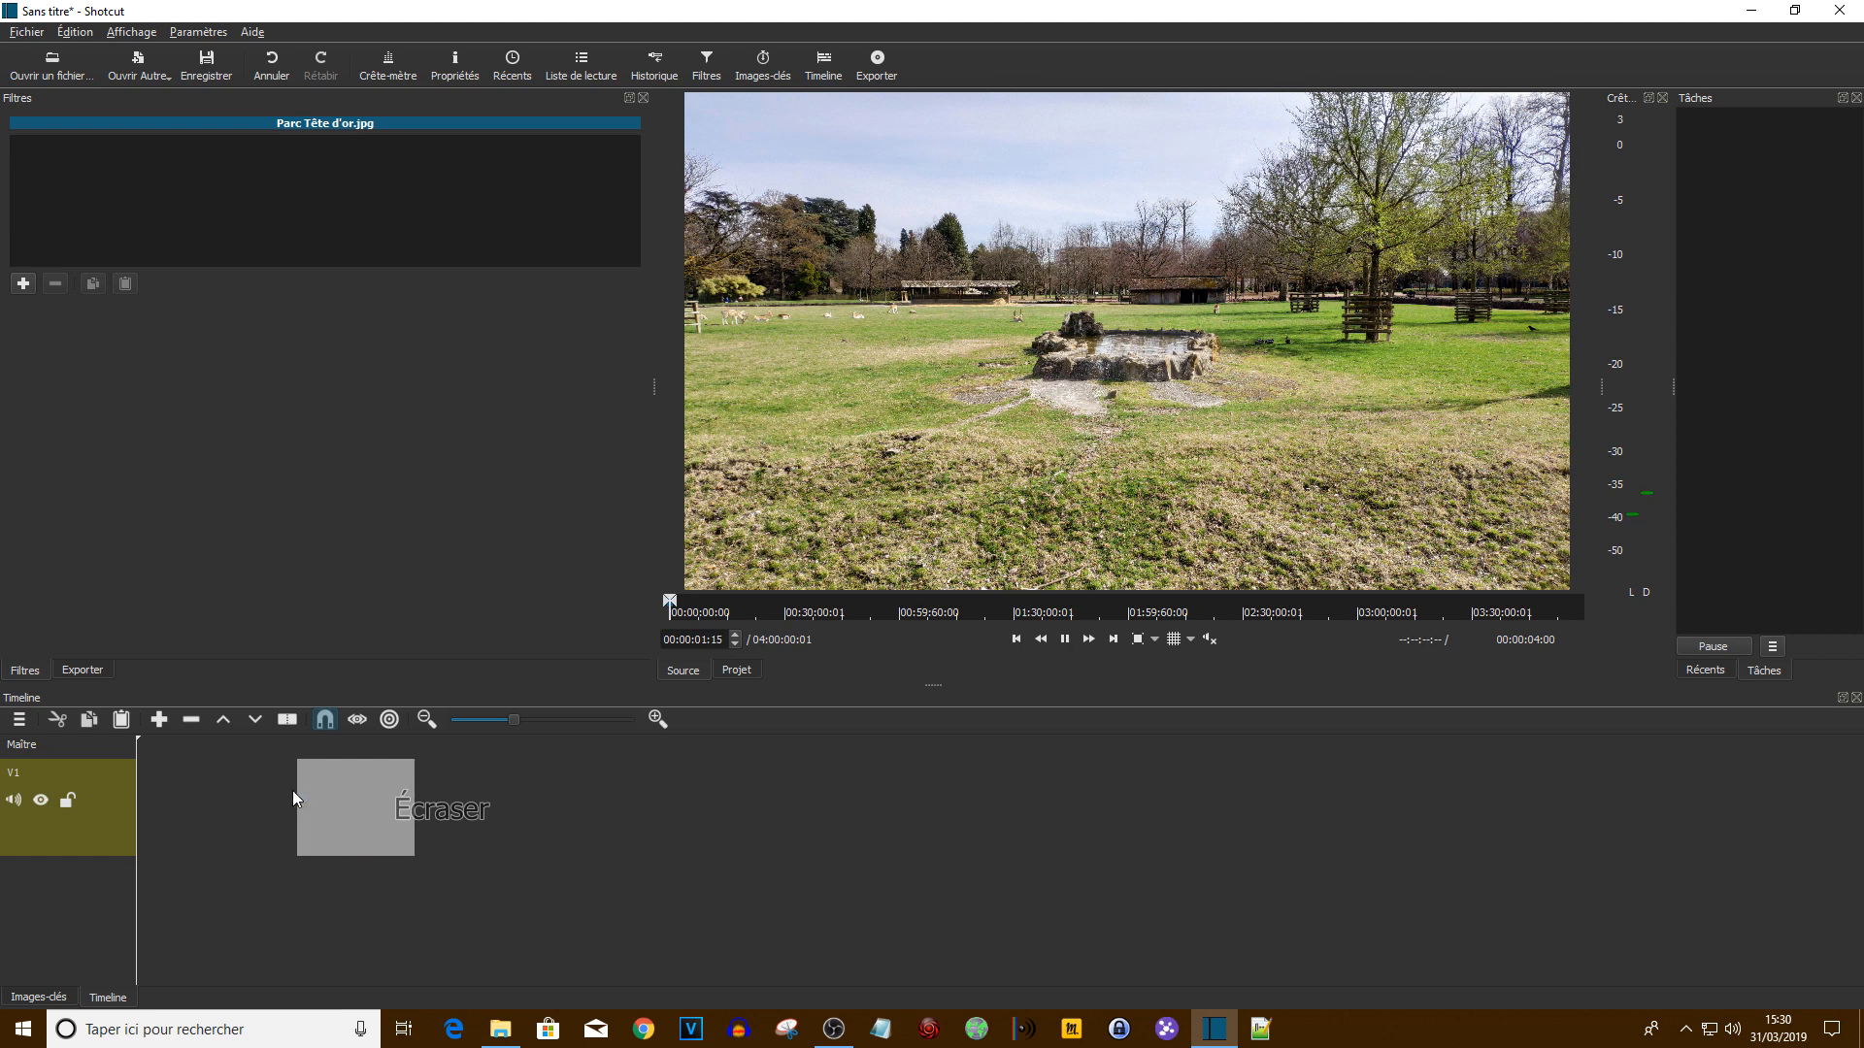
{"action": "left_click_drag", "start_coordinate": [1863, 544], "coordinate": [681, 794]}
Add a second video track, then move Marre.jpg to the start of V2 and Parc Tête d'or.jpg to the start of V1
{"action": "right_click", "coordinate": [563, 906]}
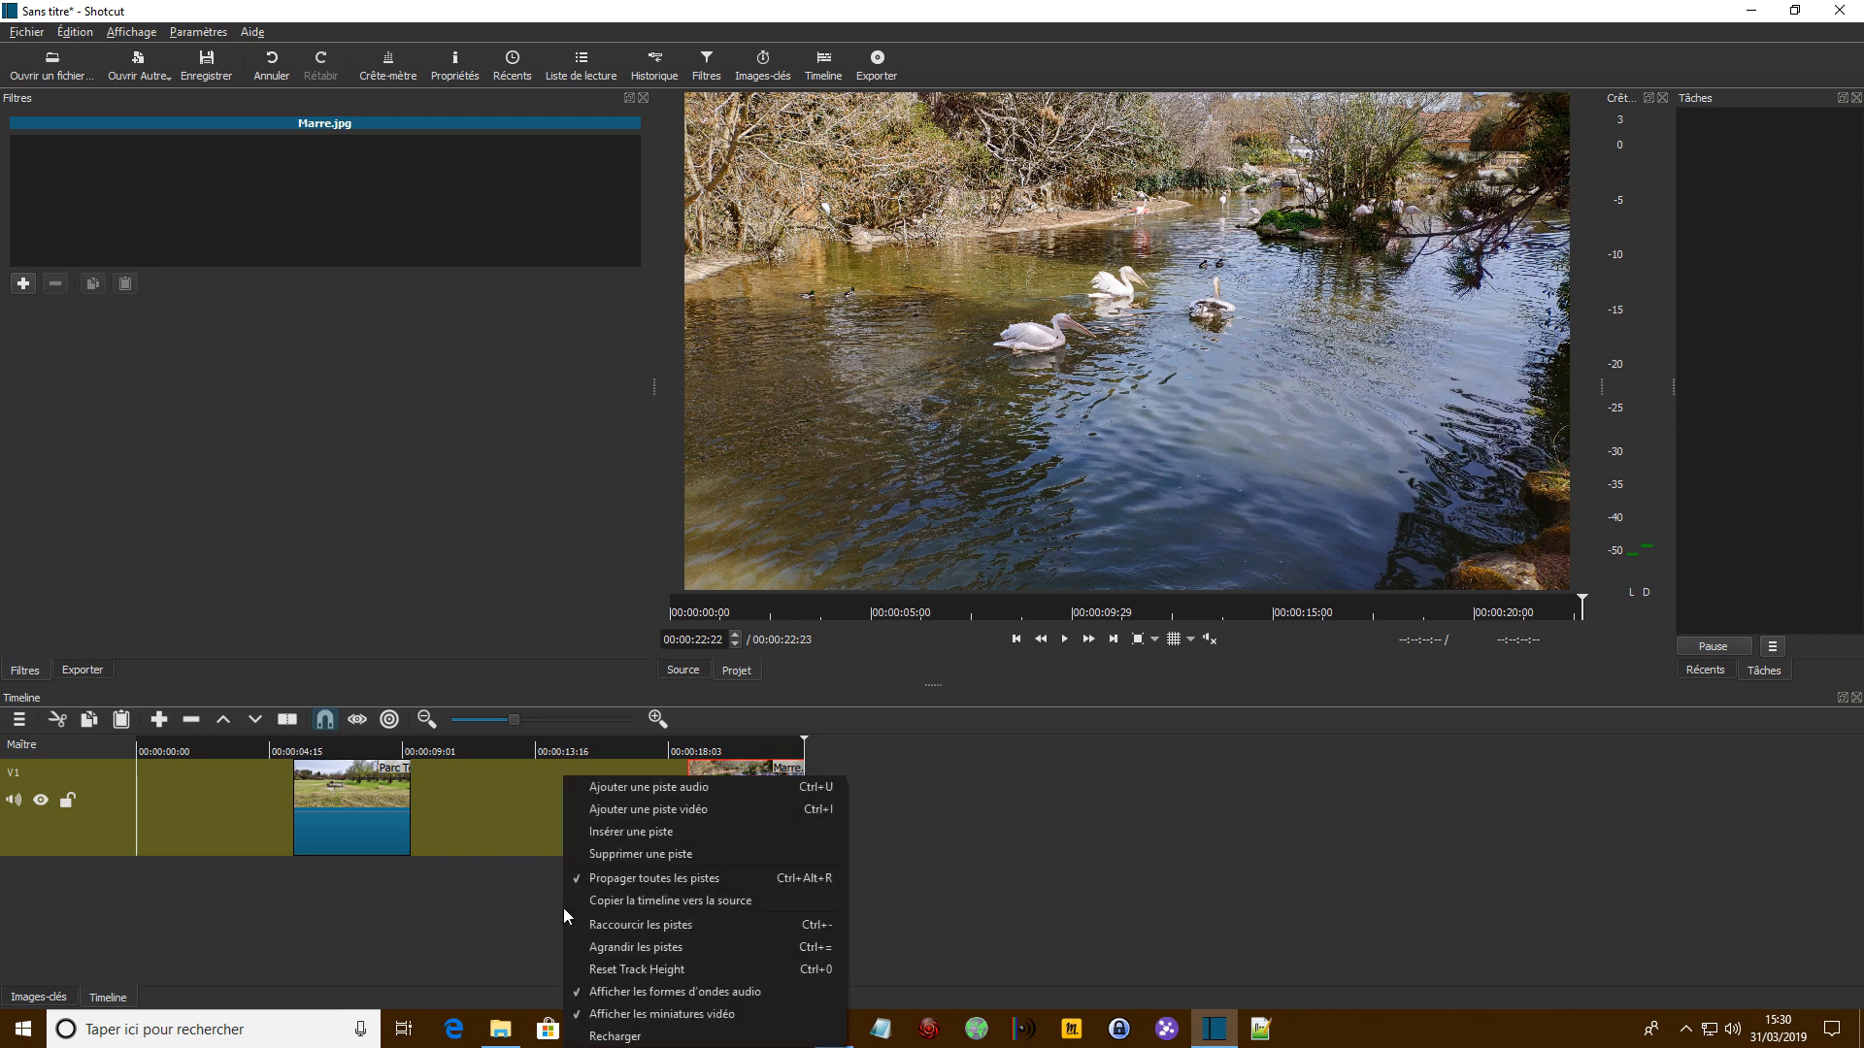
{"action": "left_click", "coordinate": [651, 809]}
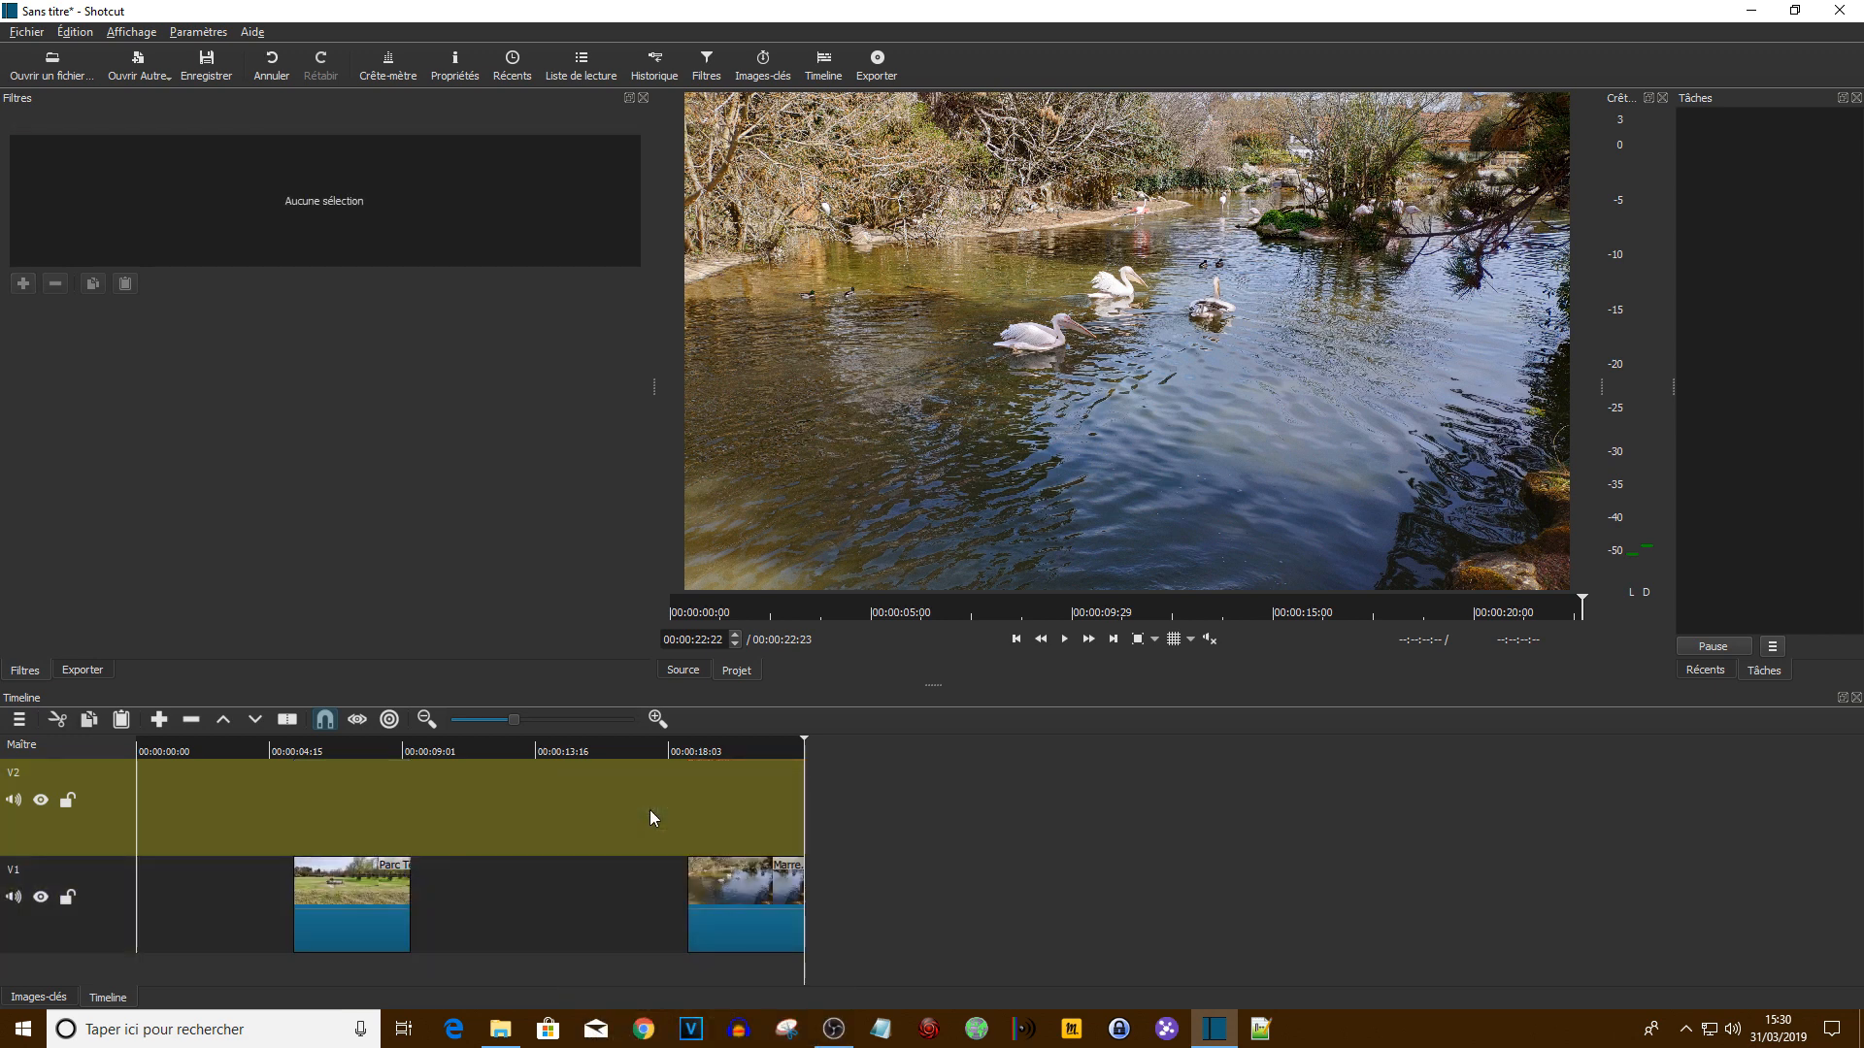
{"action": "left_click_drag", "start_coordinate": [719, 917], "coordinate": [178, 814]}
{"action": "left_click_drag", "start_coordinate": [356, 909], "coordinate": [167, 901]}
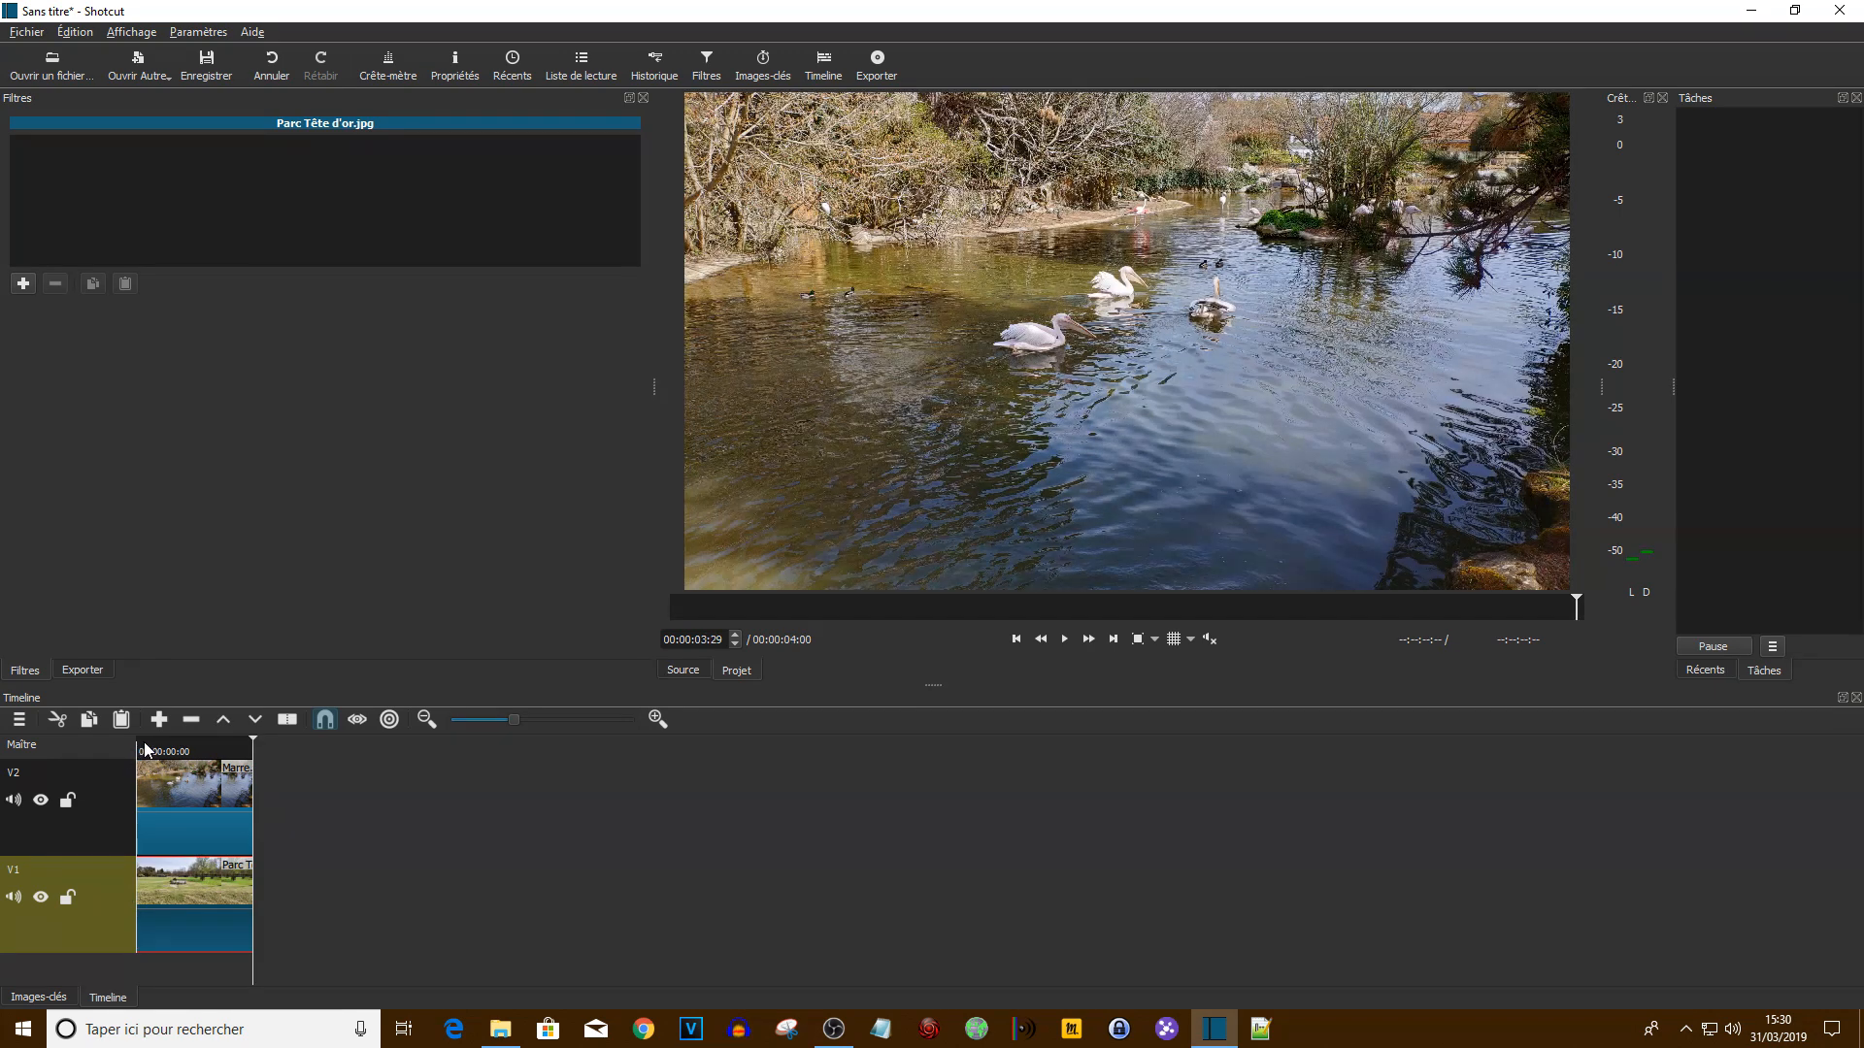
Play the two stacked images from near the beginning to check which one is shown
{"action": "left_click", "coordinate": [145, 748]}
{"action": "left_click", "coordinate": [1064, 638]}
{"action": "left_click", "coordinate": [144, 748]}
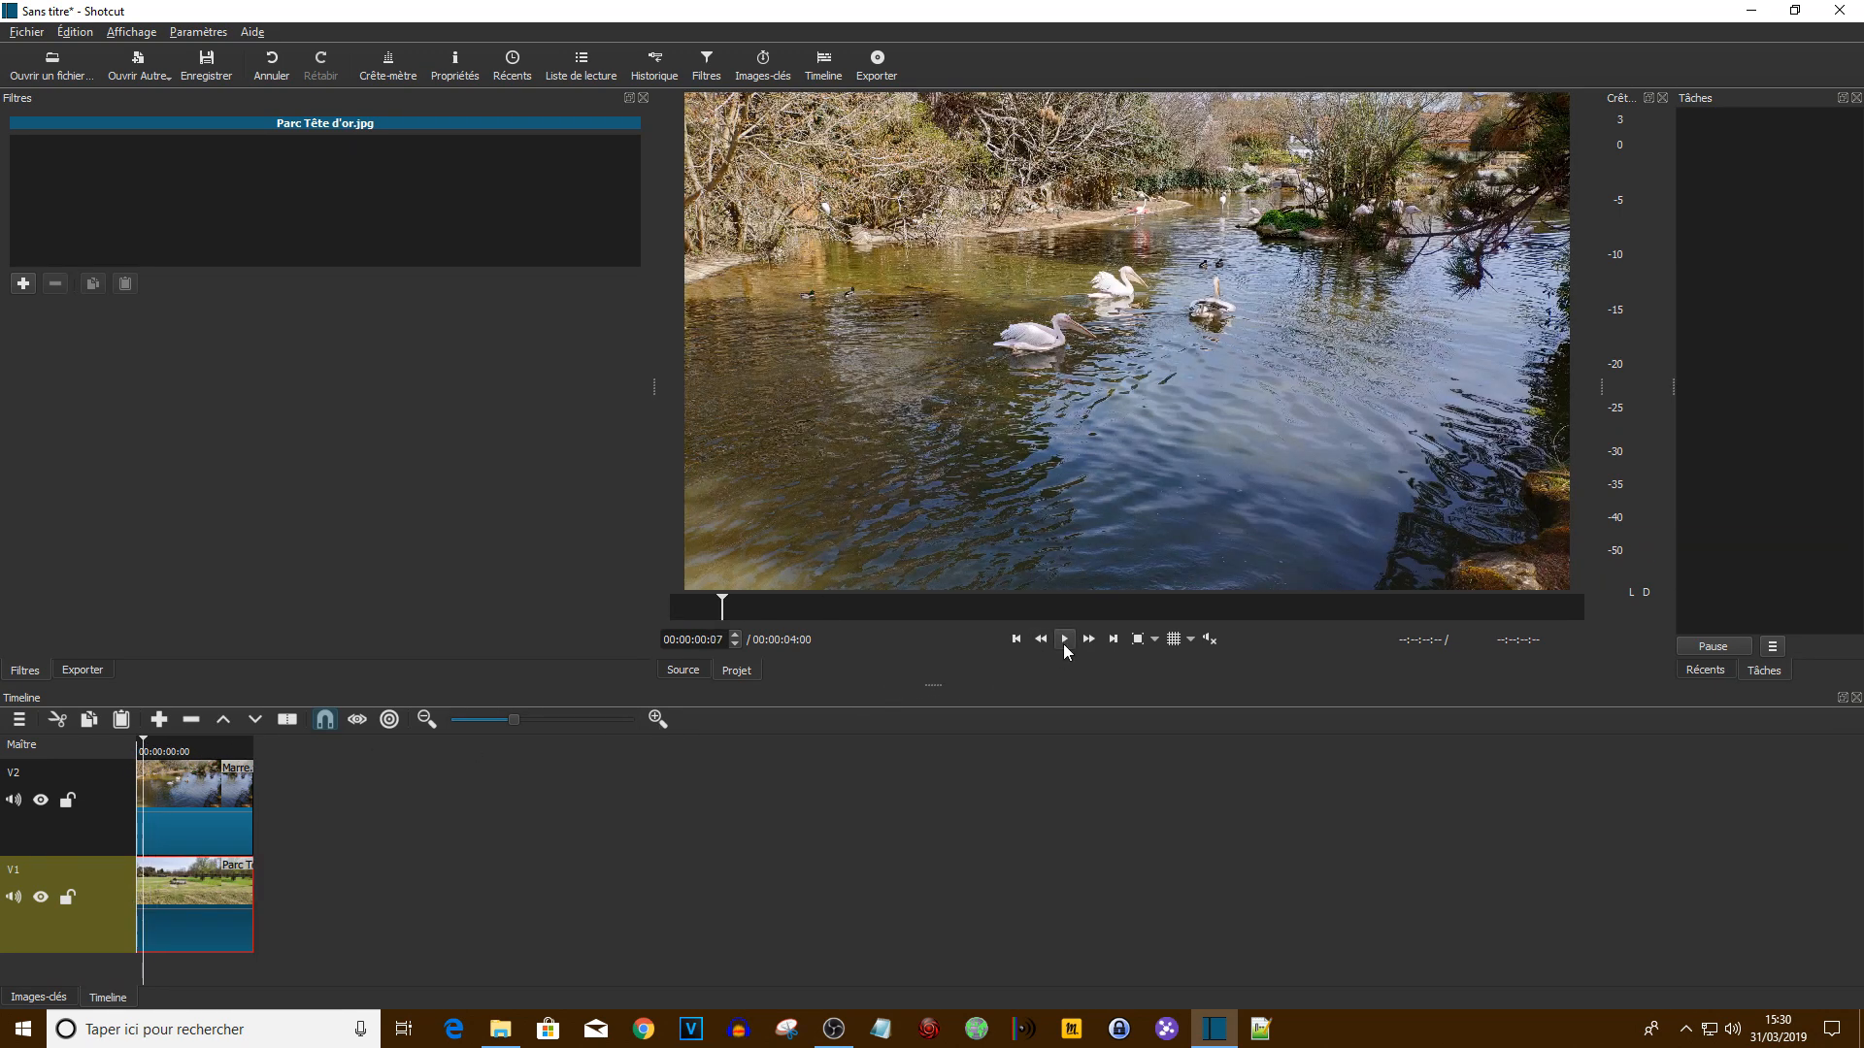
{"action": "left_click", "coordinate": [1064, 640]}
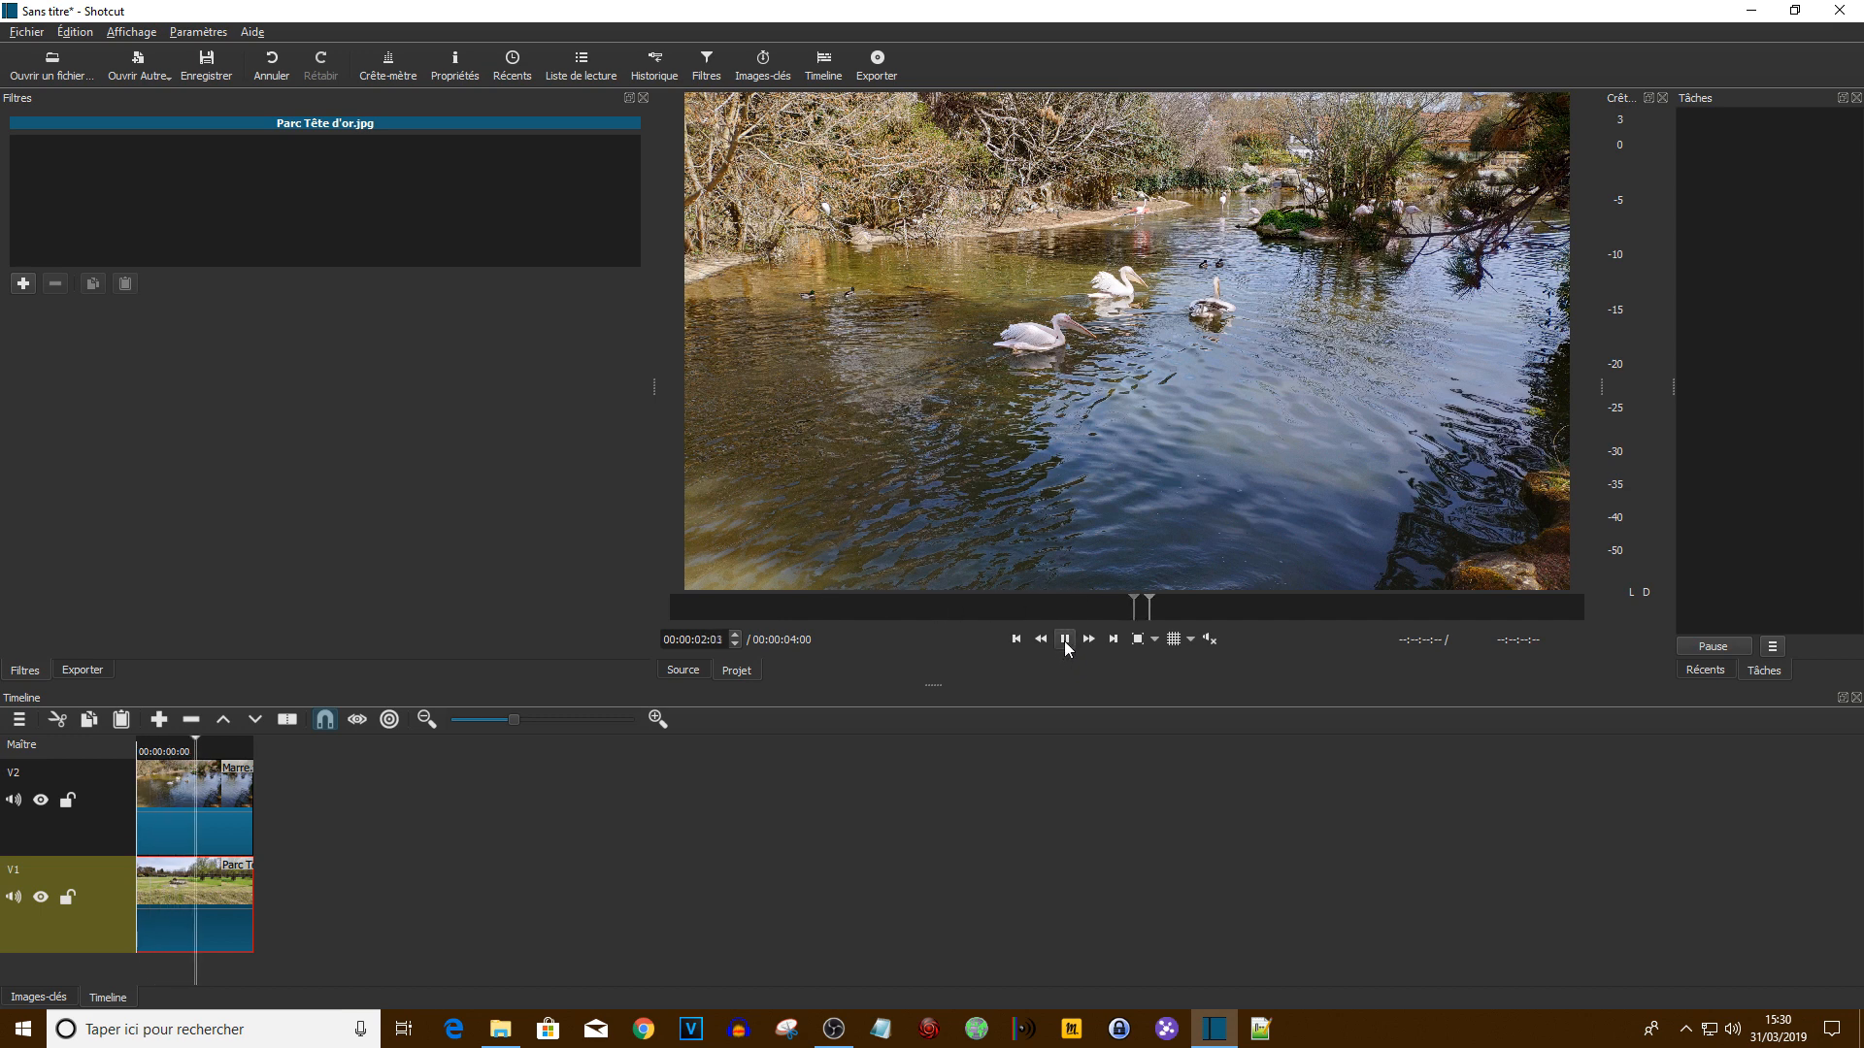
{"action": "left_click", "coordinate": [1065, 640]}
Extend Marre.jpg to 00:00:09:15 and reposition Parc Tête d'or.jpg under its end, lengthened to 00:00:19:17
{"action": "left_click_drag", "start_coordinate": [157, 900], "coordinate": [281, 901]}
{"action": "left_click_drag", "start_coordinate": [252, 811], "coordinate": [428, 811]}
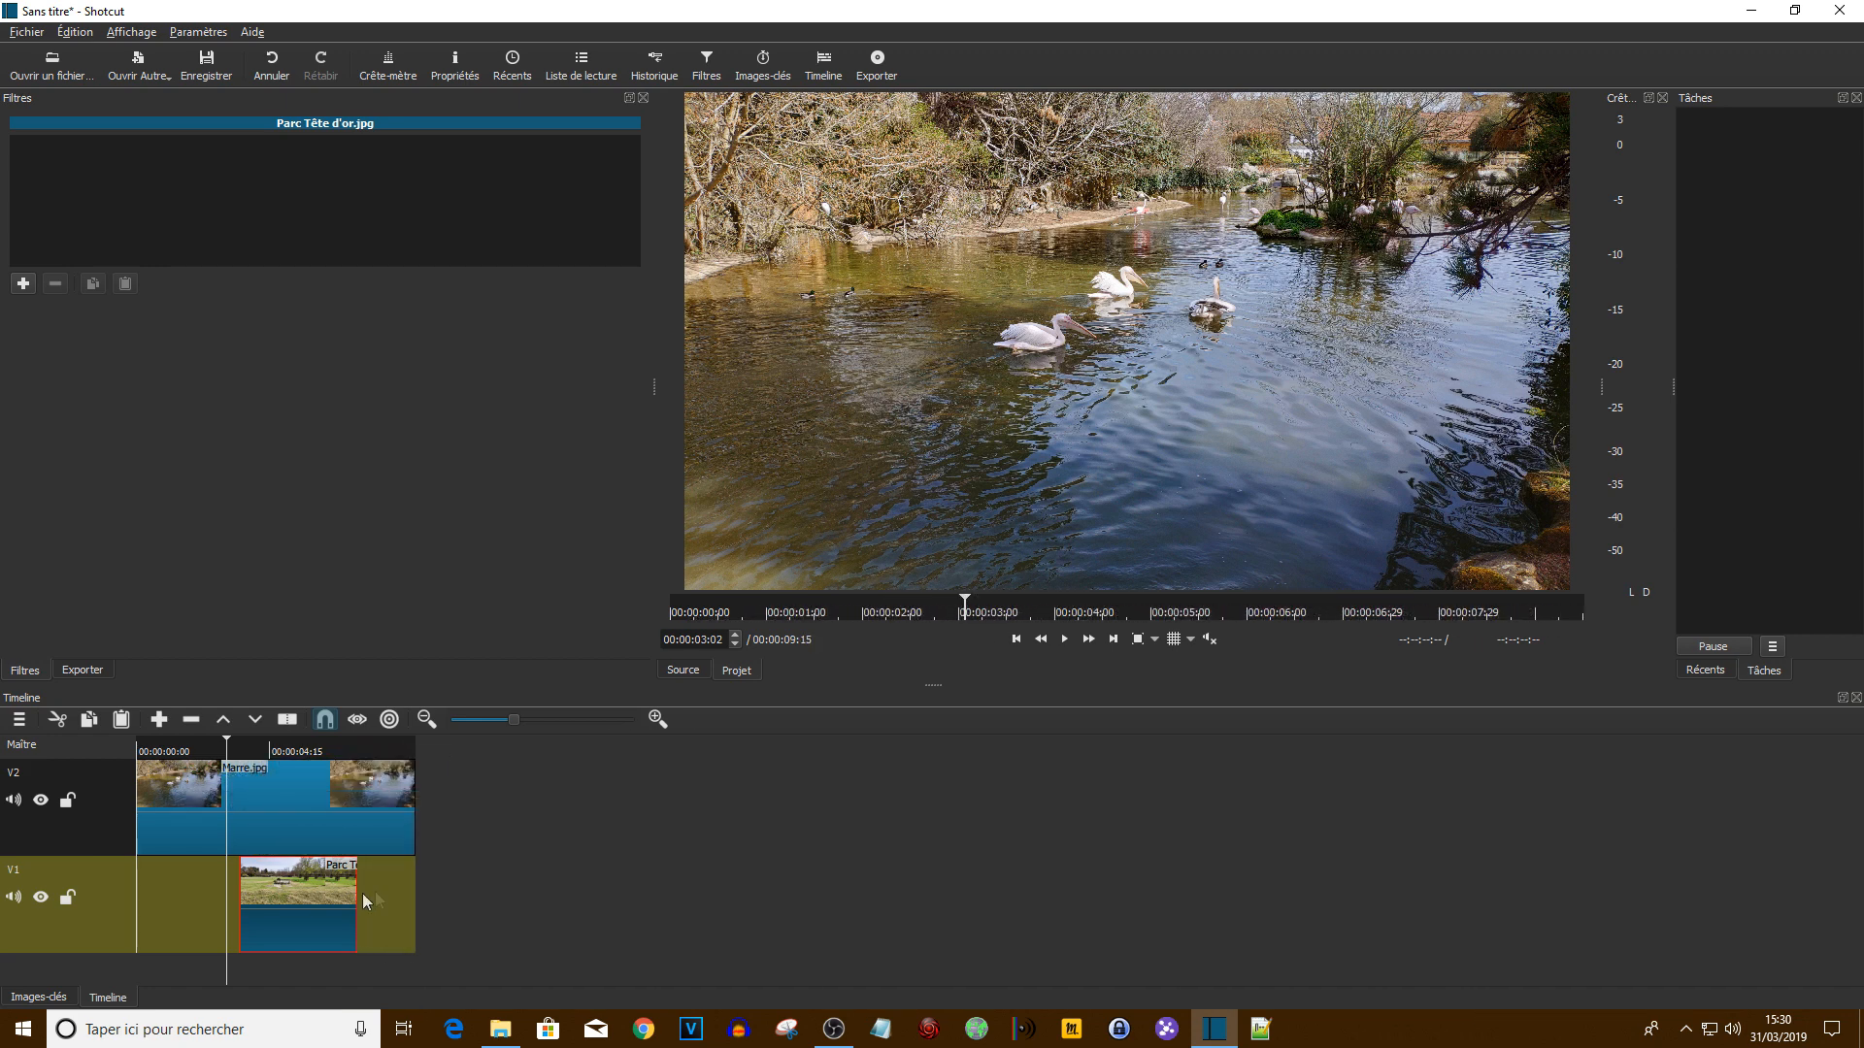
{"action": "left_click_drag", "start_coordinate": [294, 907], "coordinate": [719, 912]}
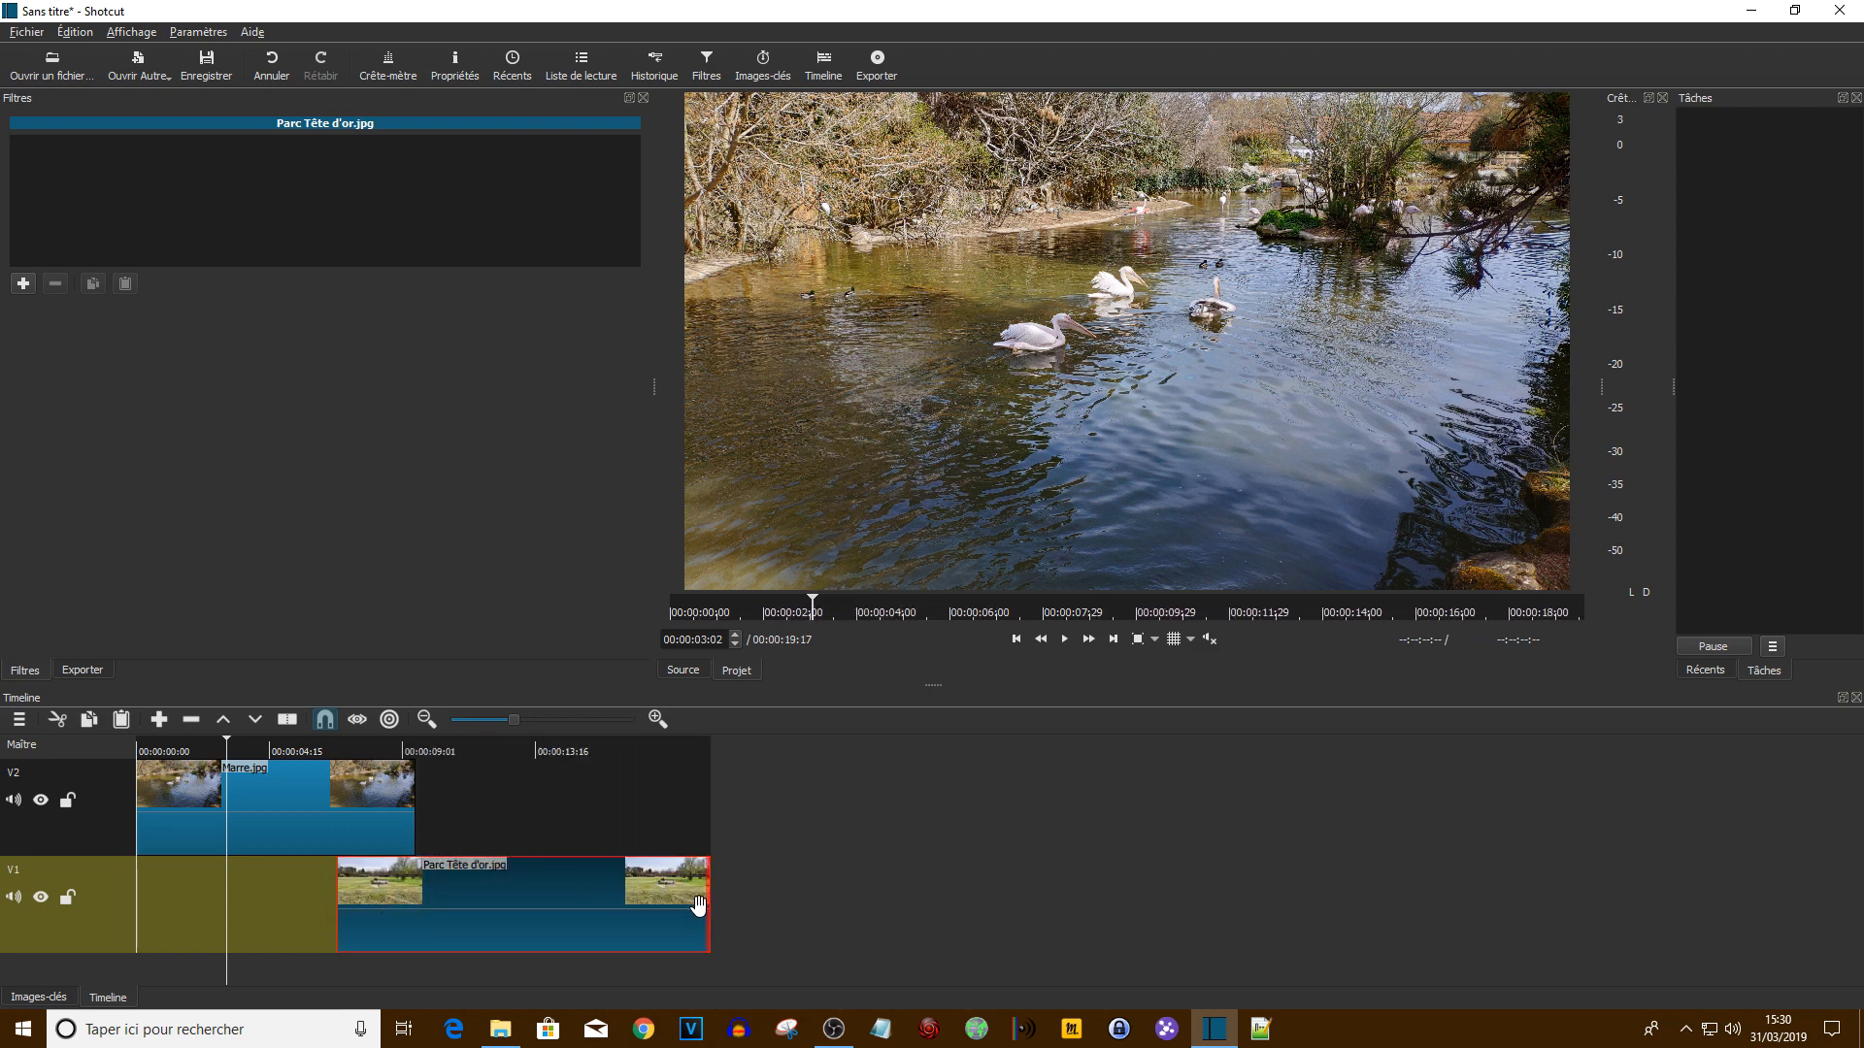
Split the Marre.jpg clip on V2 at the point where Parc Tête d'or.jpg begins on V1
{"action": "left_click", "coordinate": [288, 814]}
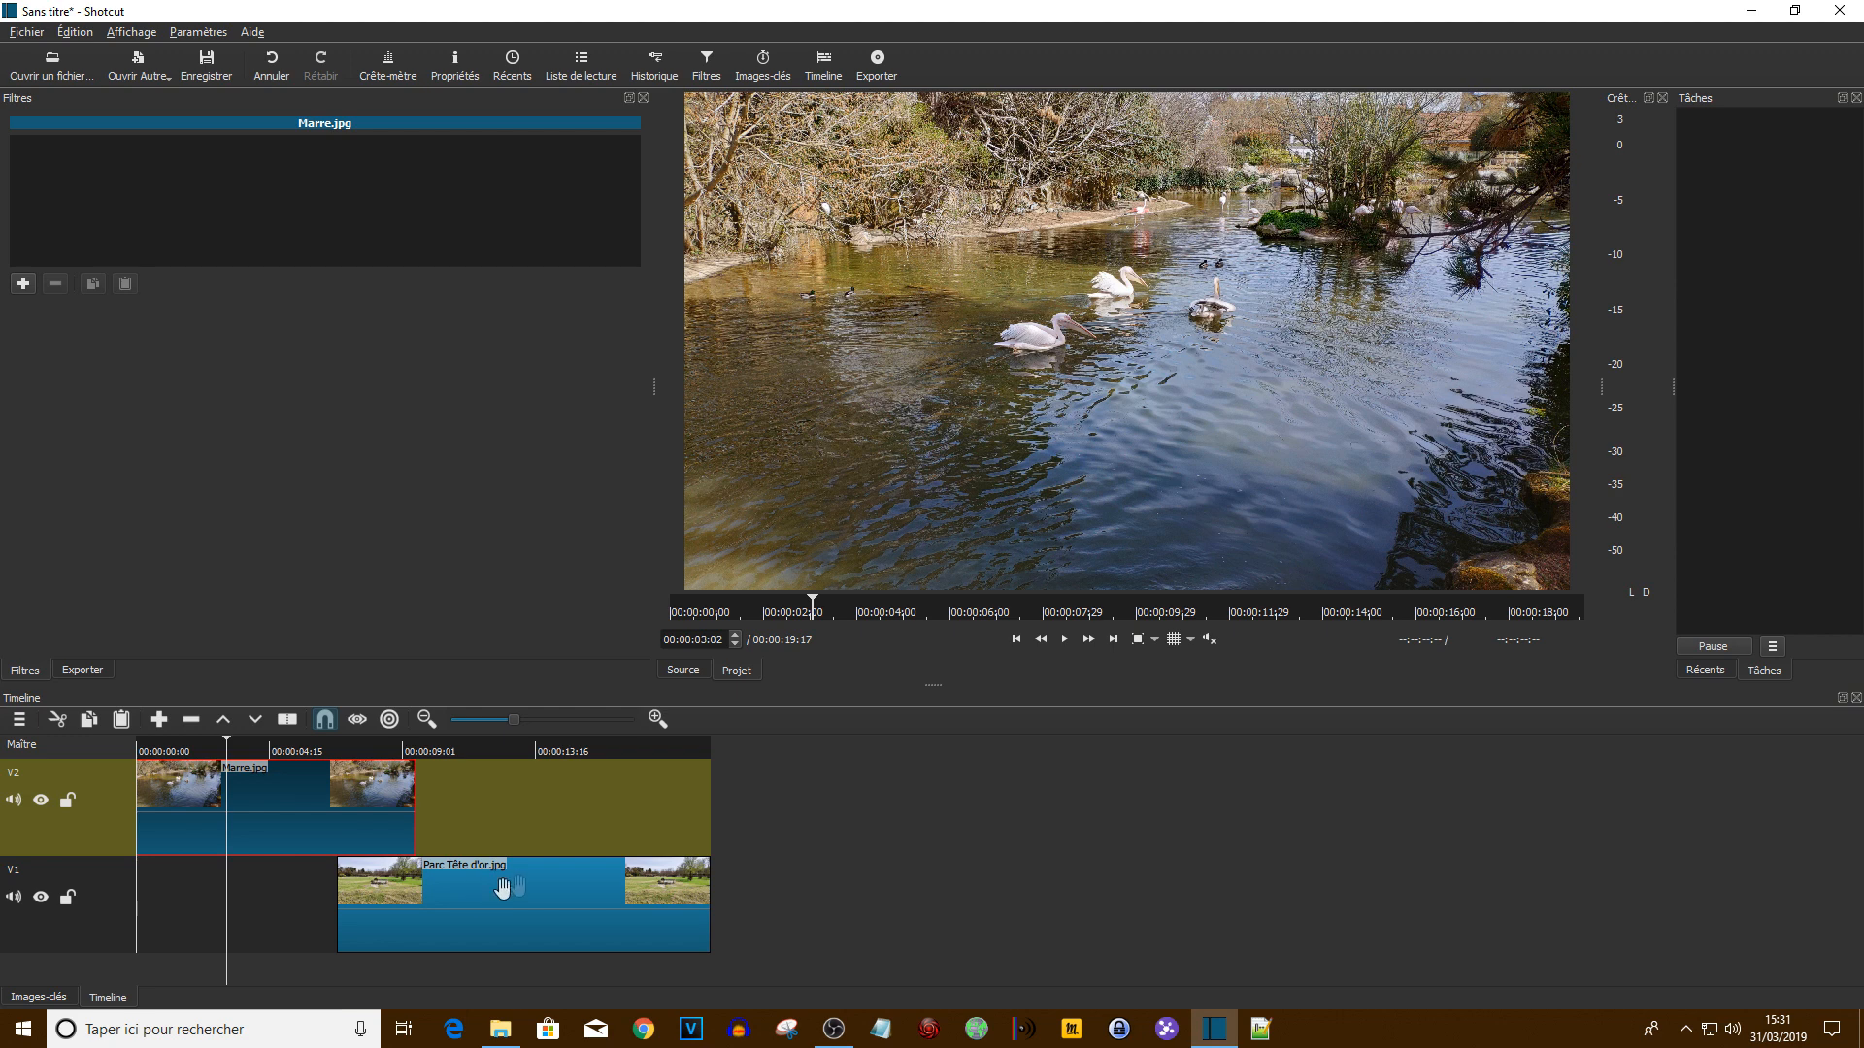
{"action": "left_click", "coordinate": [335, 742]}
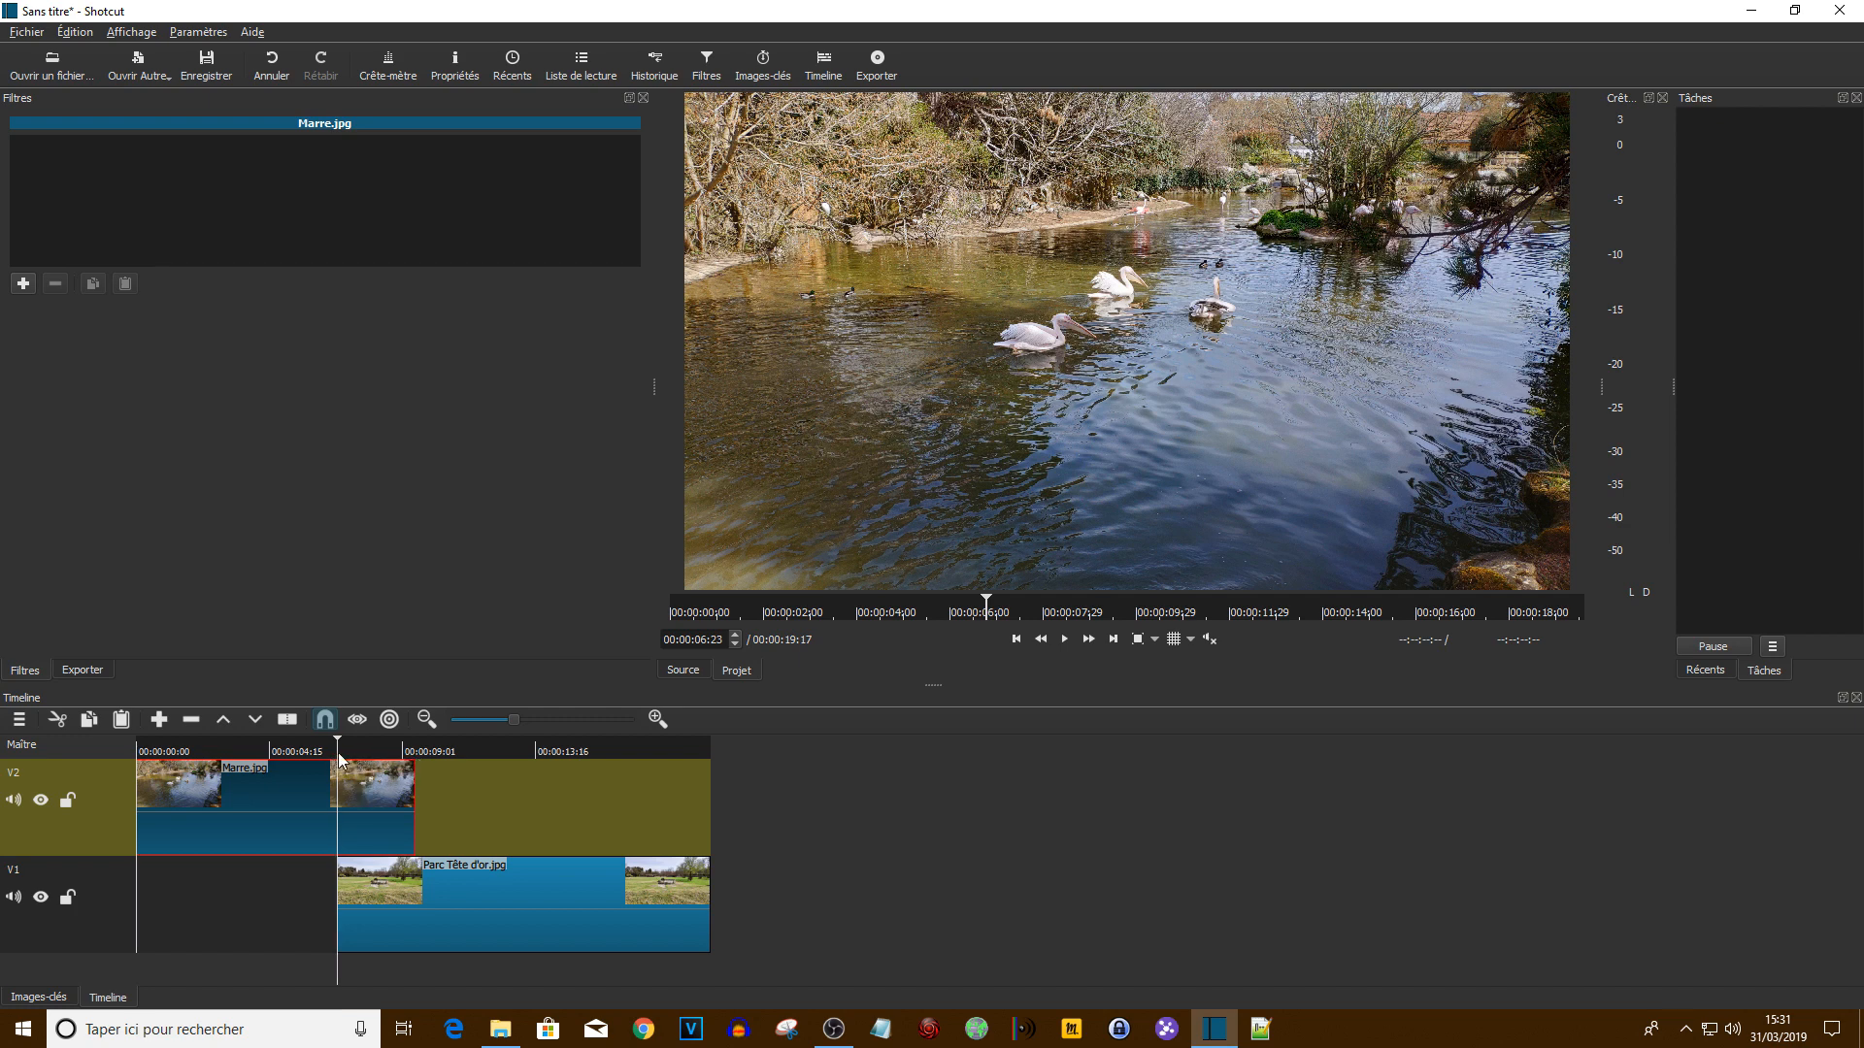
{"action": "left_click", "coordinate": [287, 719]}
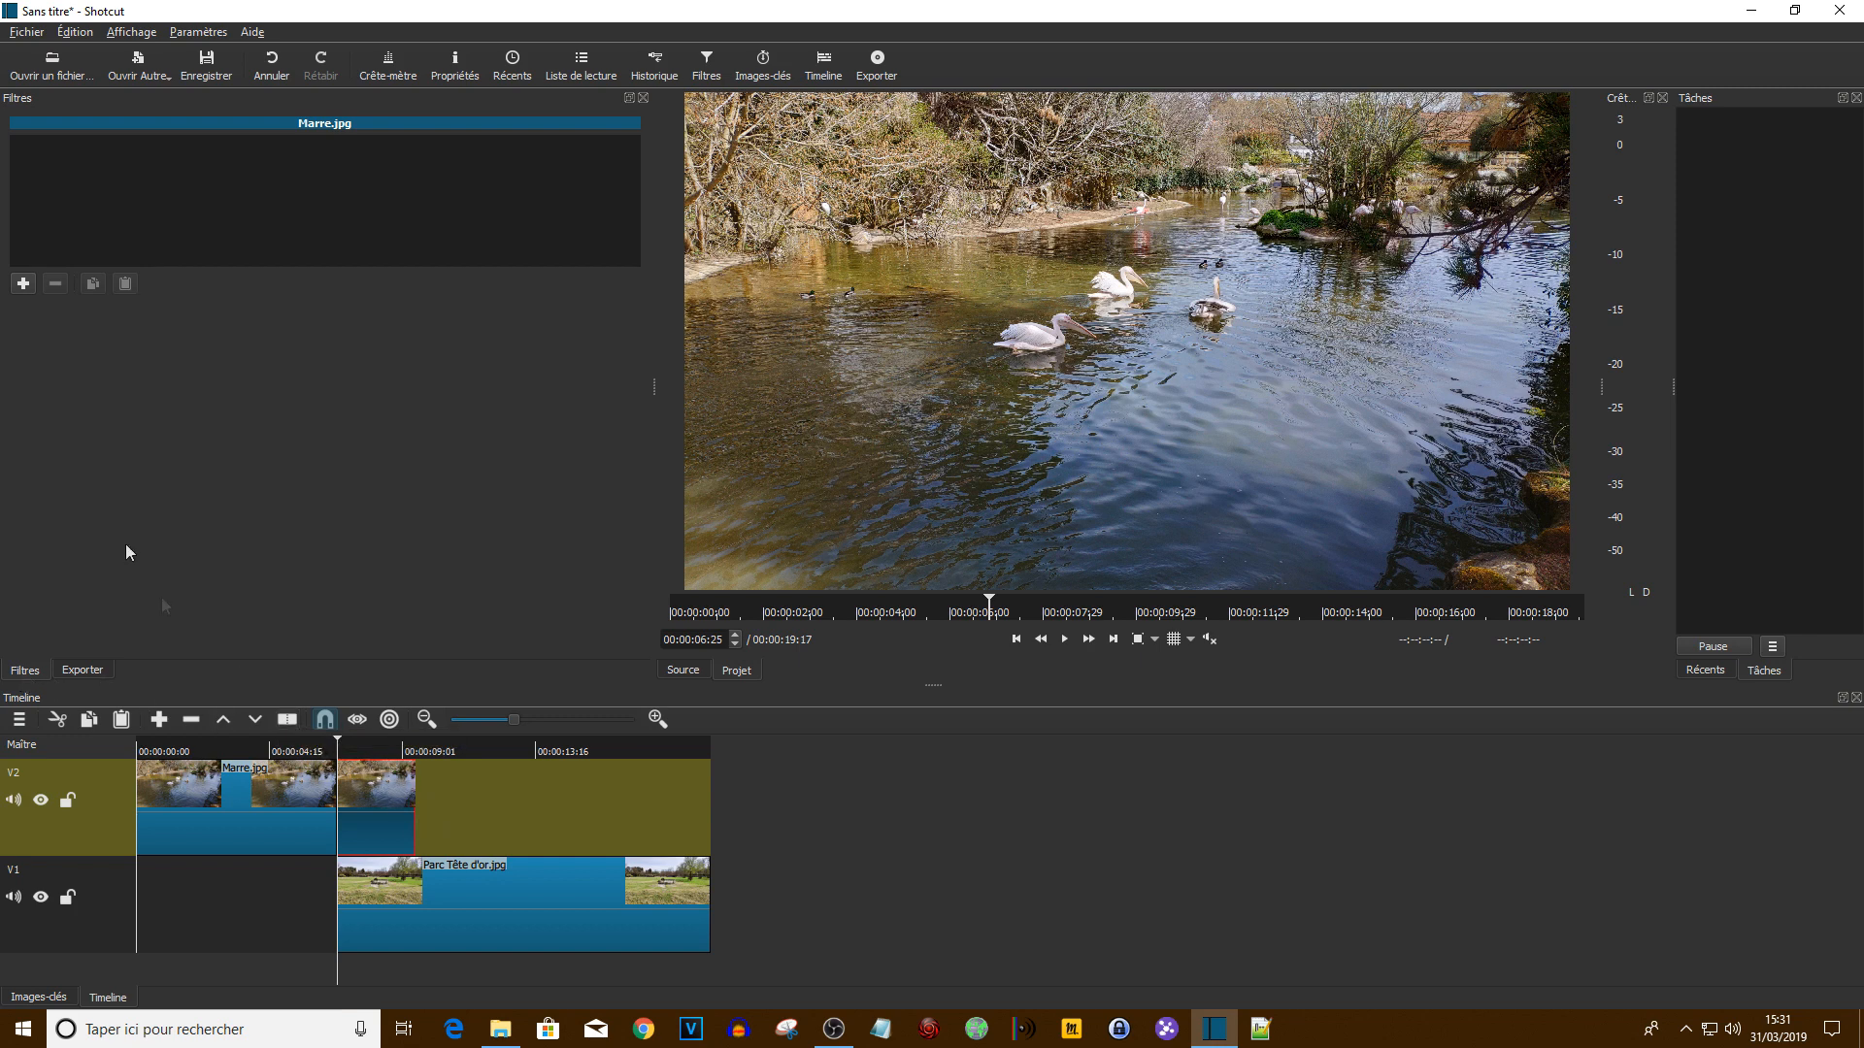
Add the Taille et Position video filter to the second piece of the Marre.jpg clip
{"action": "left_click", "coordinate": [23, 283]}
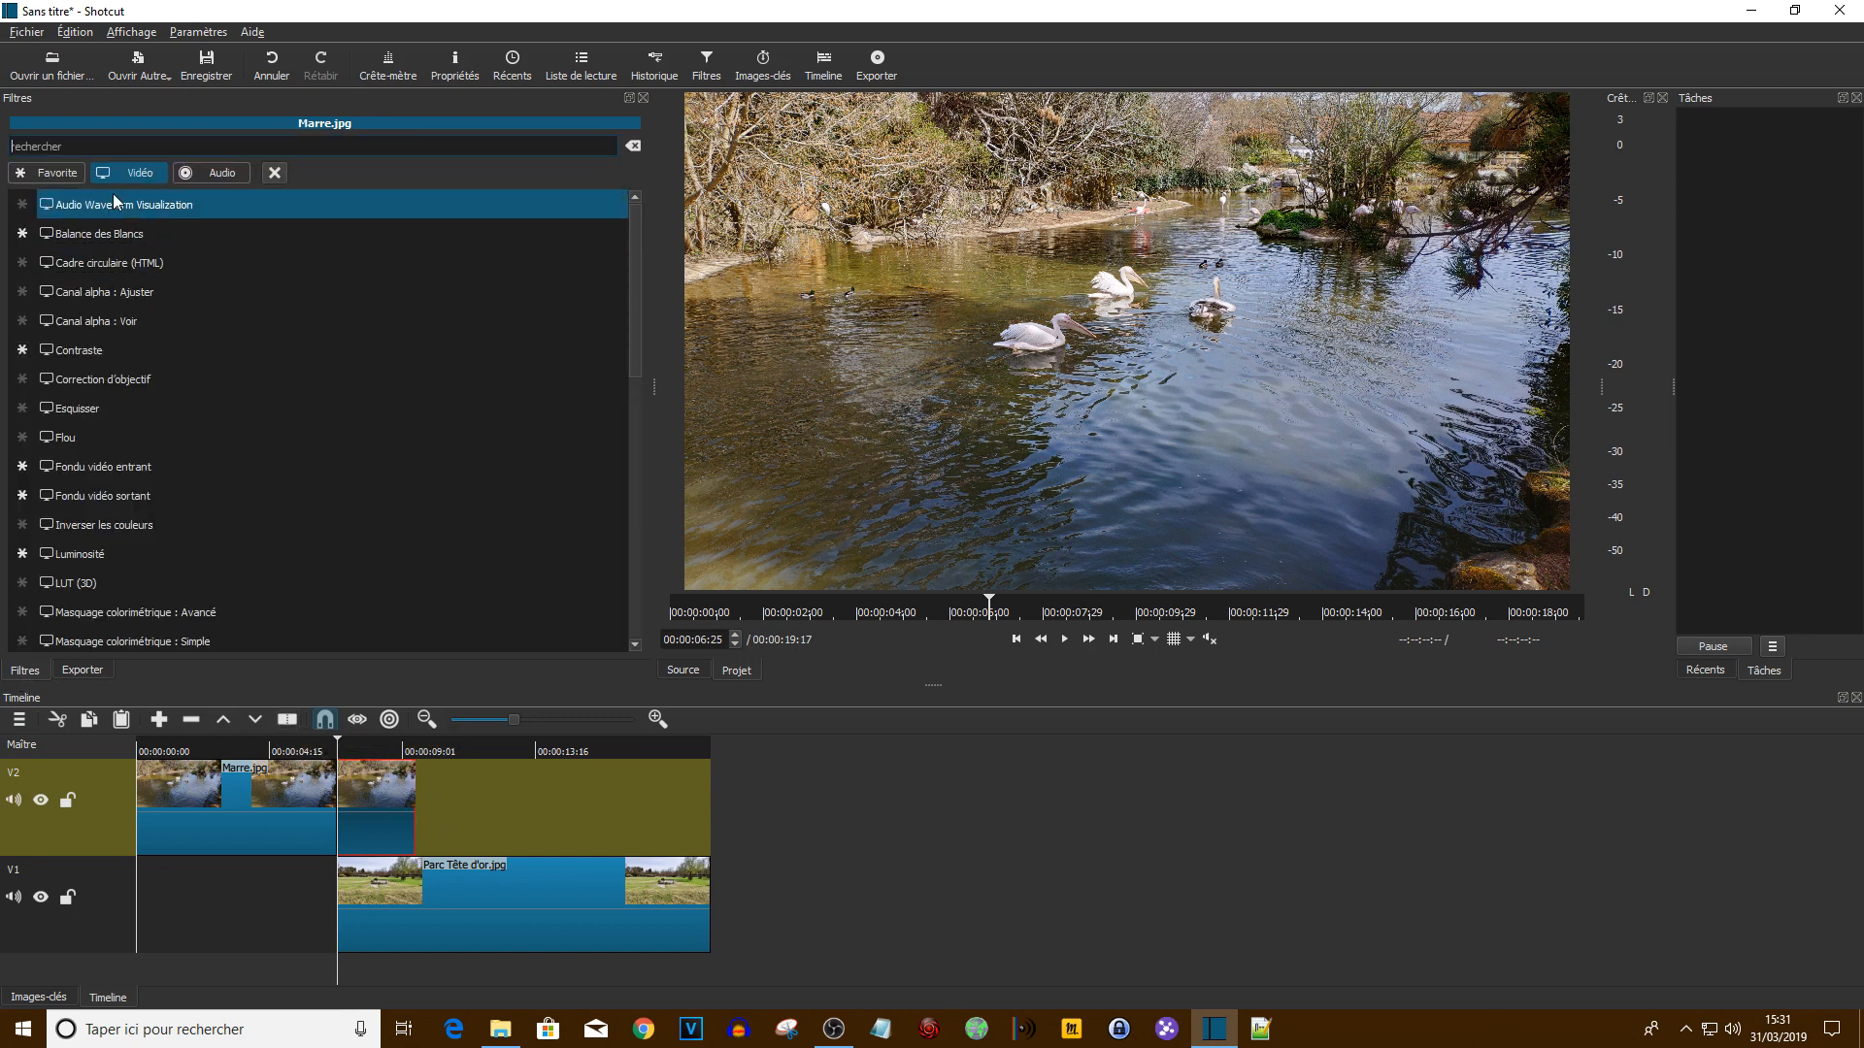
{"action": "scroll", "coordinate": [112, 466], "scroll_direction": "down", "scroll_amount": 6}
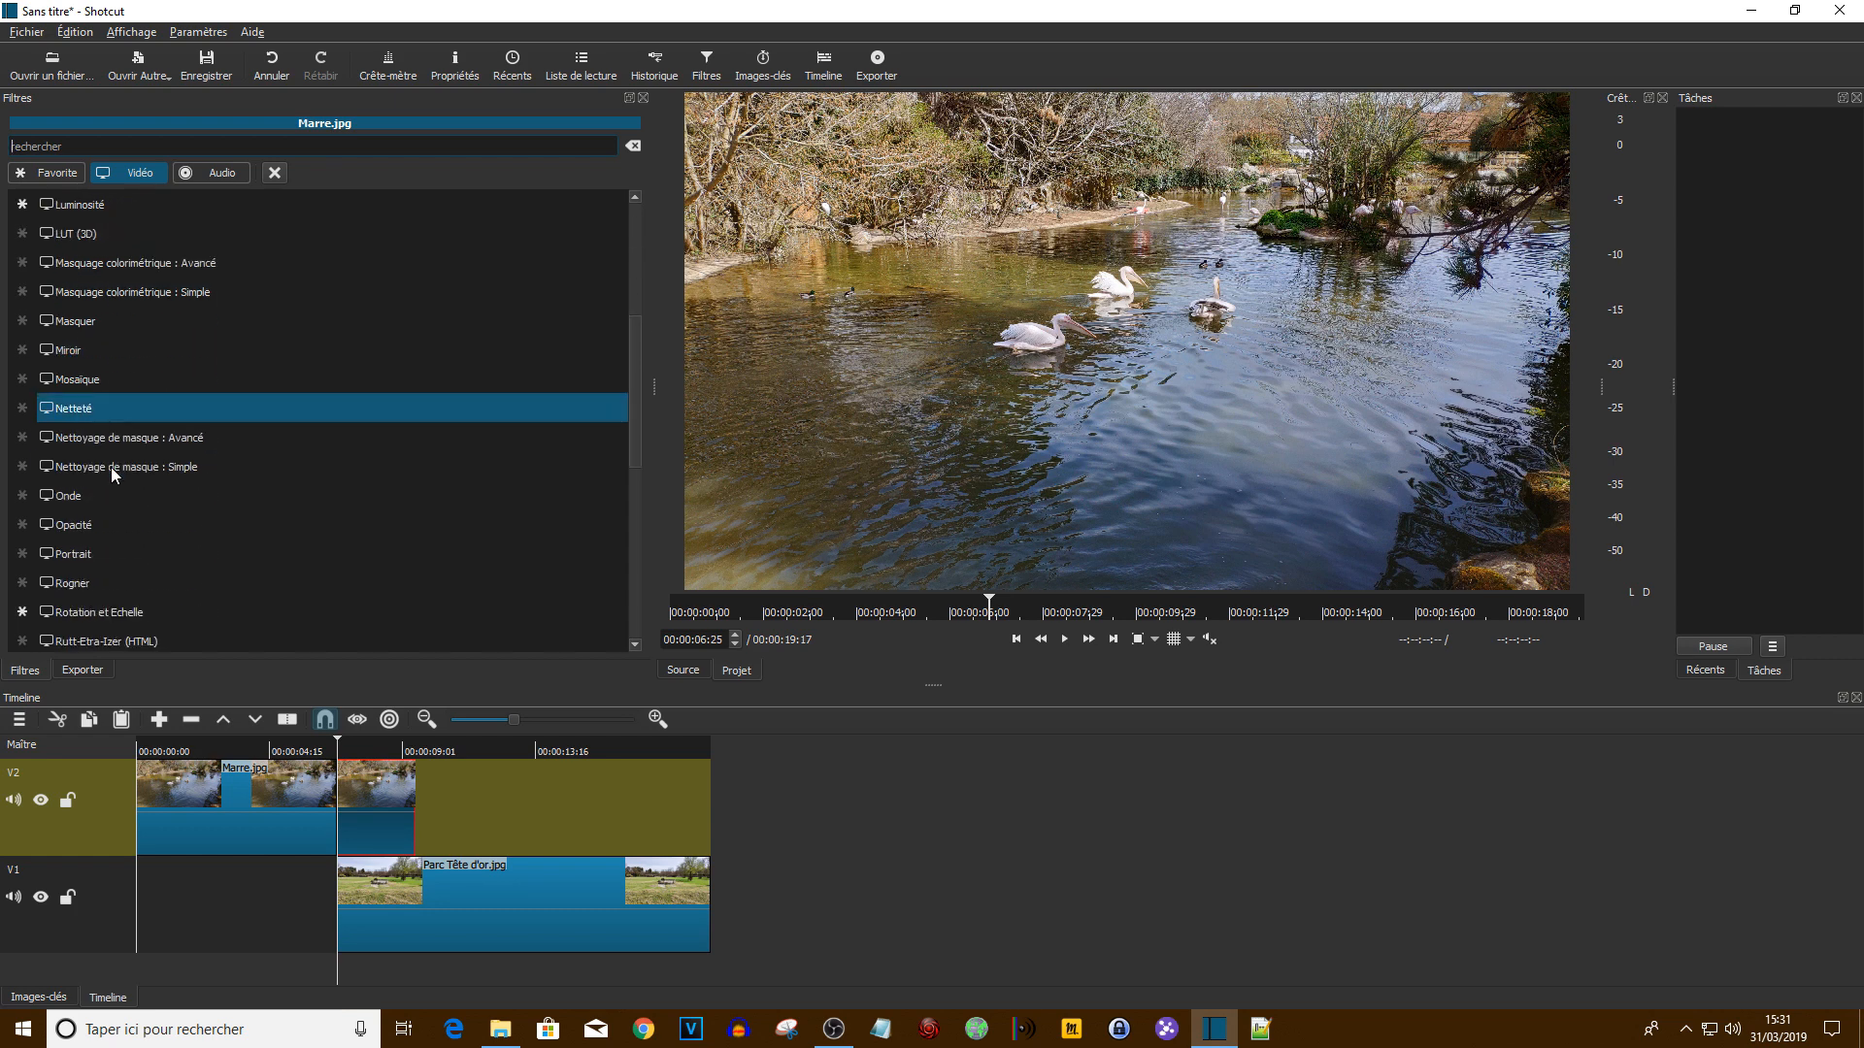
{"action": "scroll", "coordinate": [97, 480], "scroll_direction": "down", "scroll_amount": 4}
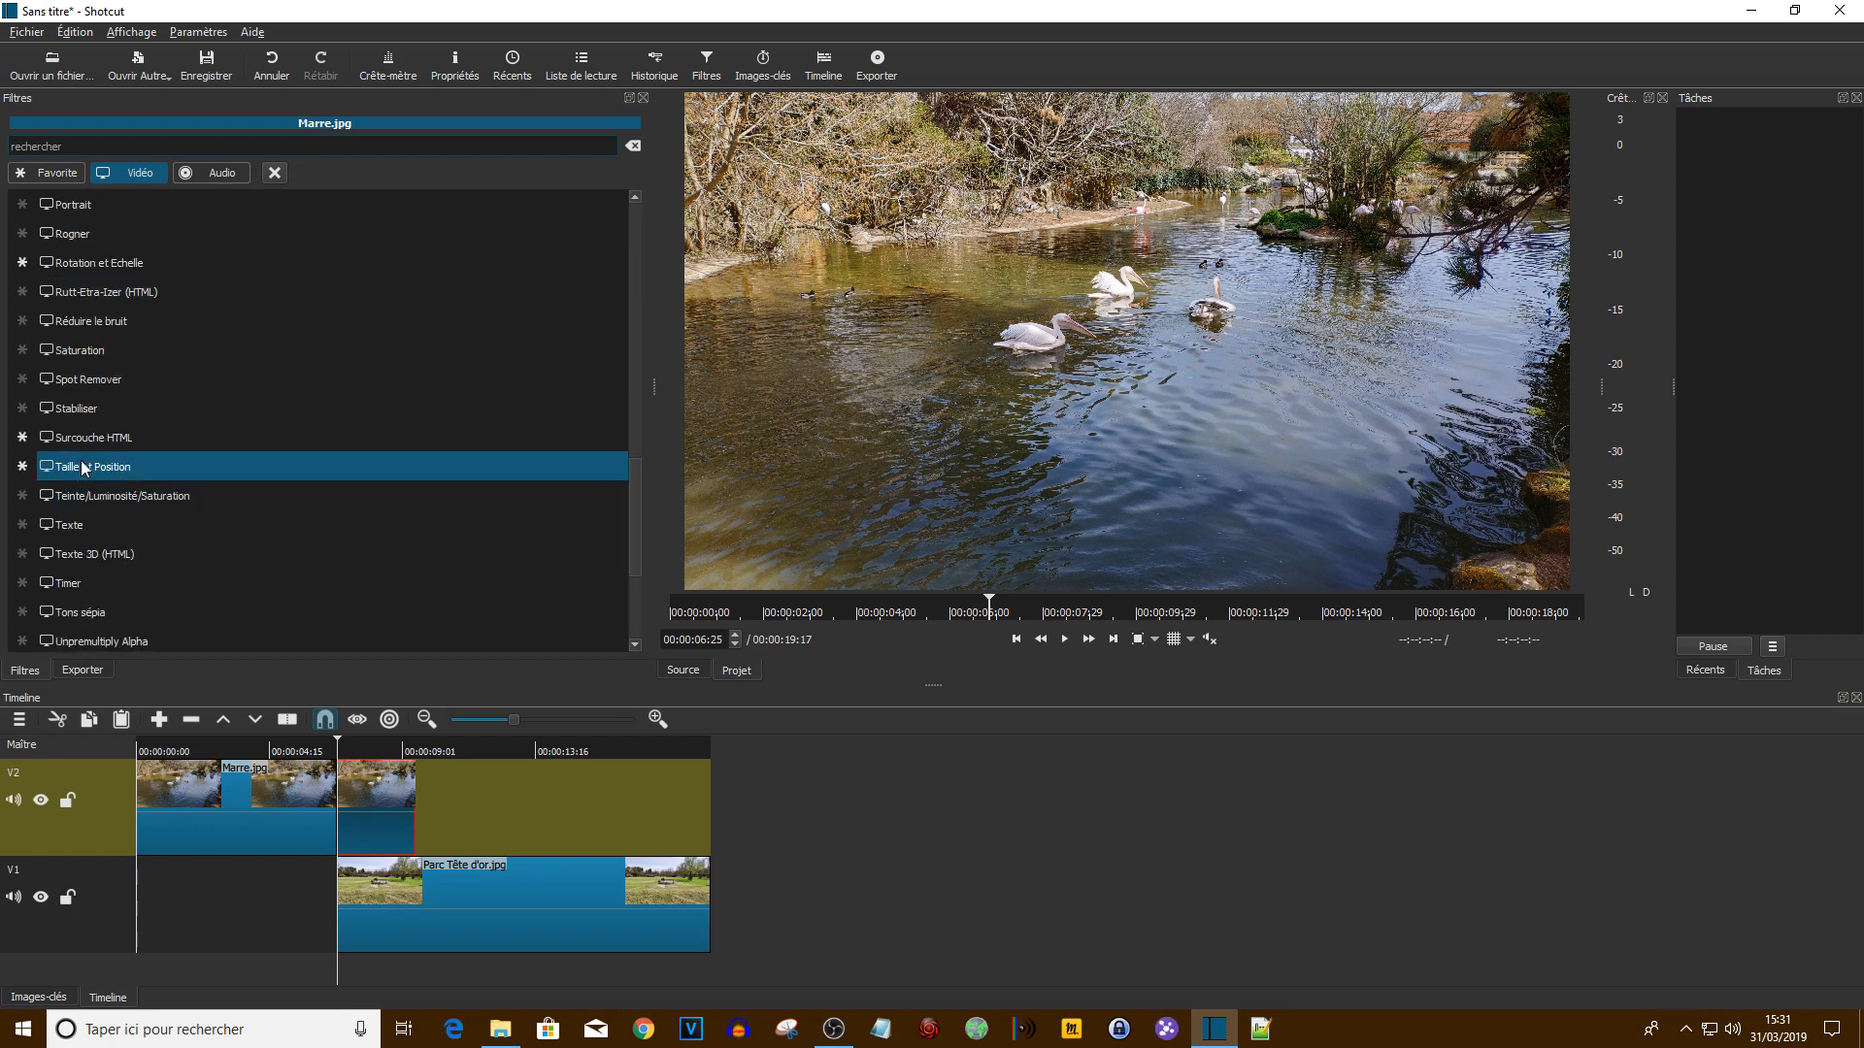
{"action": "left_click", "coordinate": [85, 467]}
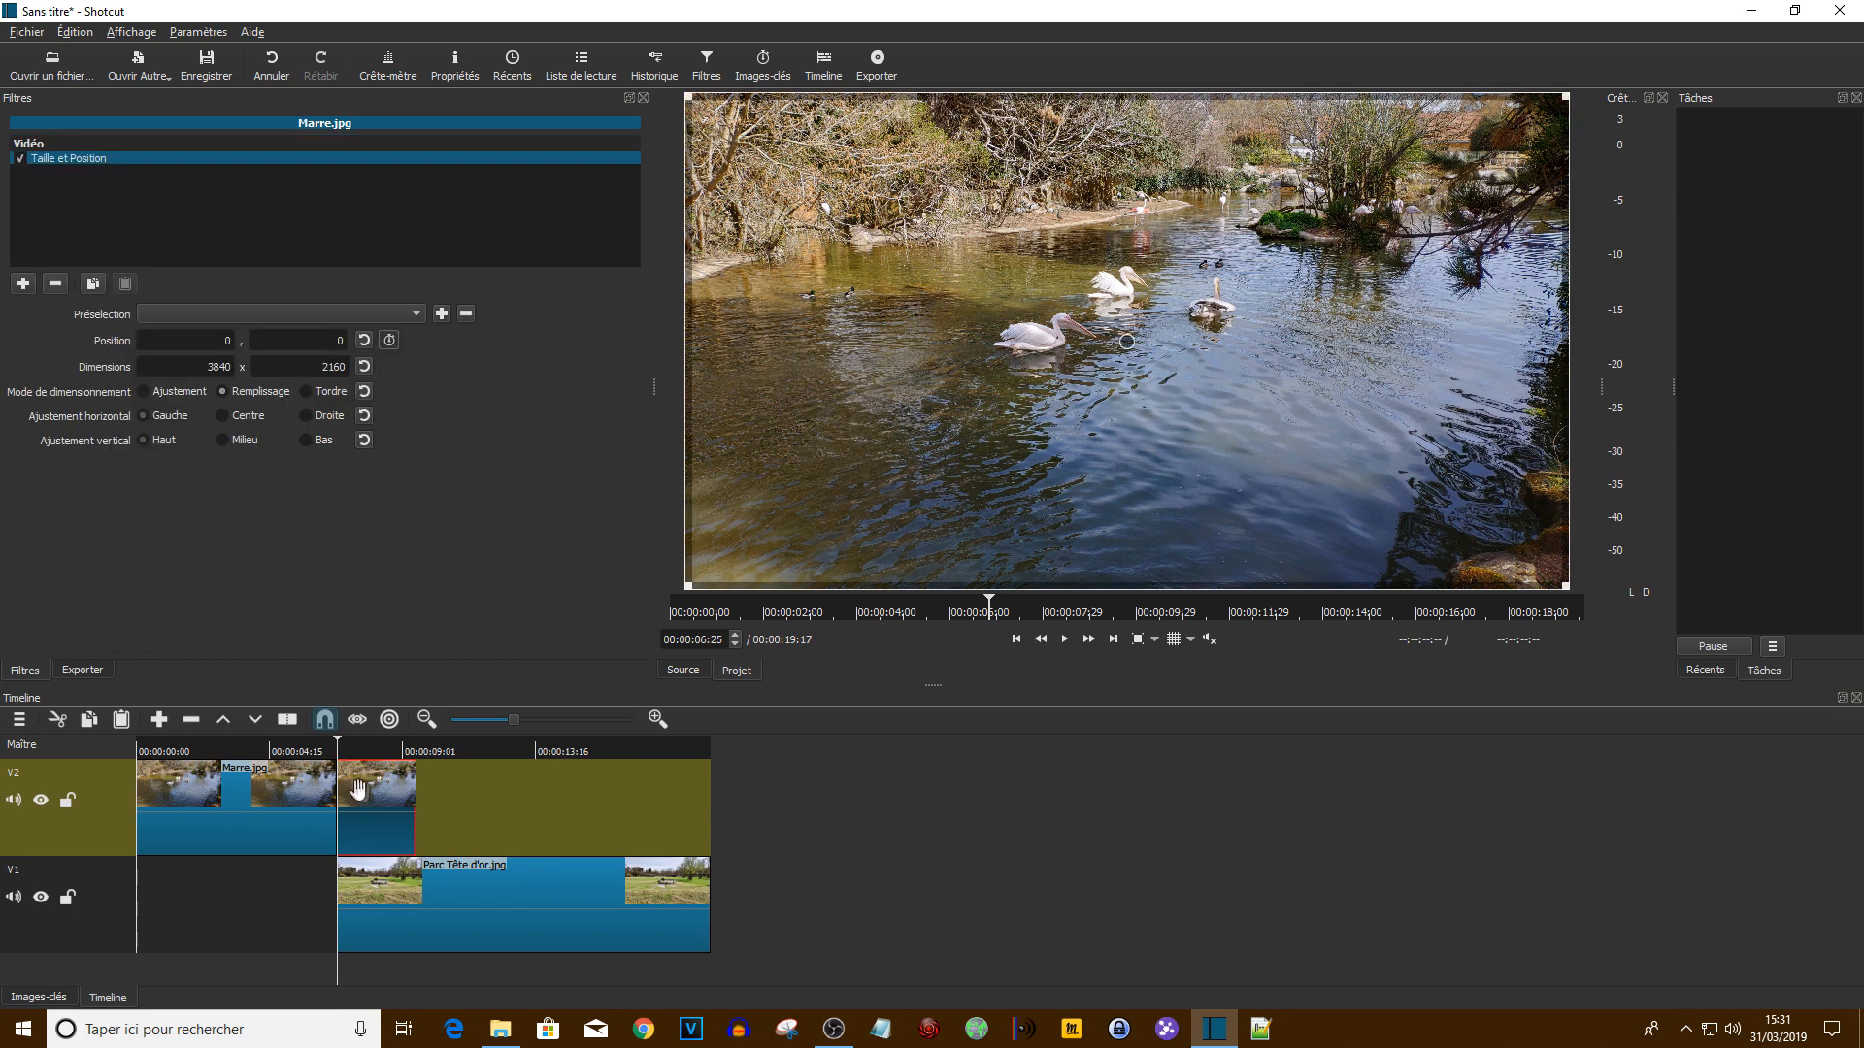
Show the Taille et Position filter's keyframes and enable keyframes for its position at the clip's start
{"action": "left_click", "coordinate": [754, 74]}
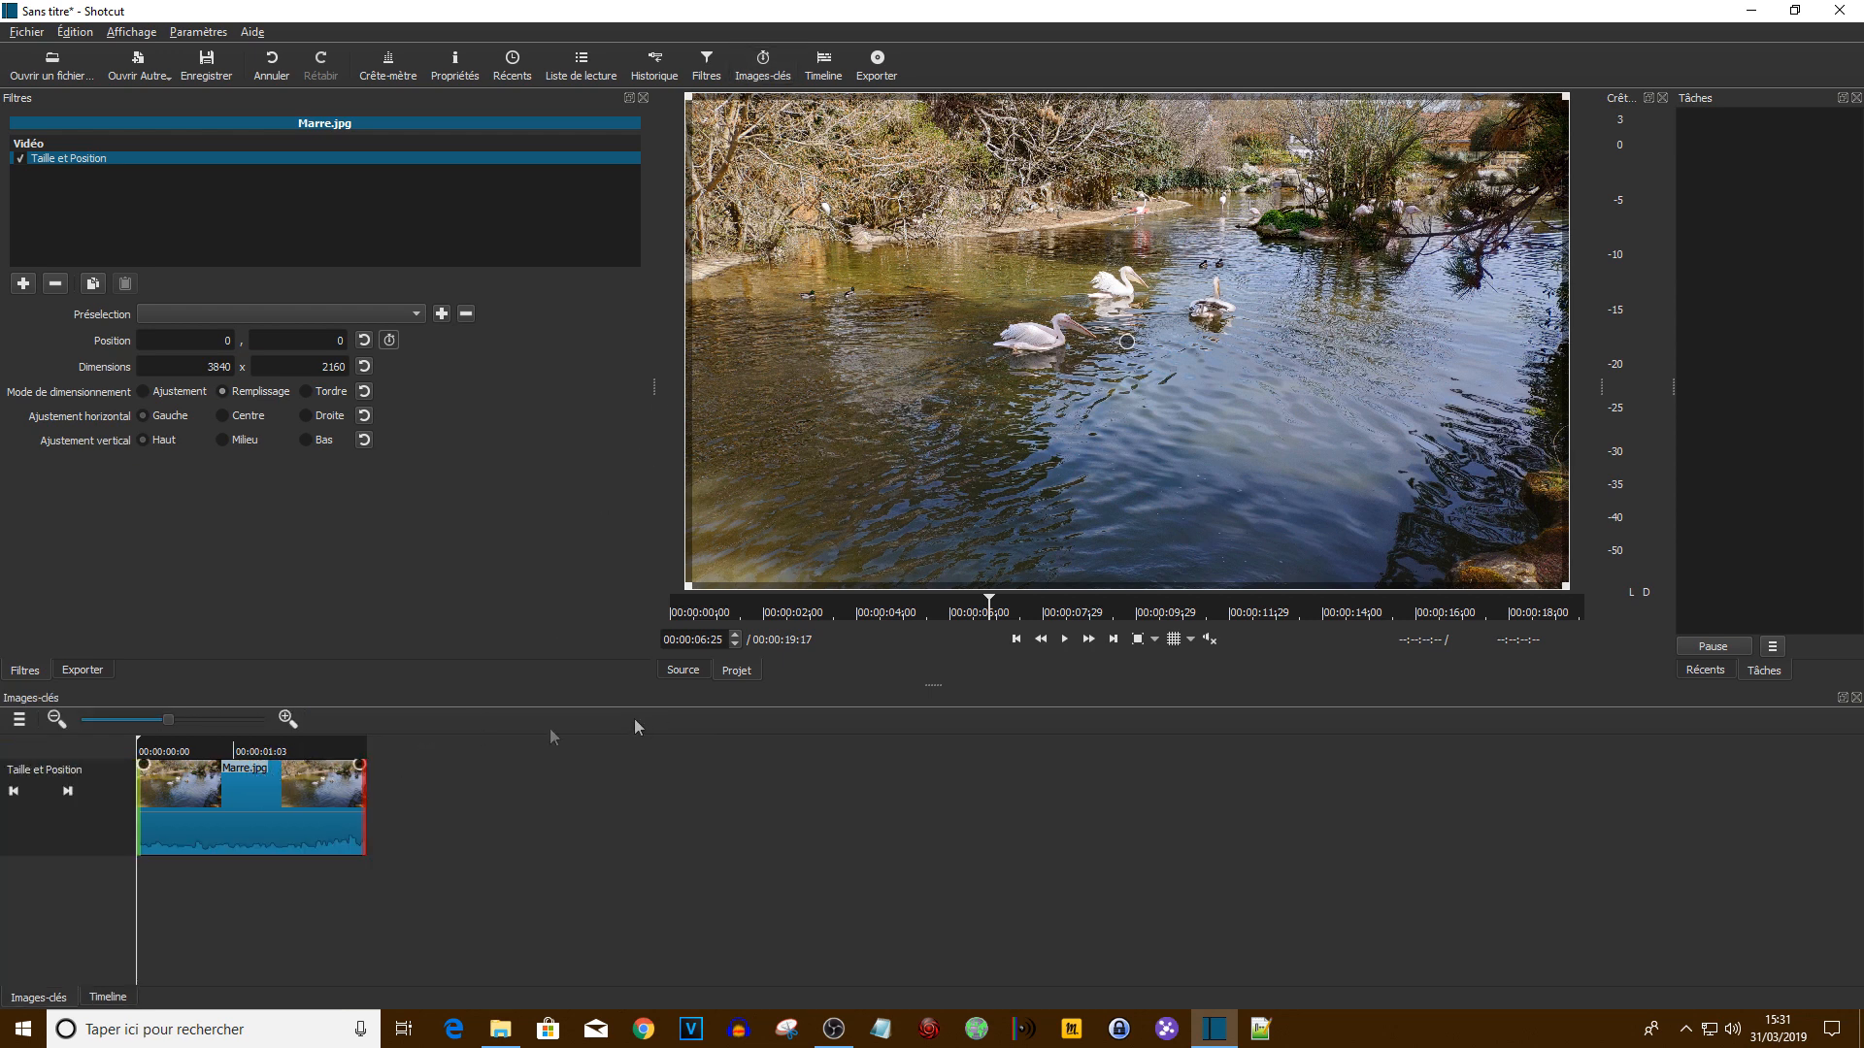
{"action": "left_click", "coordinate": [287, 718]}
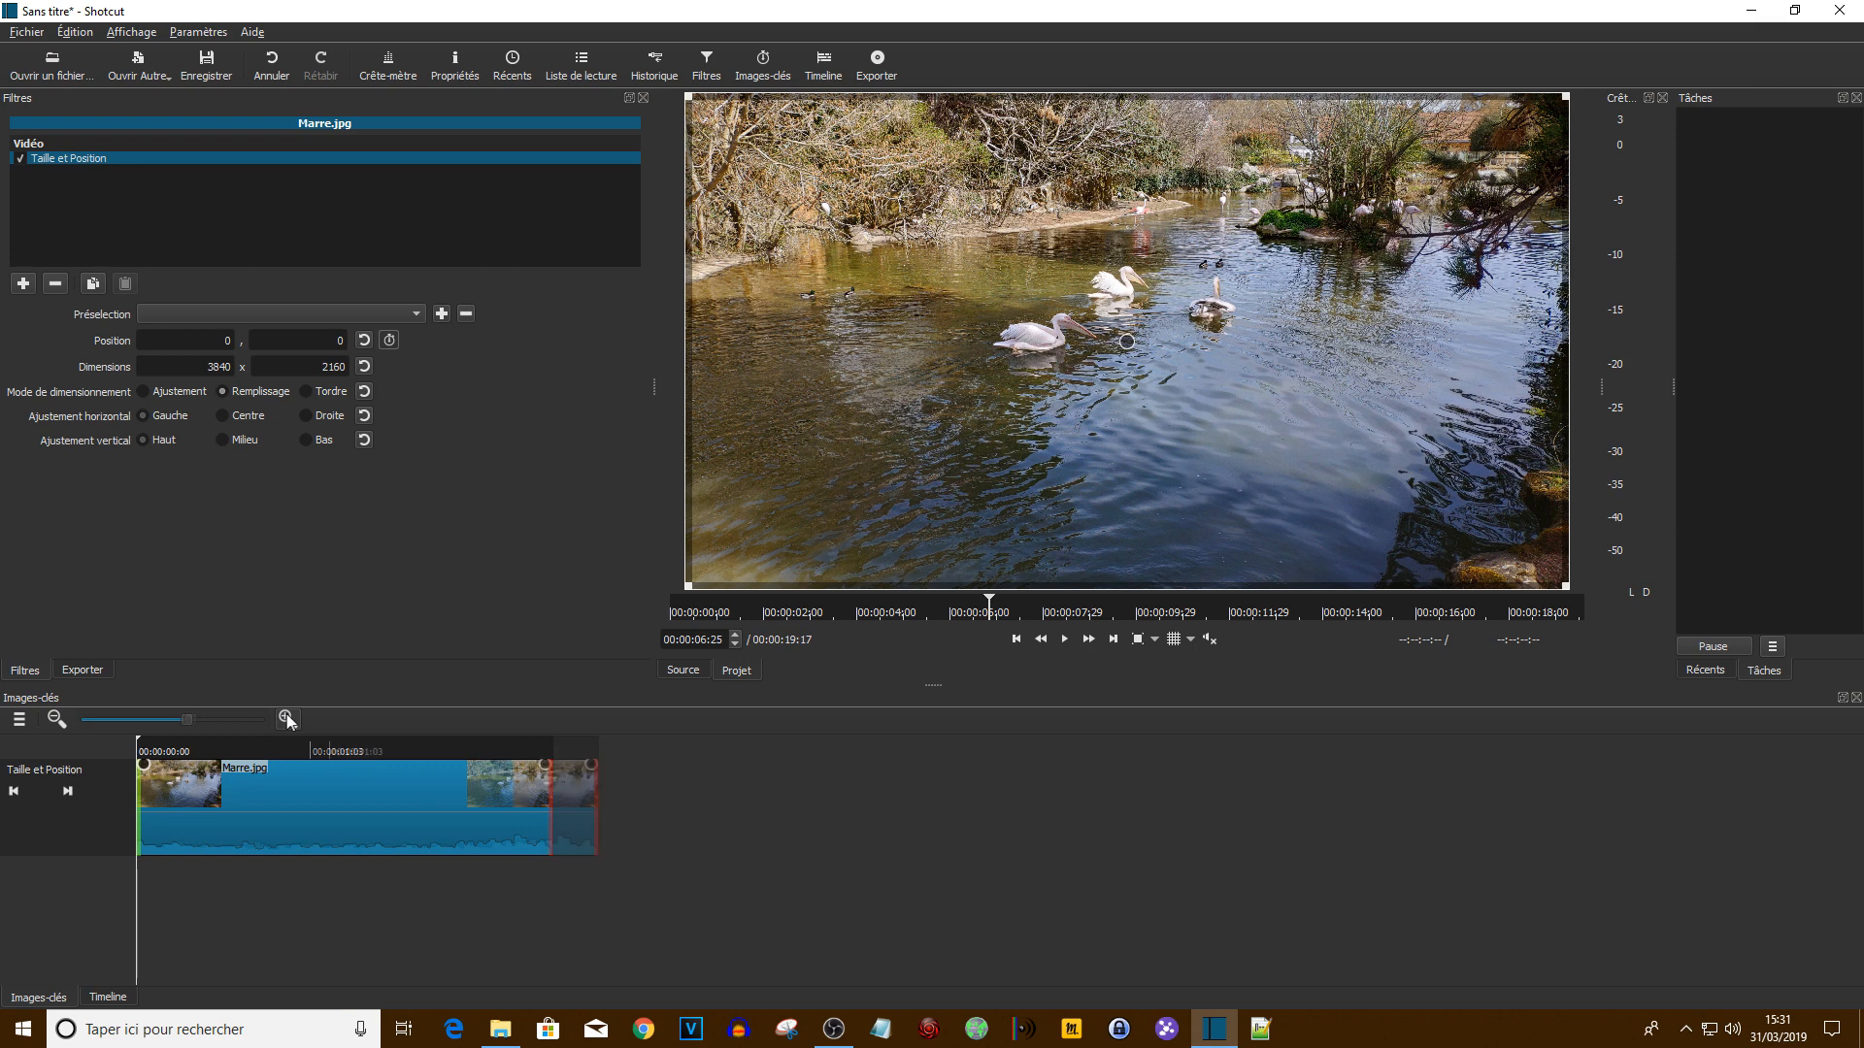
{"action": "left_click", "coordinate": [288, 720]}
{"action": "left_click", "coordinate": [288, 720]}
{"action": "left_click", "coordinate": [289, 720]}
{"action": "left_click", "coordinate": [288, 720]}
{"action": "left_click", "coordinate": [288, 720]}
{"action": "left_click", "coordinate": [288, 720]}
{"action": "left_click", "coordinate": [288, 720]}
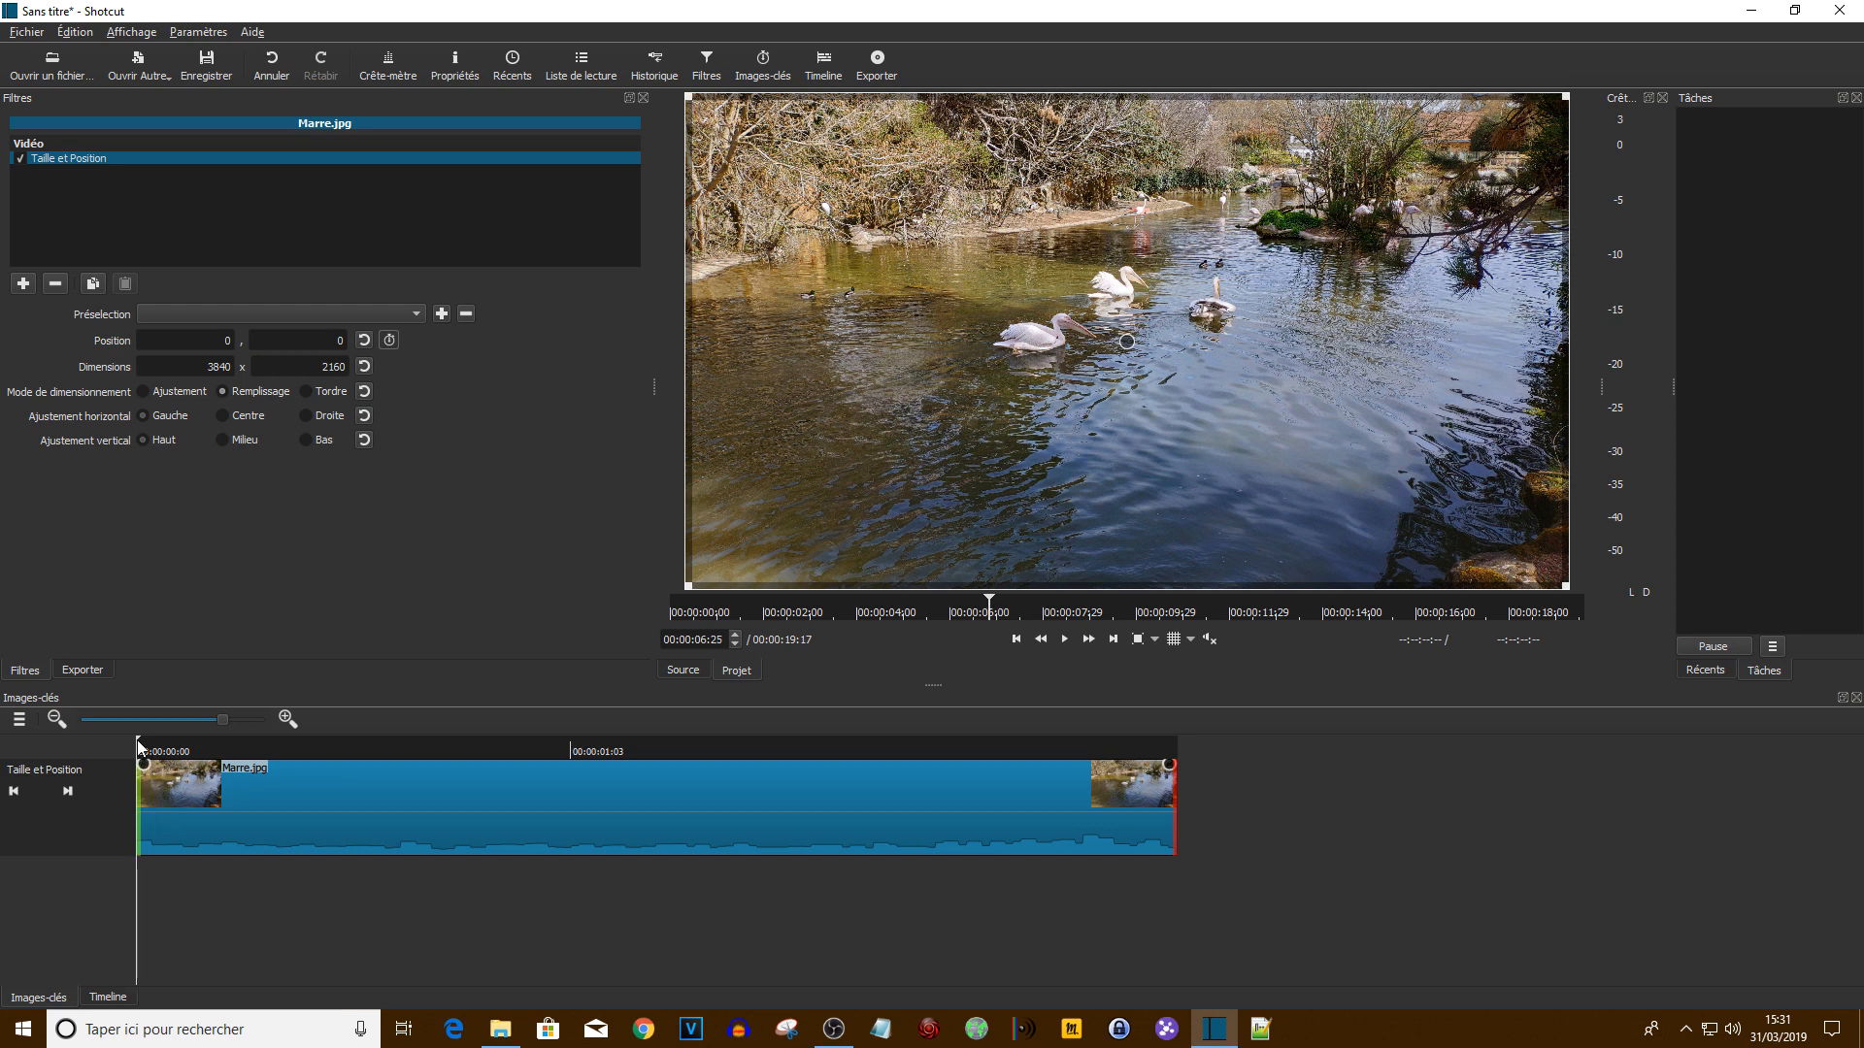
{"action": "left_click", "coordinate": [389, 342]}
Try a horizontal position of 2000 at the clip's start, then restore it to 0
{"action": "type", "text": "2000"}
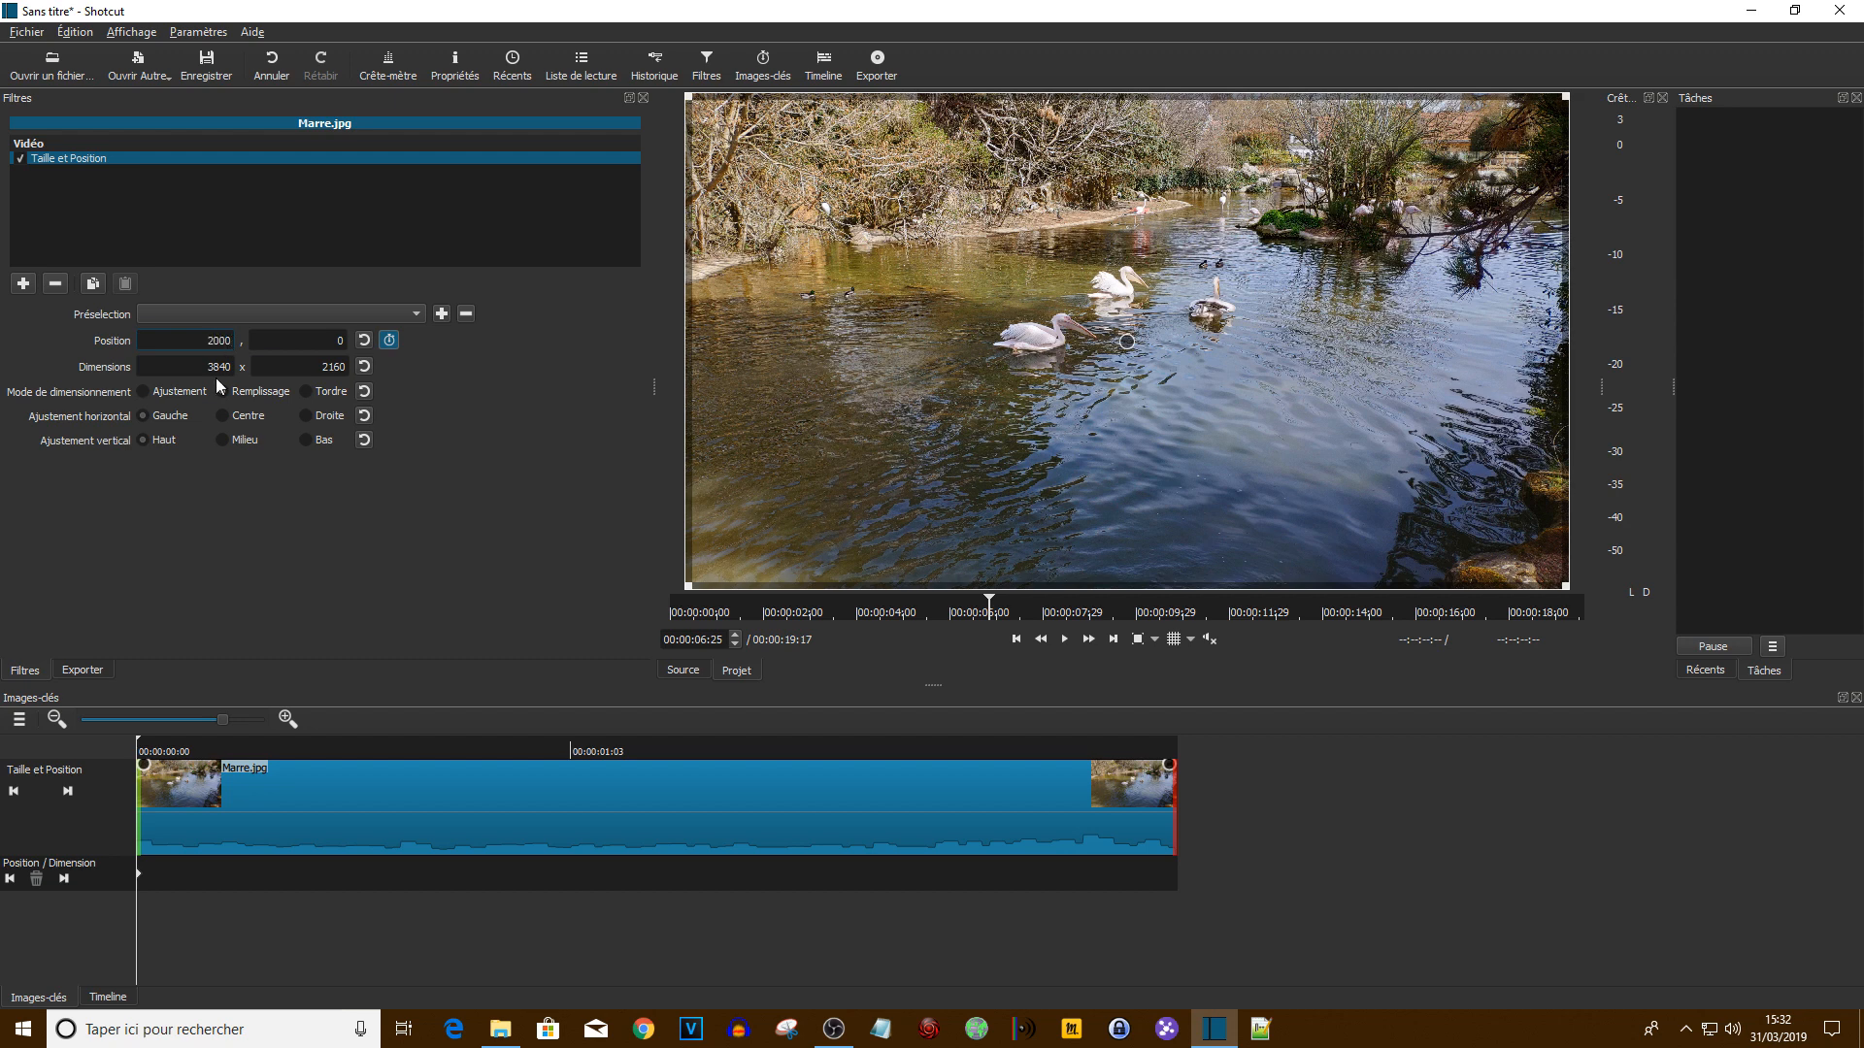
{"action": "left_click", "coordinate": [221, 389]}
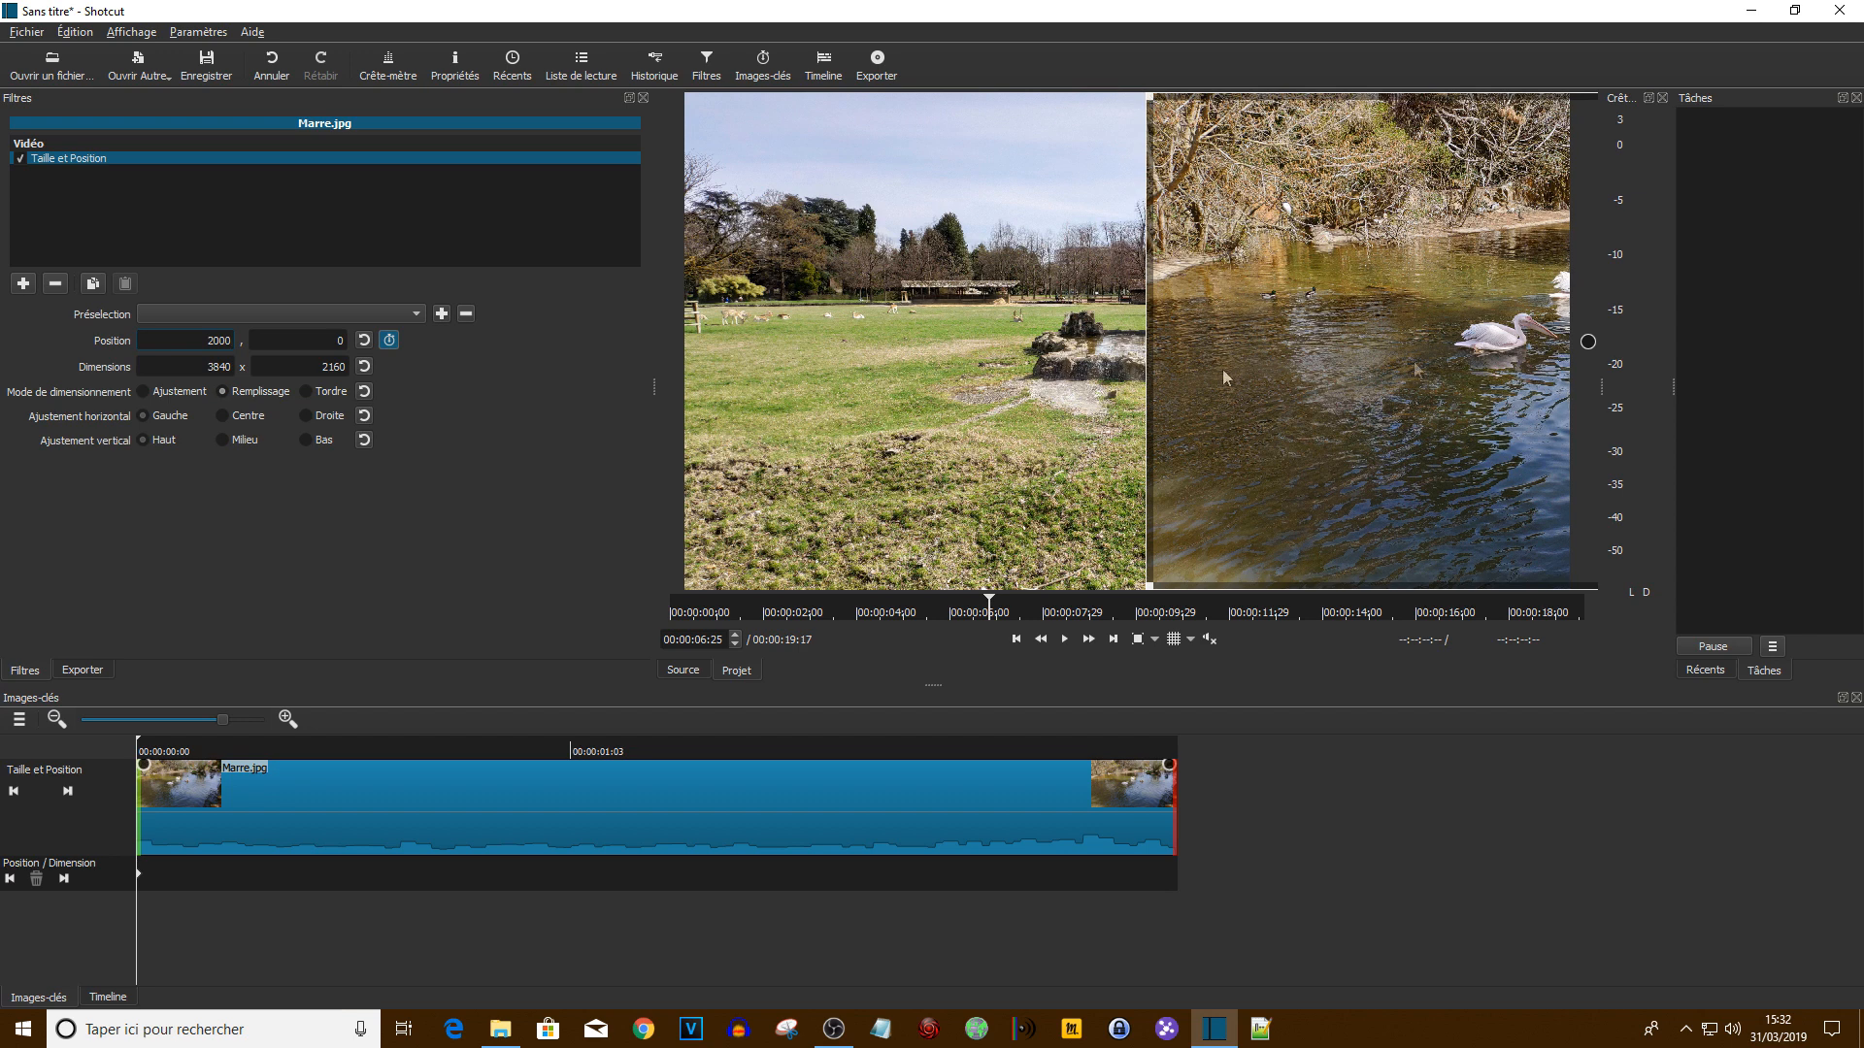
{"action": "left_click_drag", "start_coordinate": [206, 341], "coordinate": [254, 342]}
Add a position keyframe near the clip's end, at 00:00:09:14, with the horizontal position set to 4000
{"action": "mouse_move", "coordinate": [138, 749]}
{"action": "left_mouse_down"}
{"action": "mouse_move", "coordinate": [1069, 738]}
{"action": "mouse_move", "coordinate": [1190, 753]}
{"action": "left_mouse_up"}
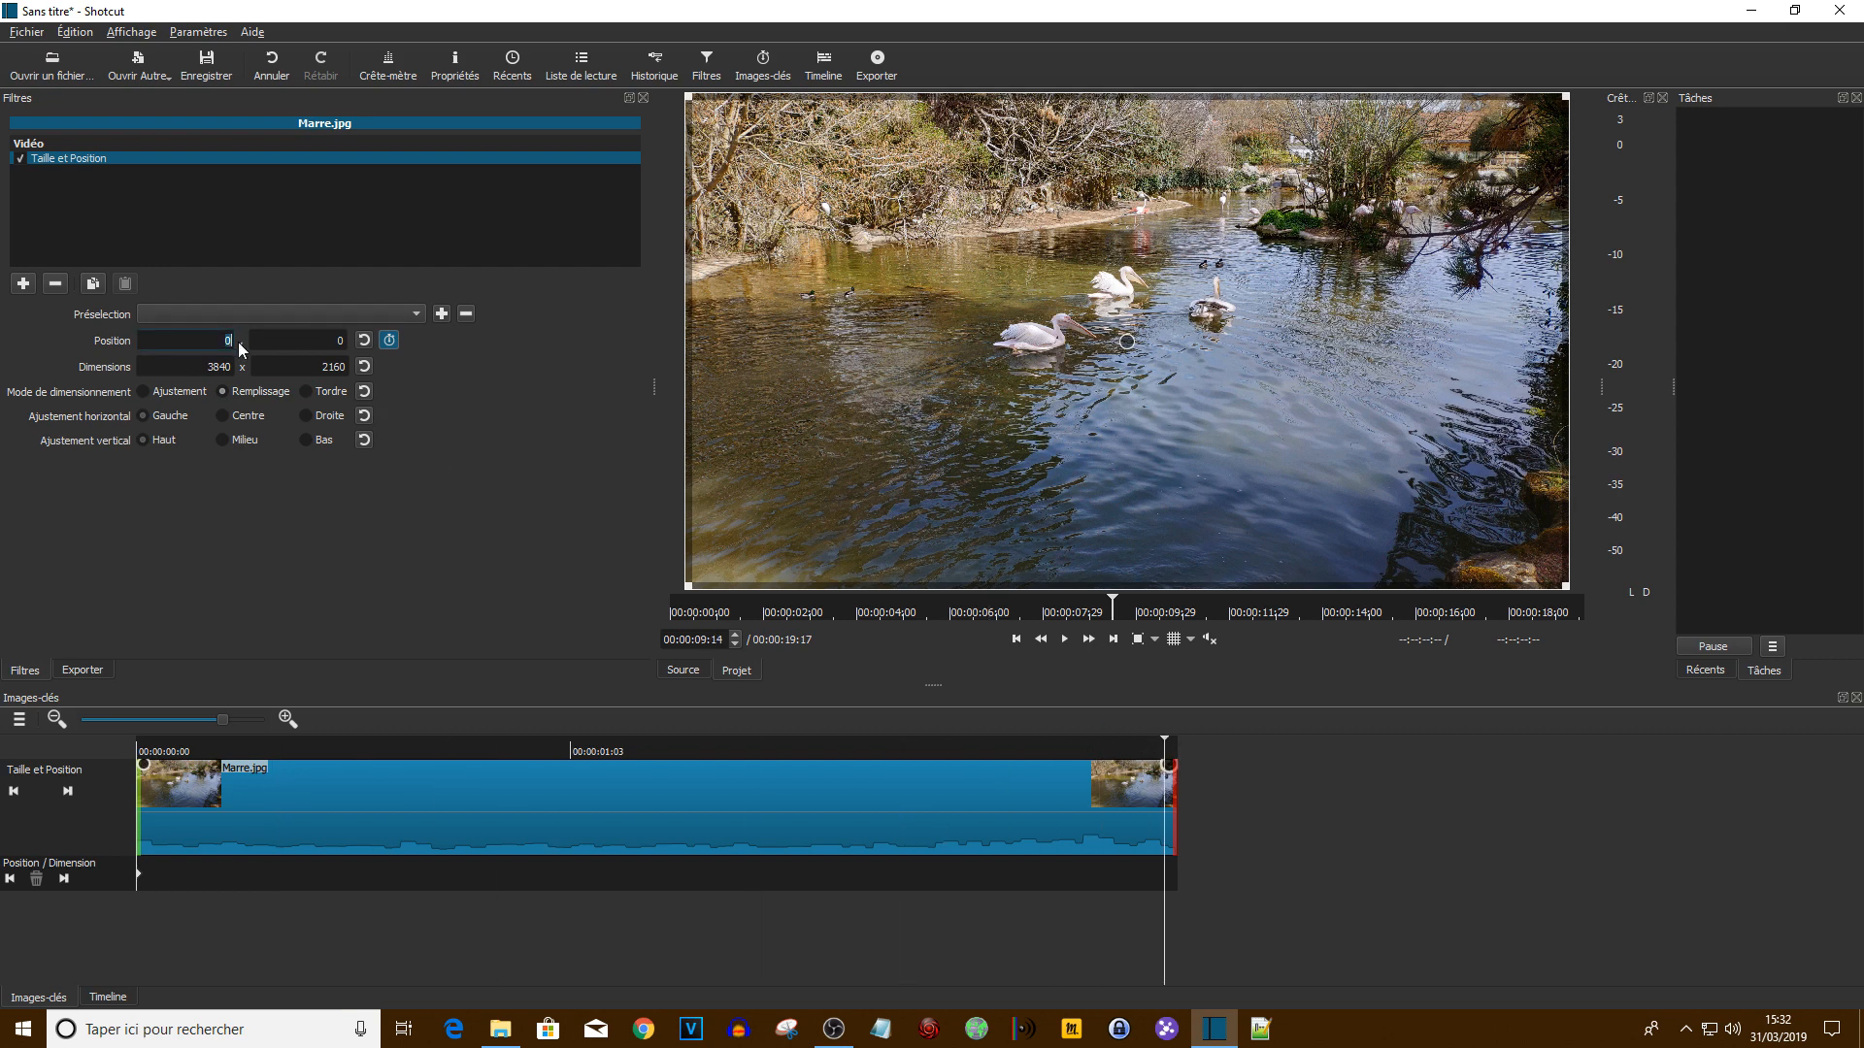
{"action": "key", "text": "Return"}
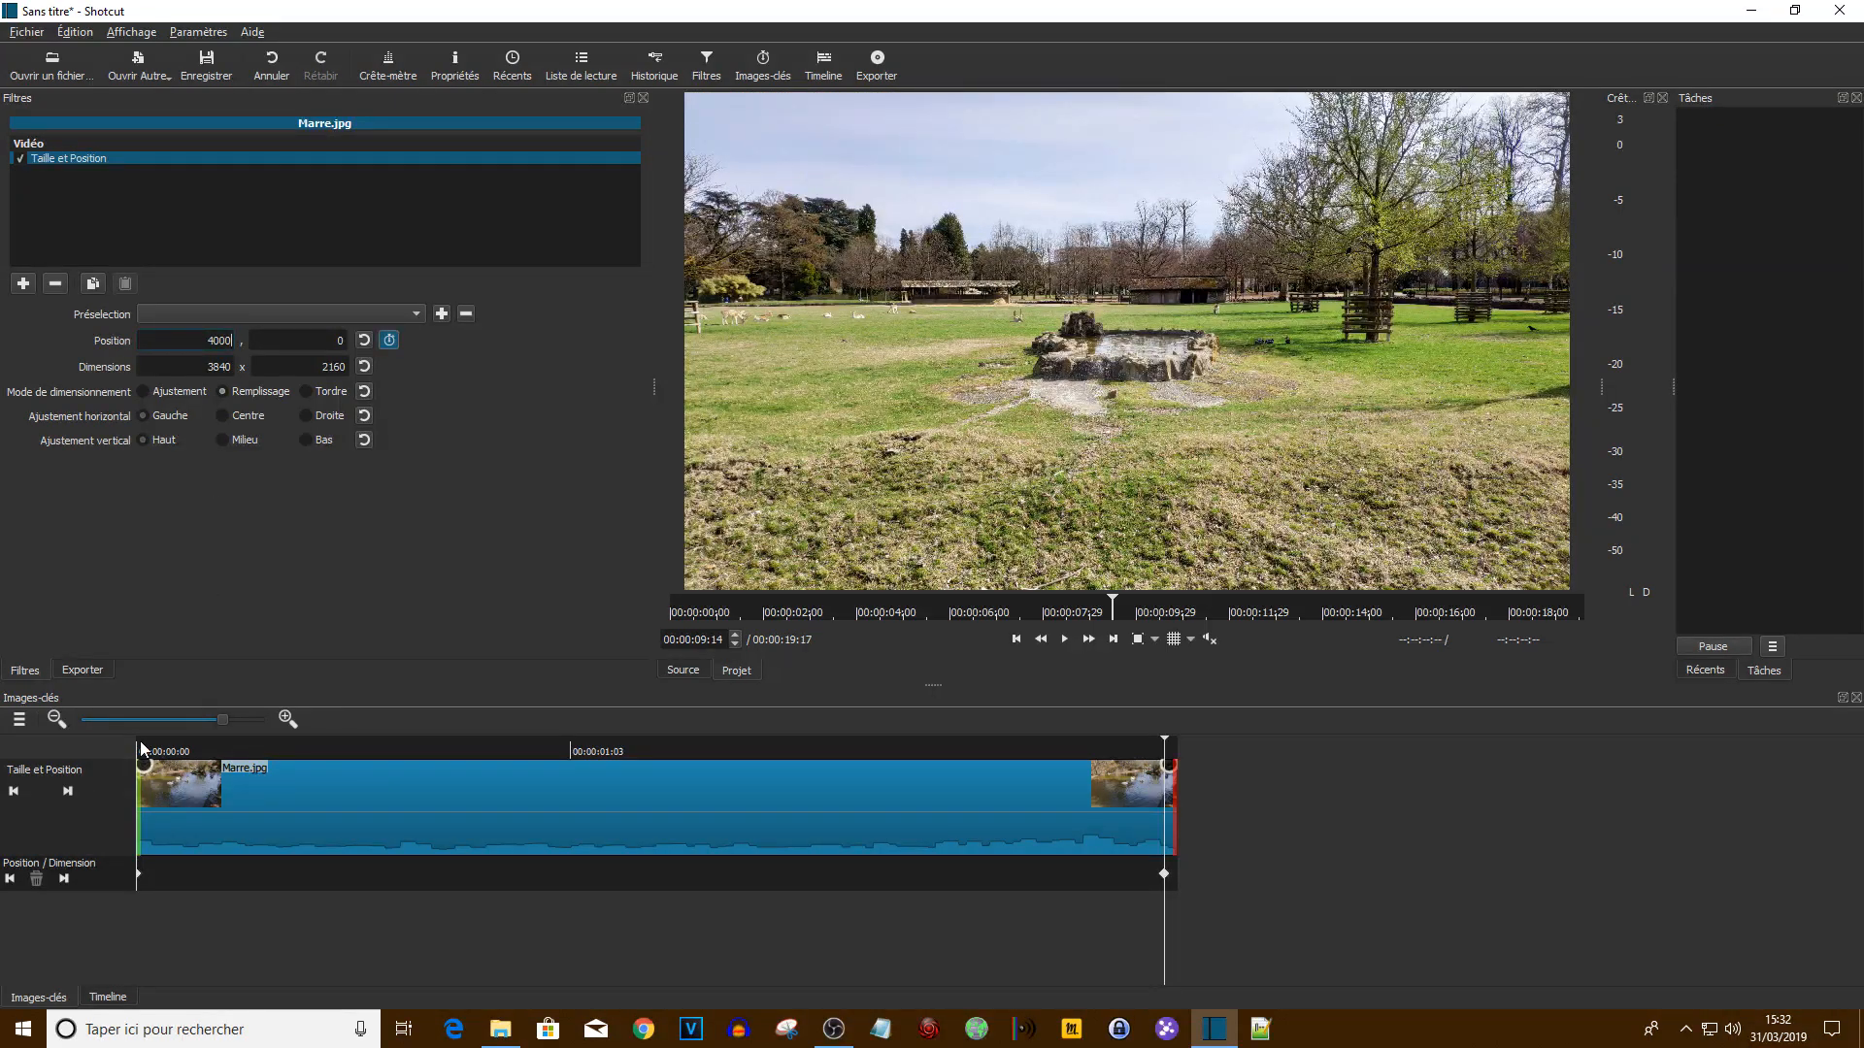
Play the Marre.jpg piece from its start to check the sliding movement
{"action": "left_click", "coordinate": [140, 747]}
{"action": "left_click", "coordinate": [1065, 640]}
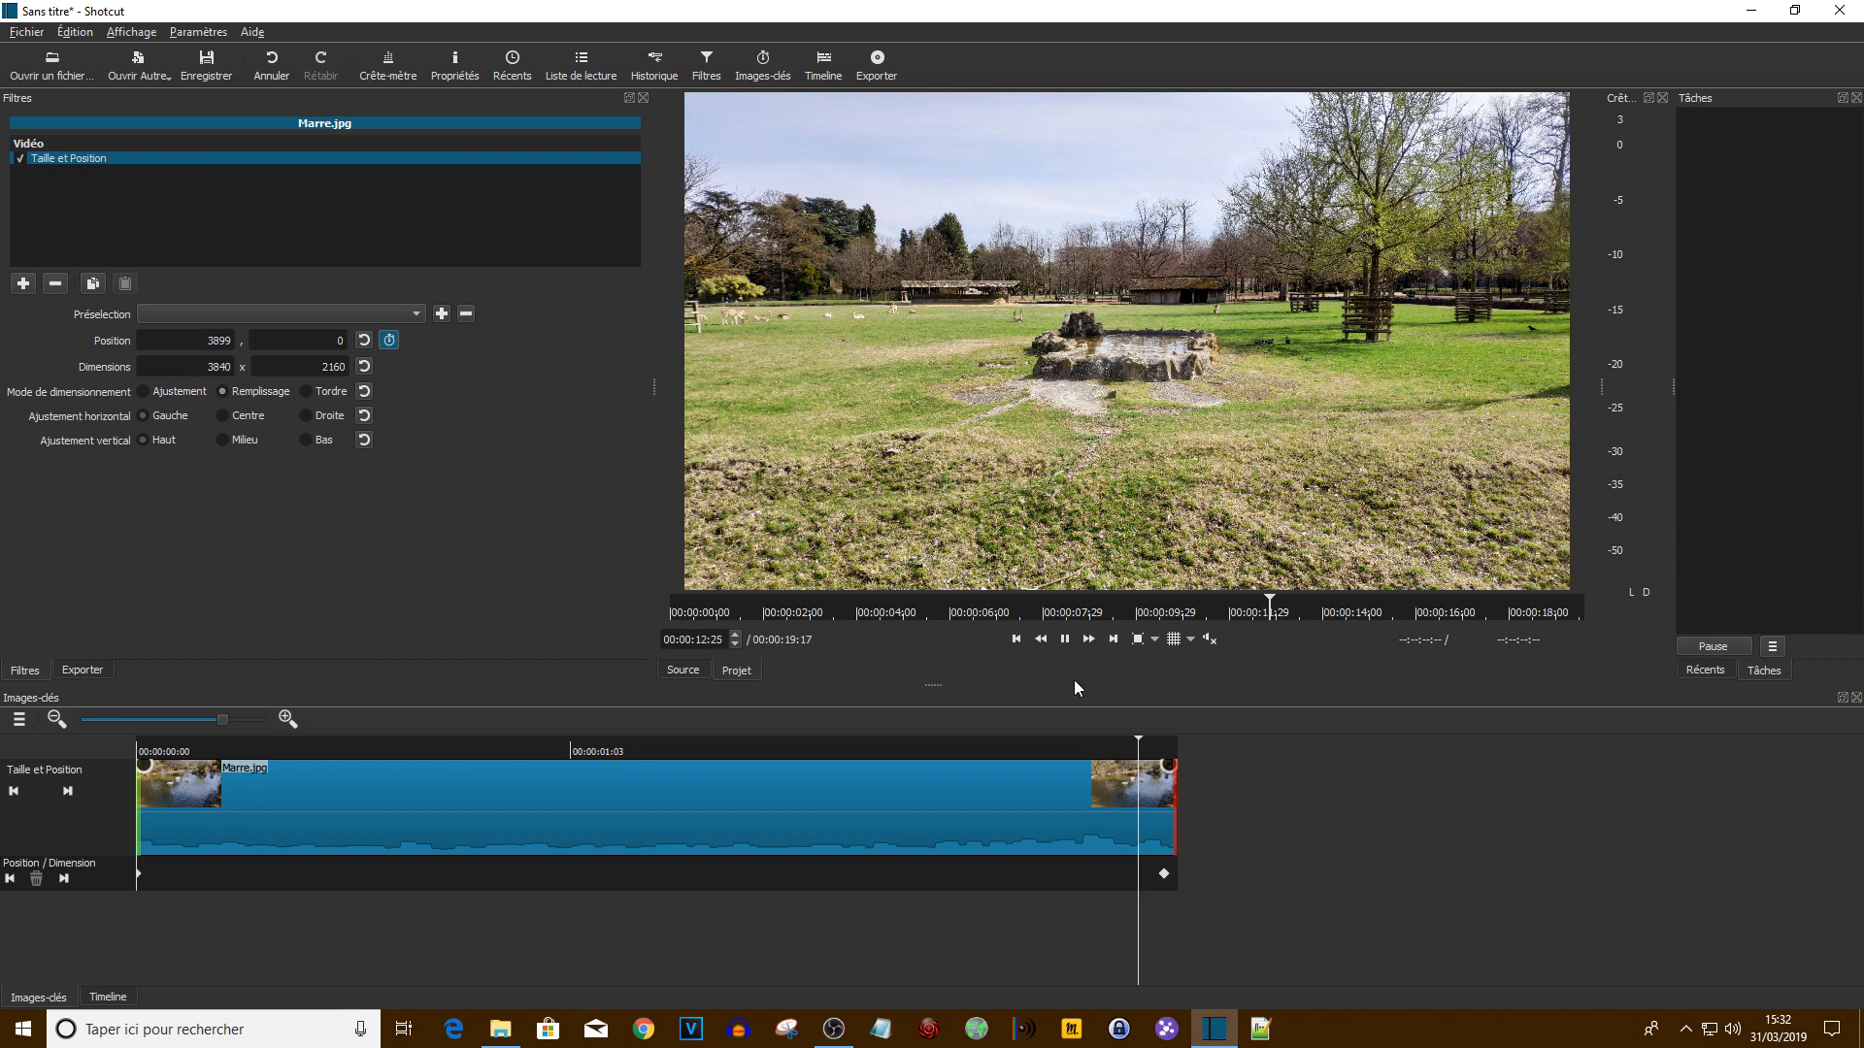
{"action": "left_click", "coordinate": [1066, 639]}
Return to the timeline and play from about 00:00:04:15 to check the sliding transition between the two images
{"action": "left_click", "coordinate": [825, 70]}
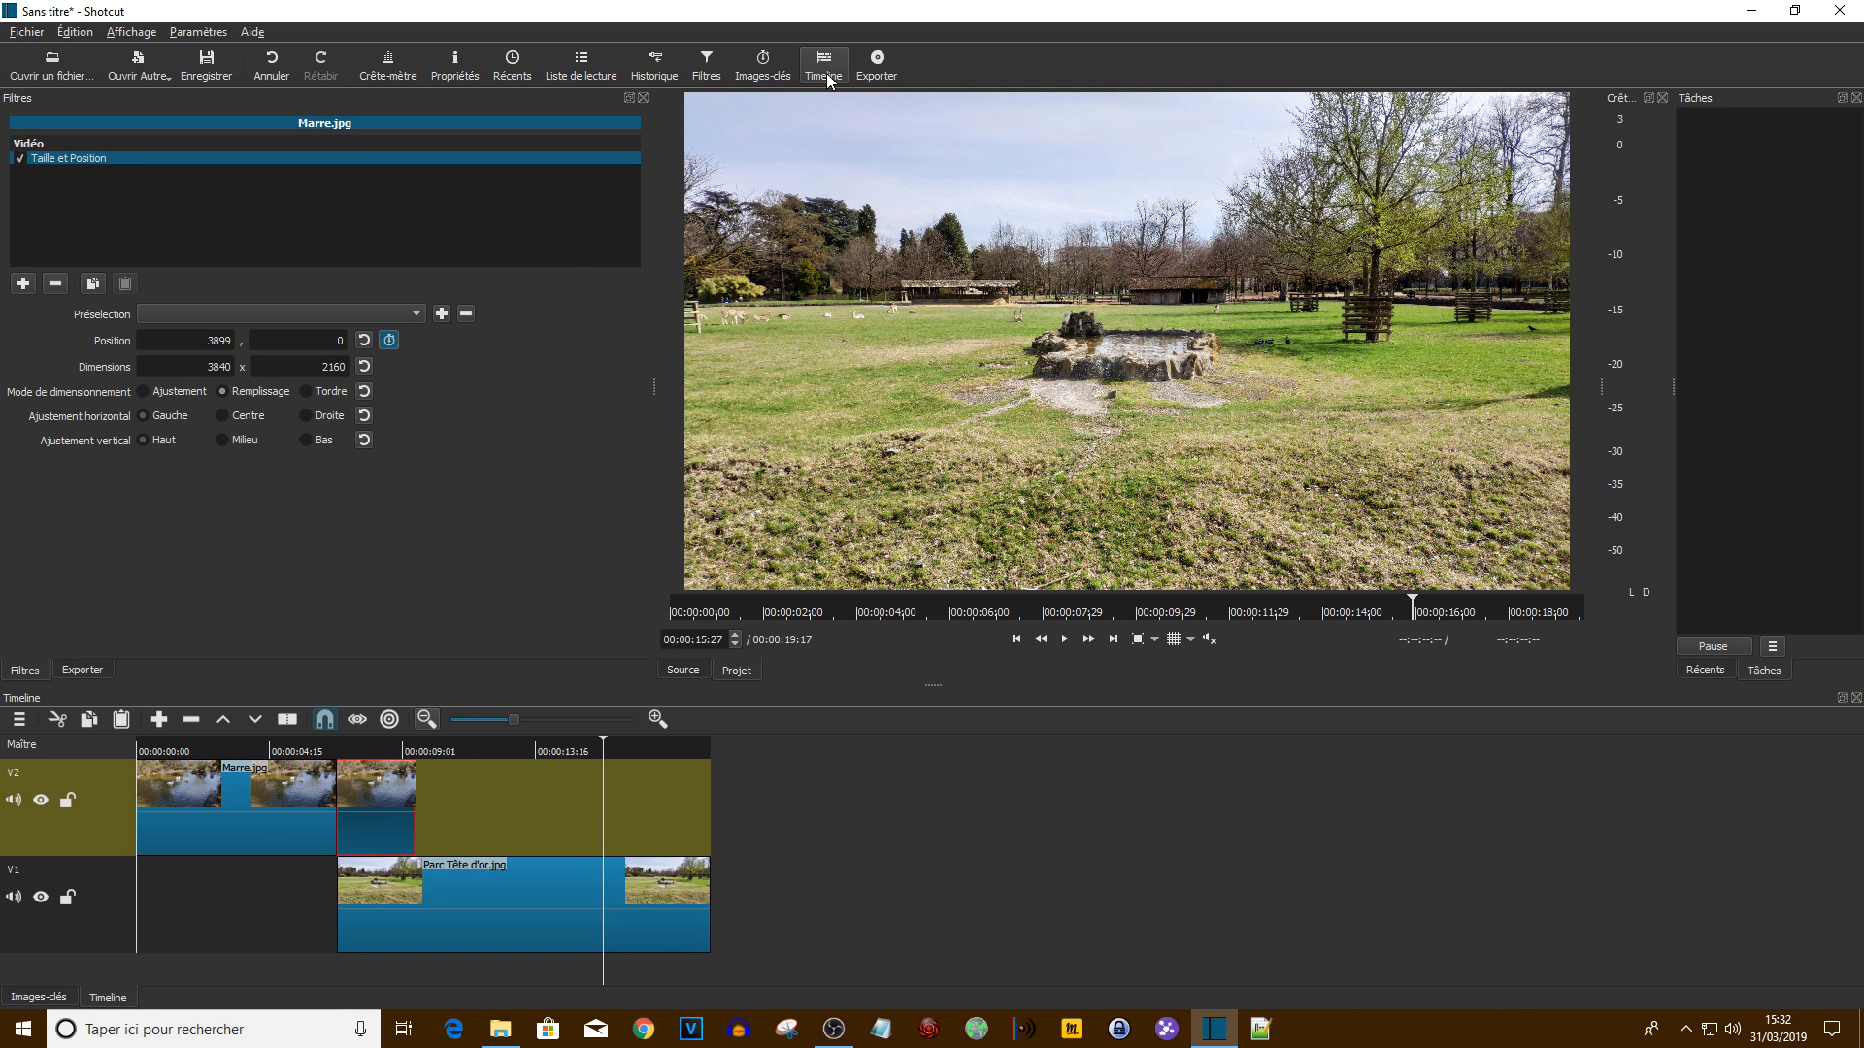
{"action": "left_click", "coordinate": [270, 743]}
{"action": "left_click", "coordinate": [1065, 640]}
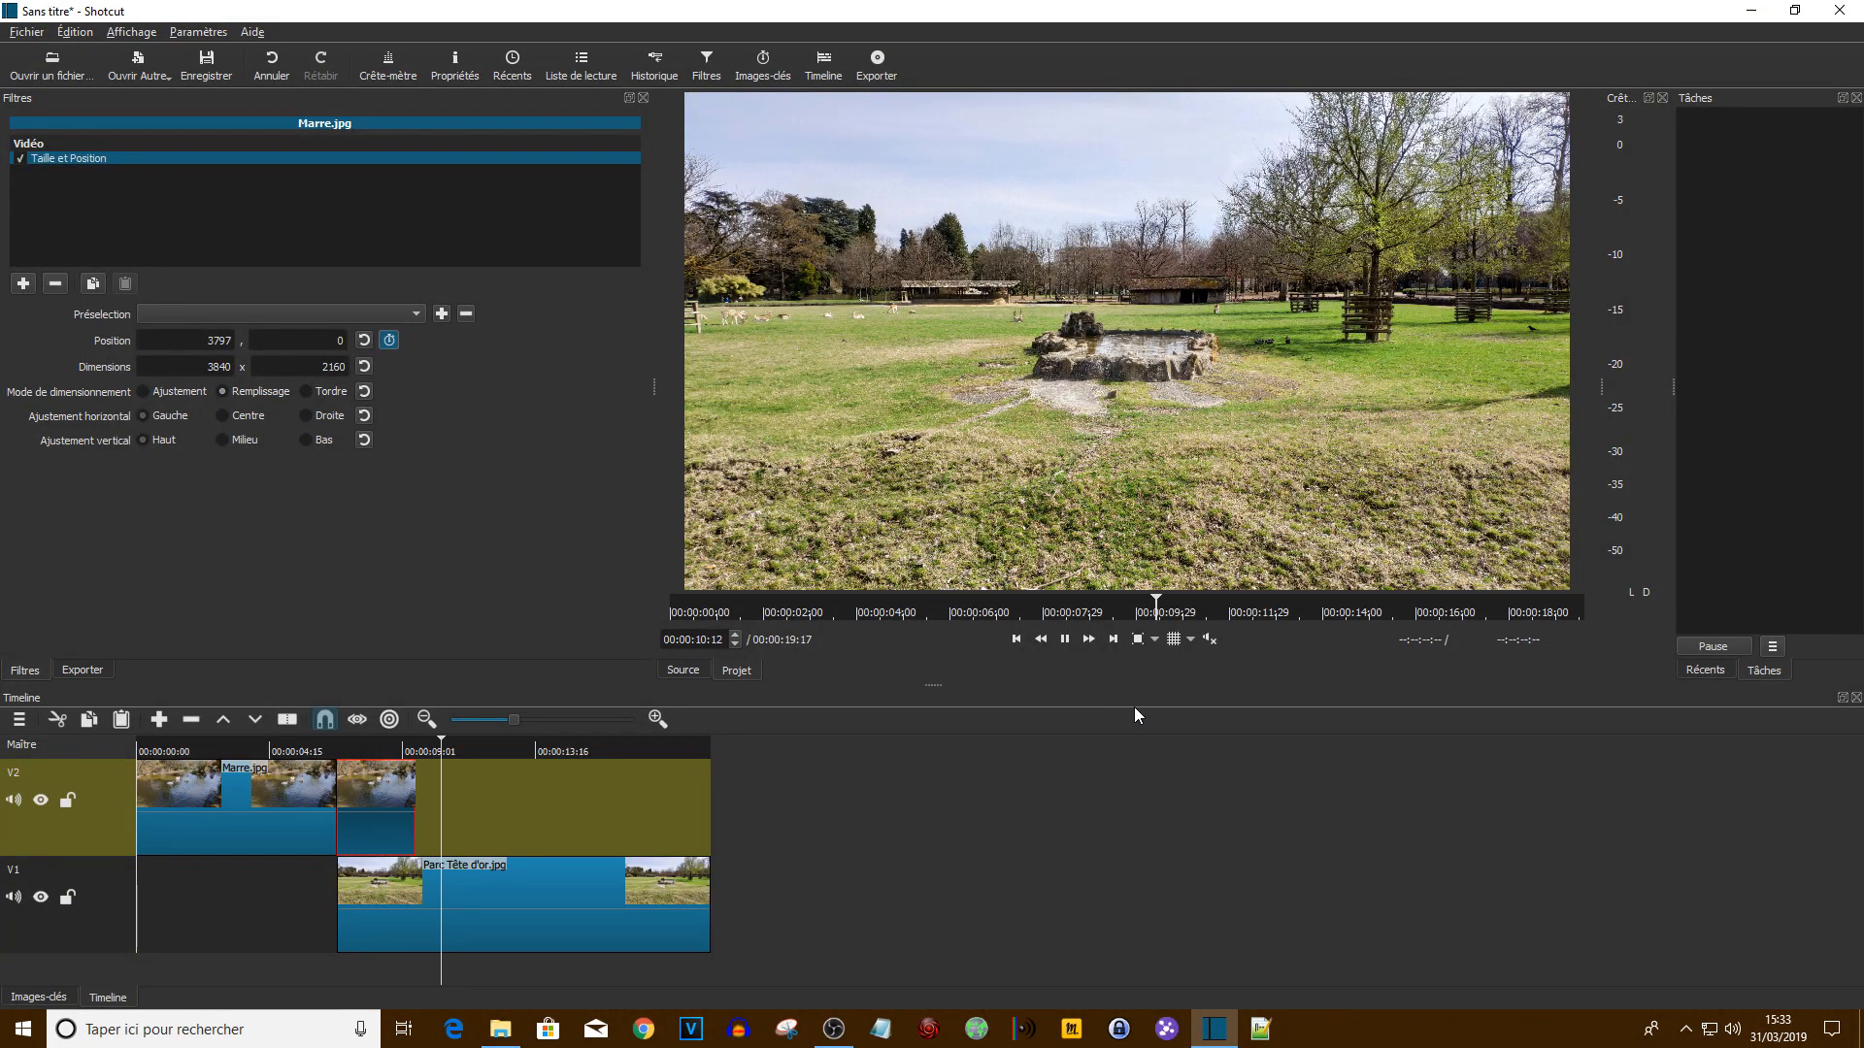
{"action": "left_click", "coordinate": [1064, 640]}
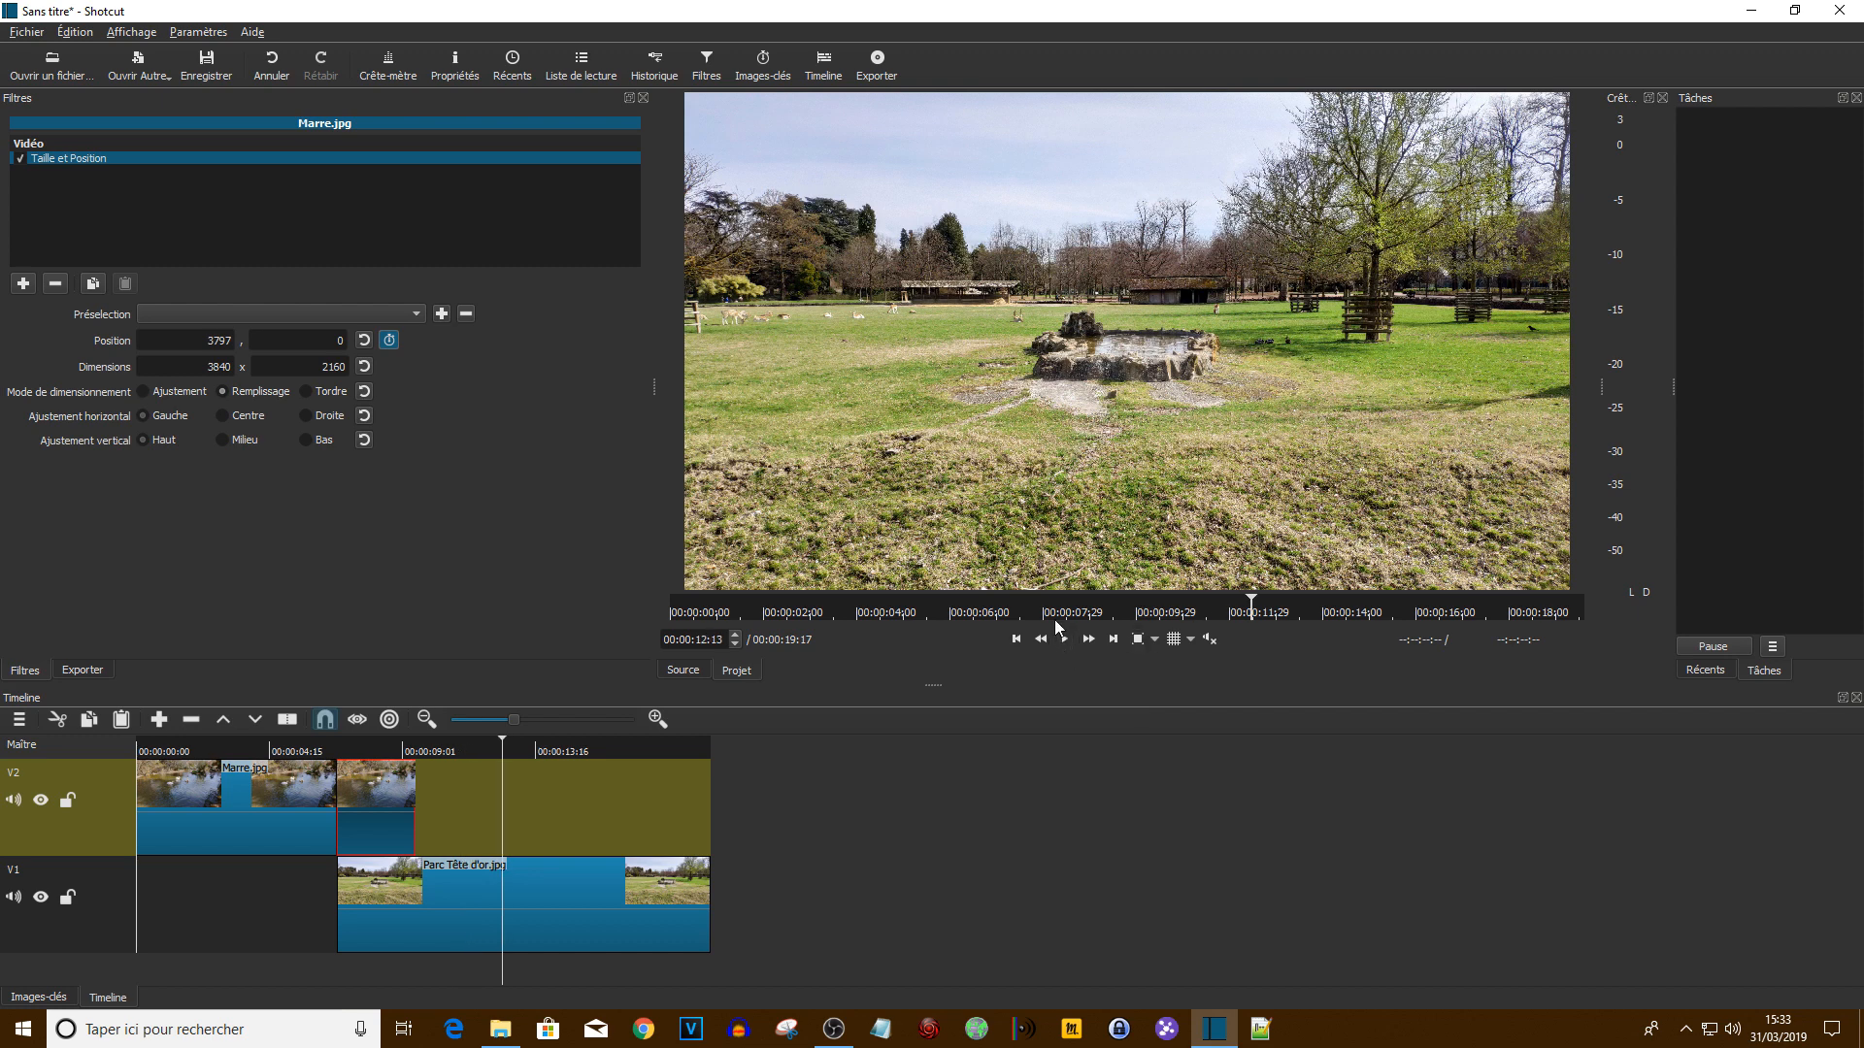